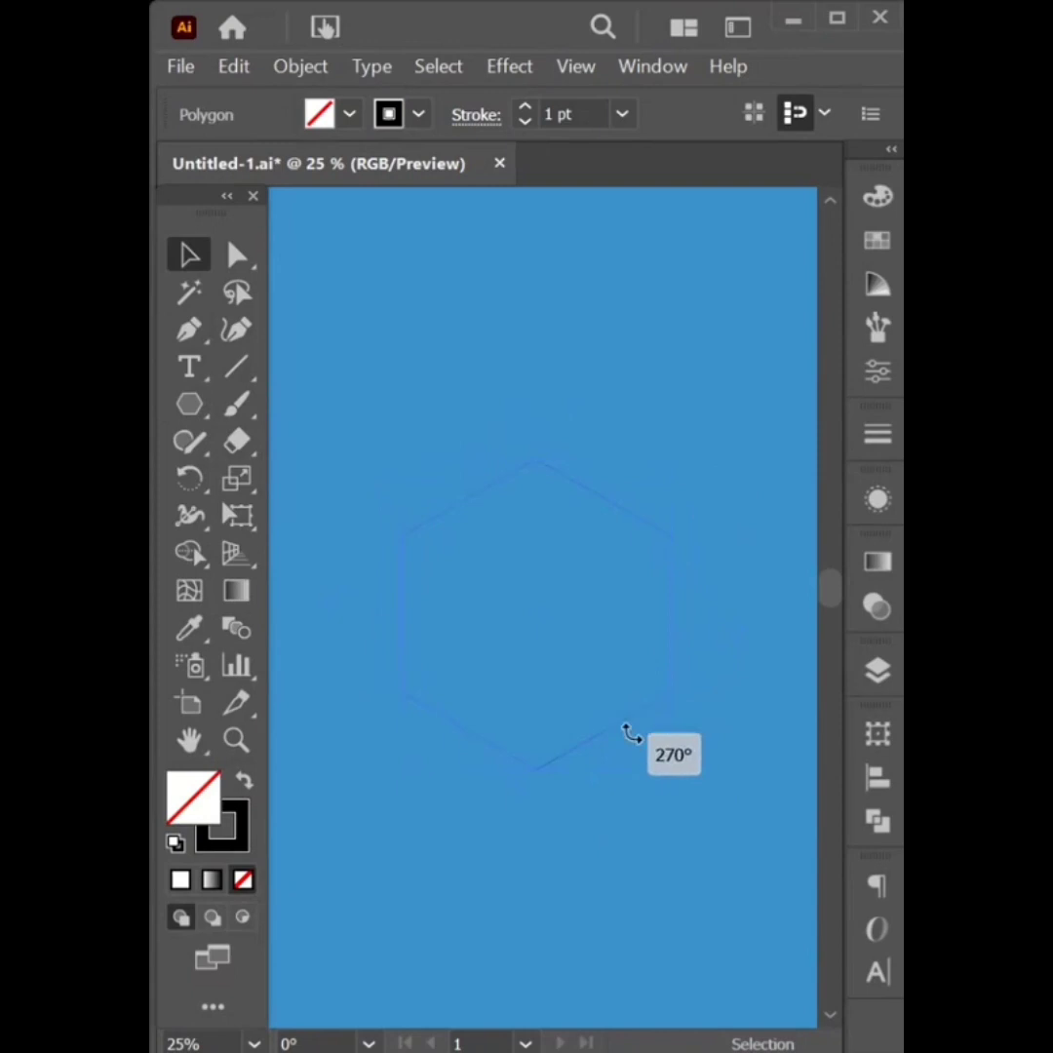
Draw a Pen-tool line straight down from the hexagon's top vertex to its bottom vertex
{"action": "left_click", "coordinate": [523, 349]}
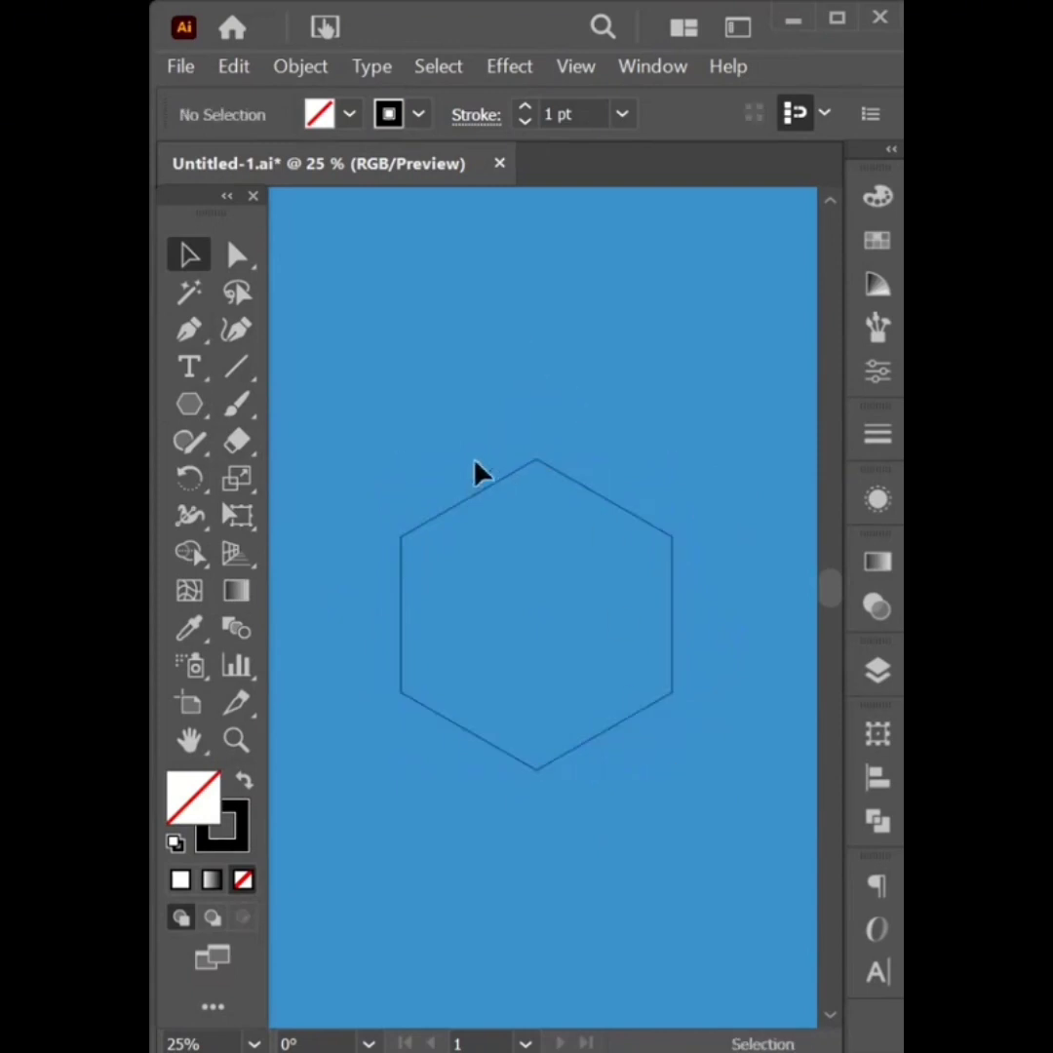
{"action": "left_click", "coordinate": [191, 331]}
{"action": "left_click", "coordinate": [536, 460]}
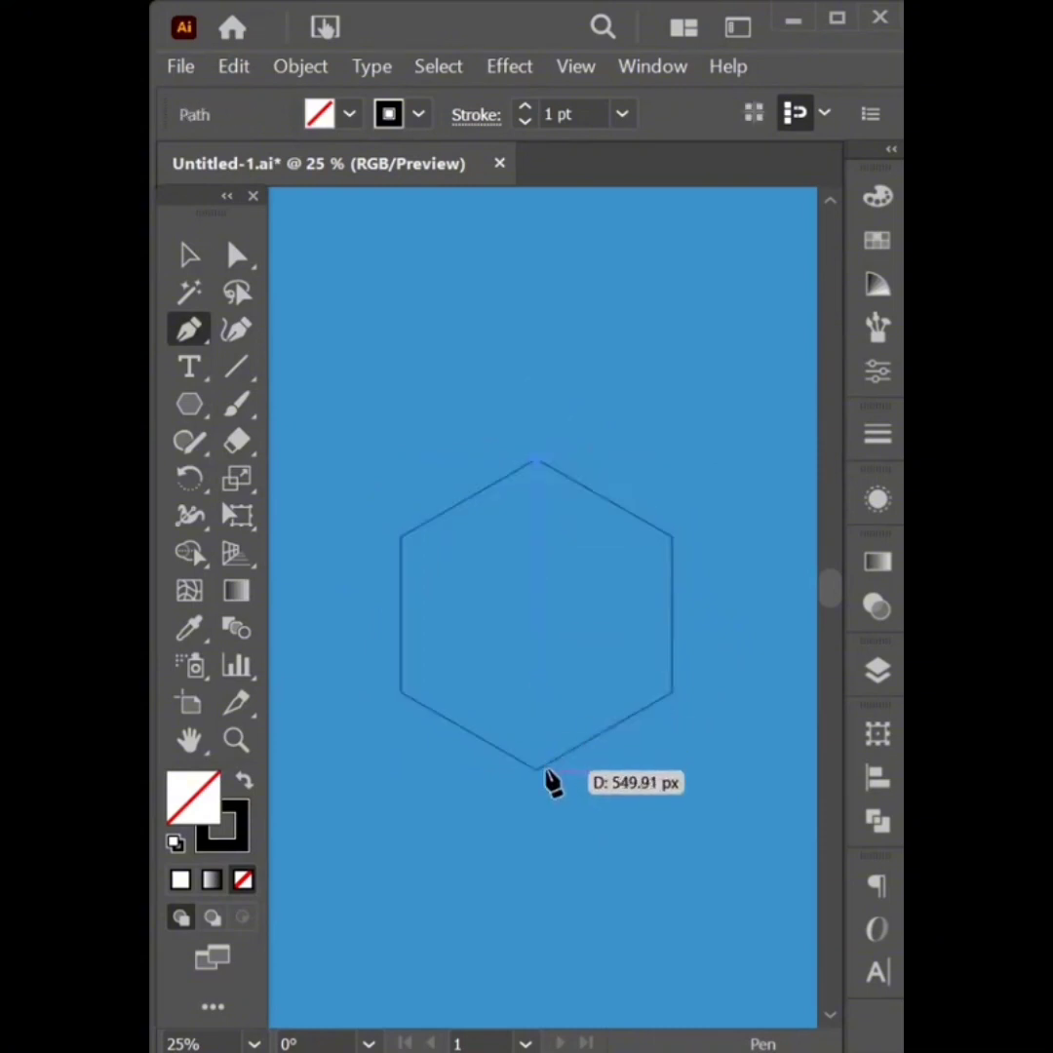
{"action": "left_click", "coordinate": [536, 769]}
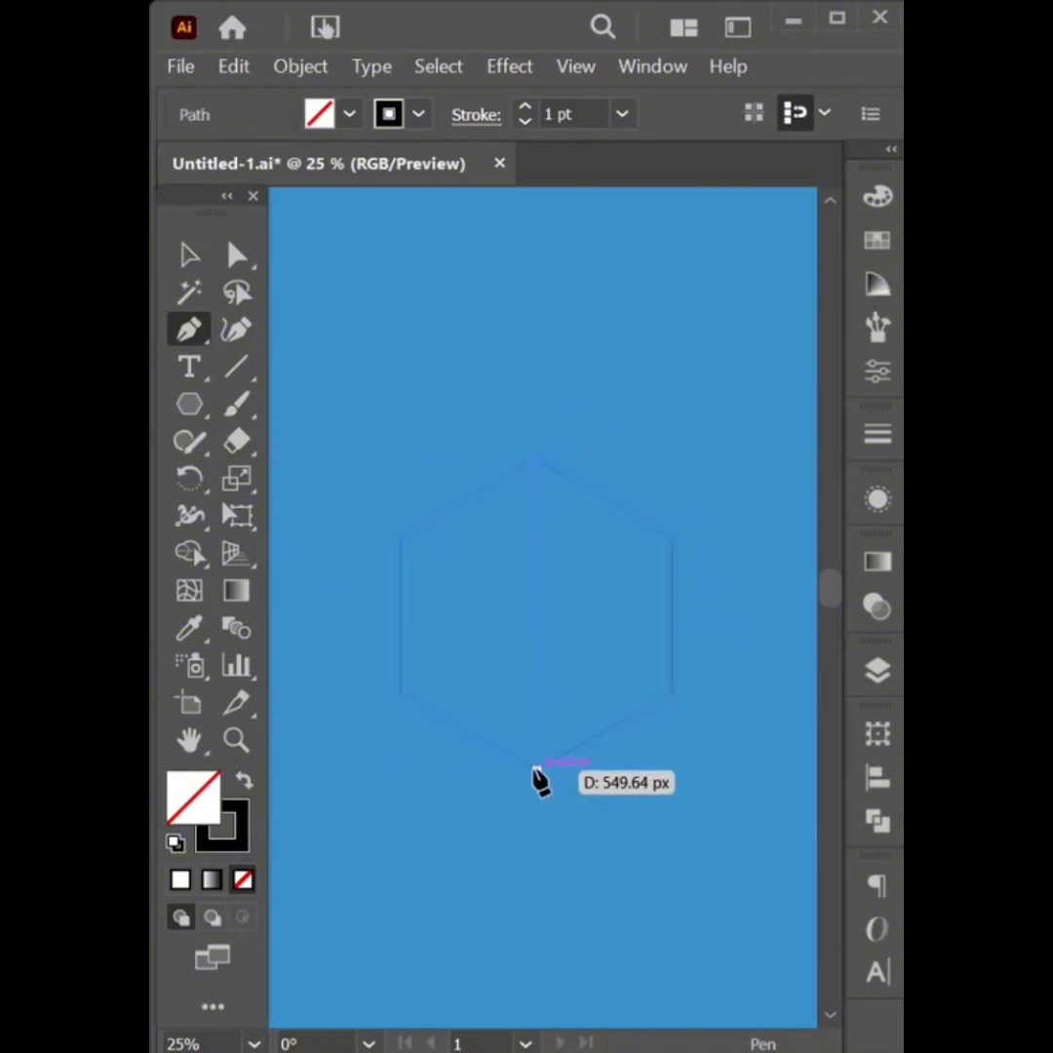
{"action": "left_click", "coordinate": [192, 255]}
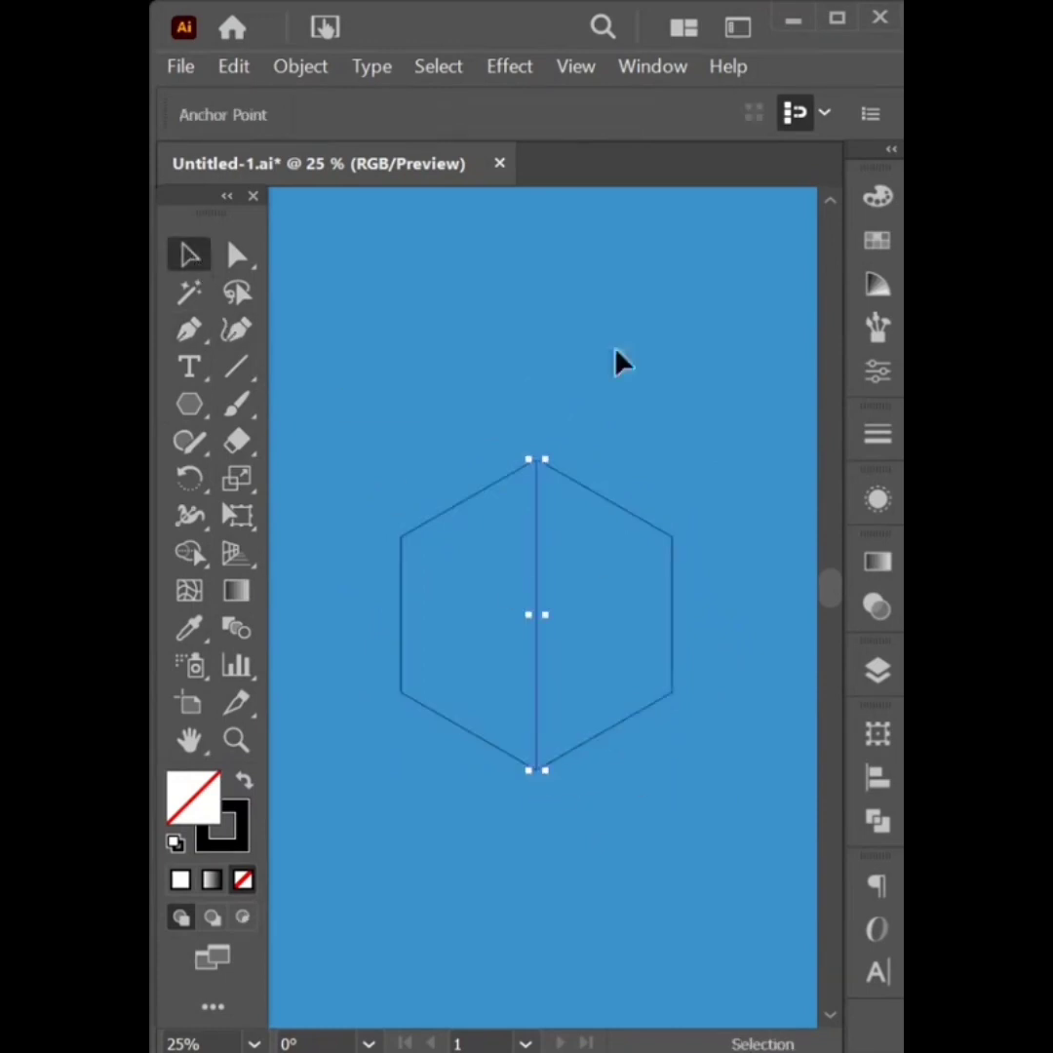
{"action": "left_click", "coordinate": [194, 489]}
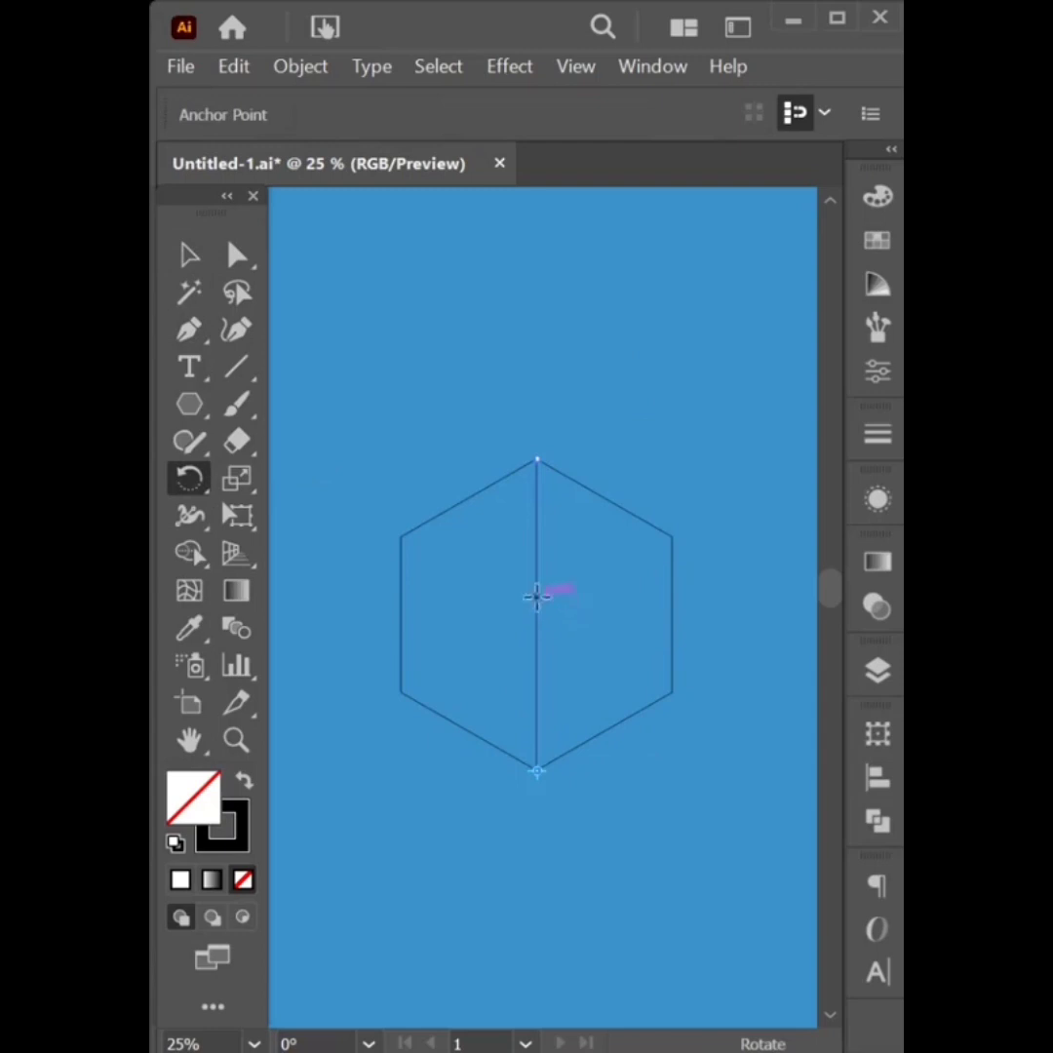
Make a copy of the vertical line rotated 60° about the hexagon centre, then repeat for a third line
{"action": "left_click", "coordinate": [191, 257]}
{"action": "left_click", "coordinate": [526, 310]}
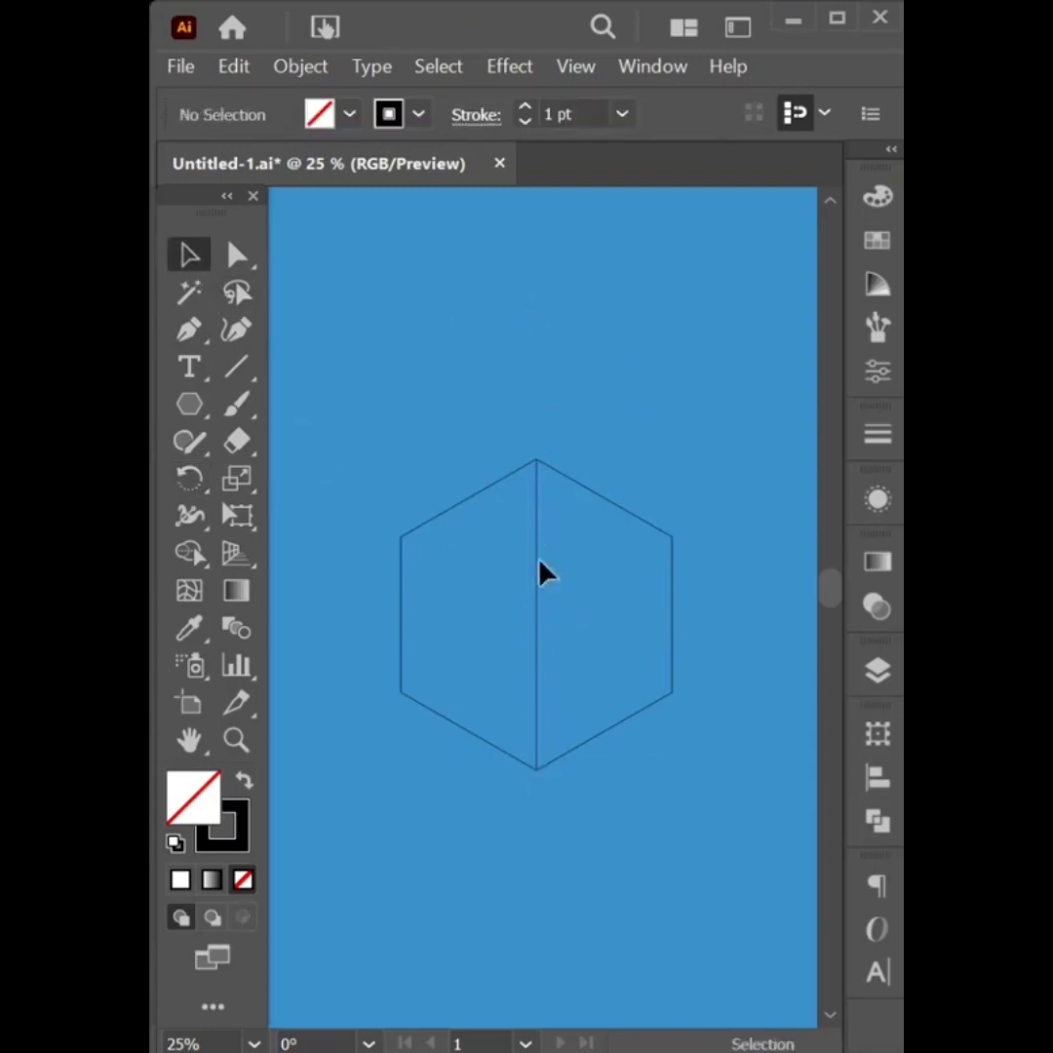
{"action": "left_click", "coordinate": [537, 585]}
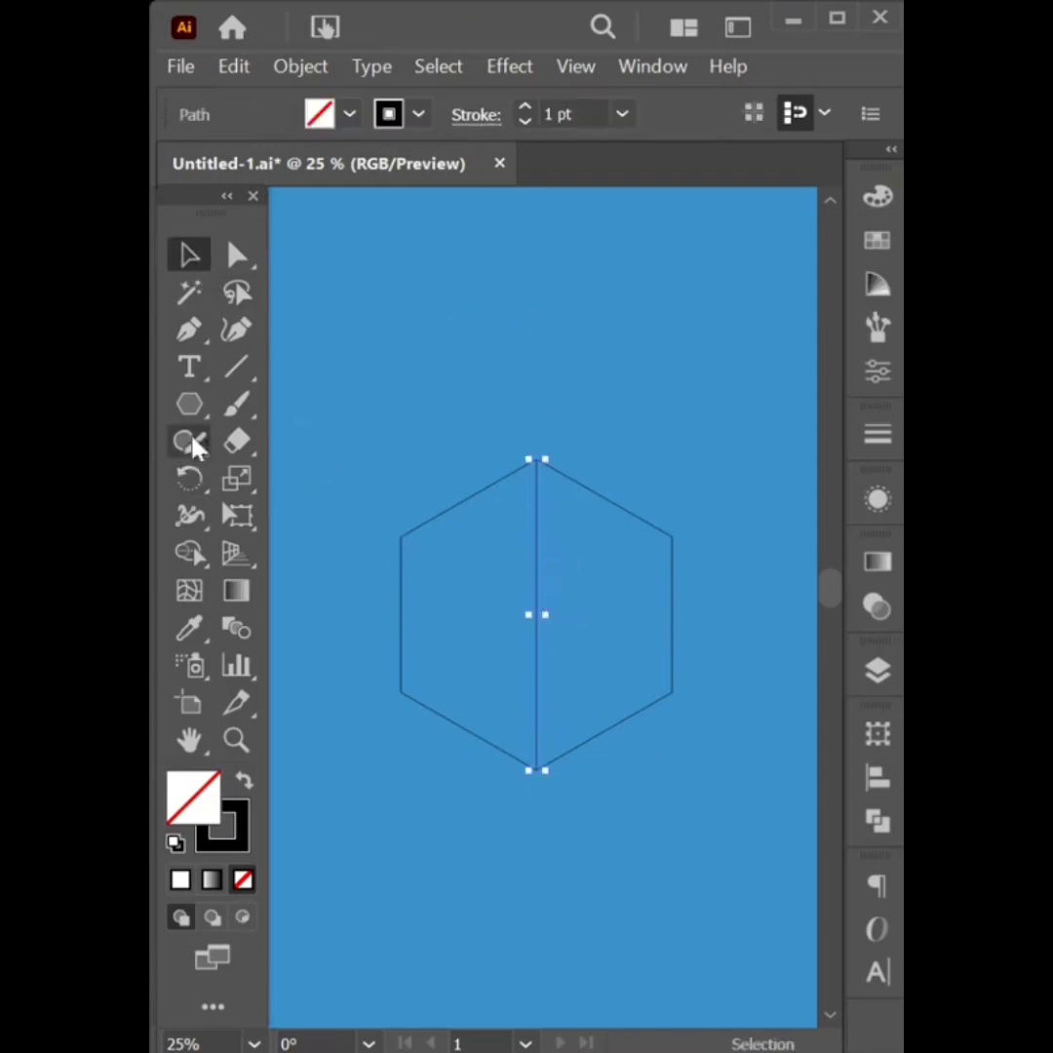
{"action": "left_click", "coordinate": [192, 488]}
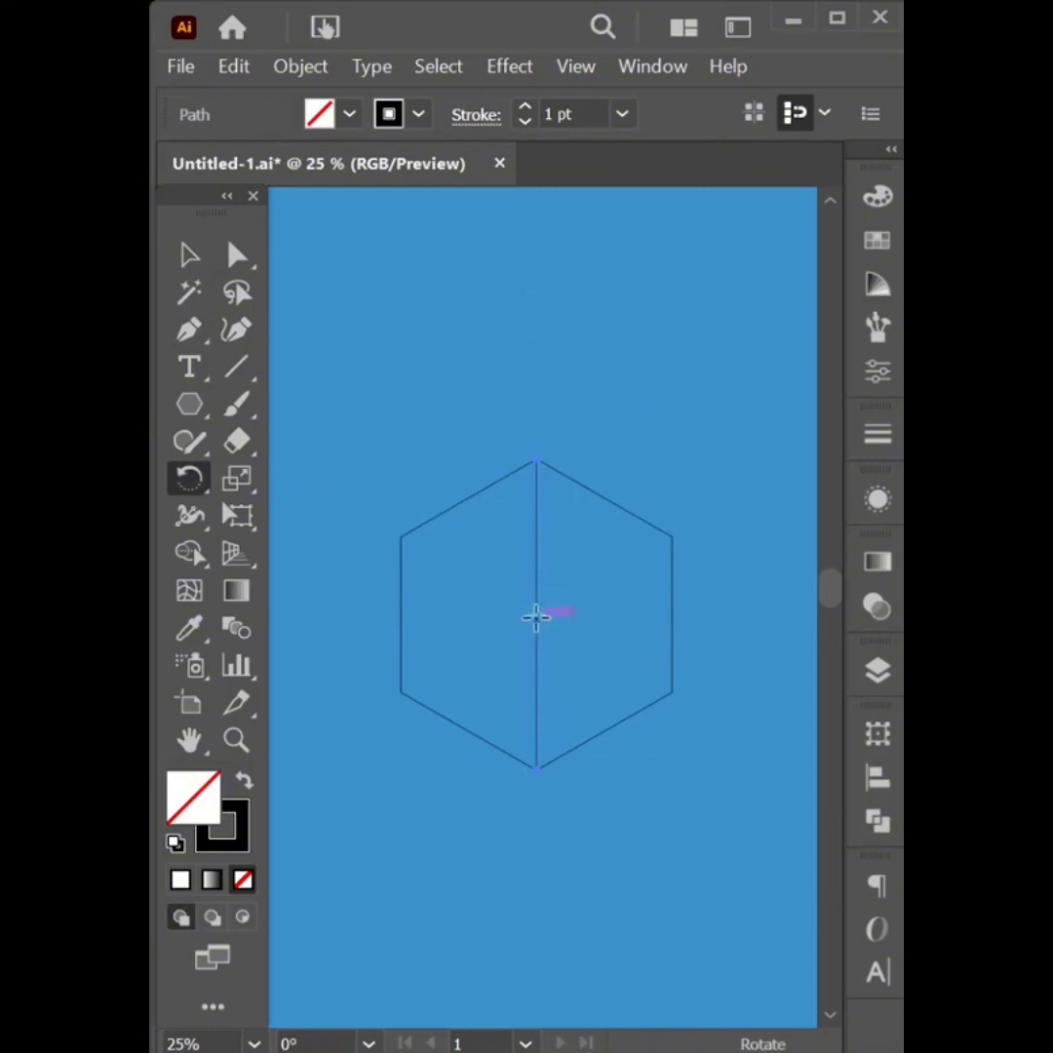
{"action": "left_click", "coordinate": [536, 614], "text": "alt"}
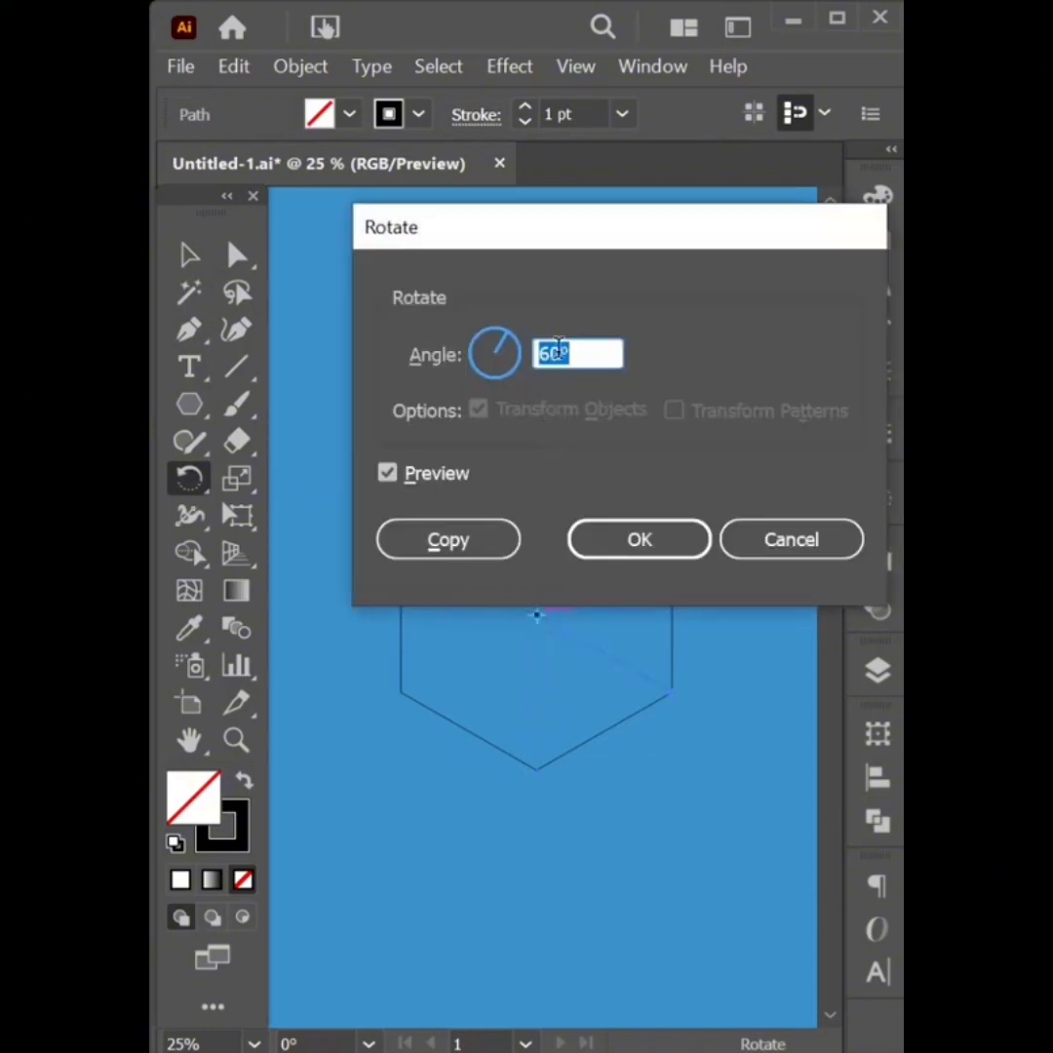
{"action": "left_click", "coordinate": [477, 554]}
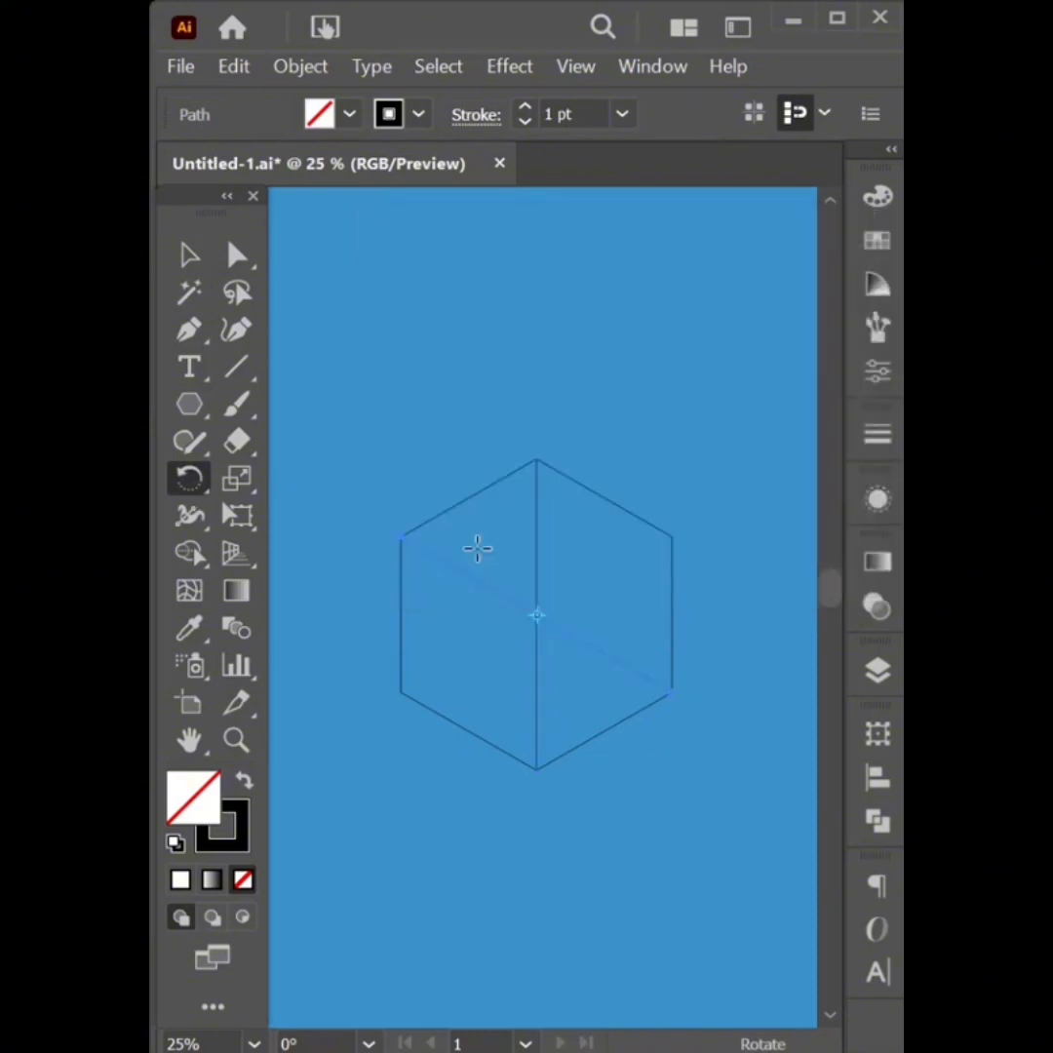
{"action": "key", "text": "ctrl+d"}
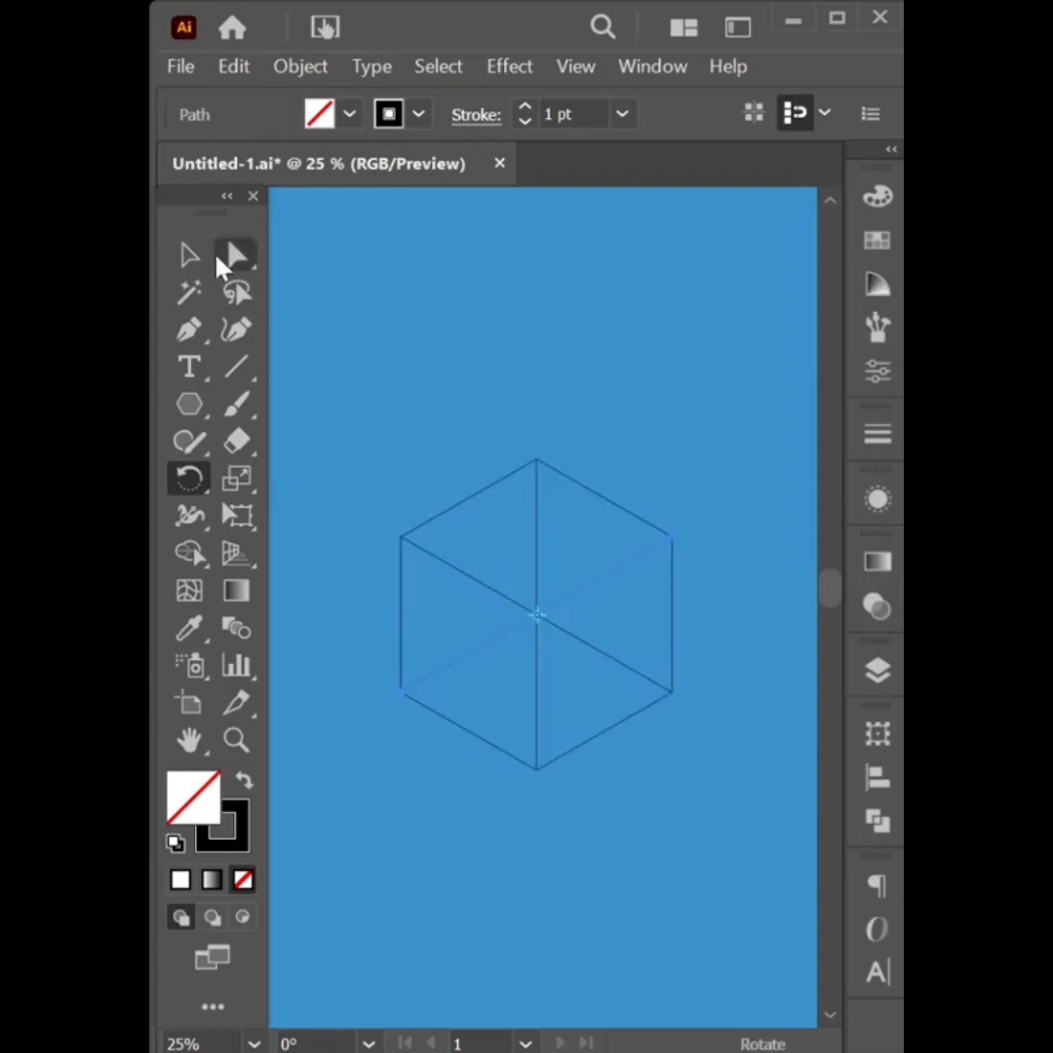
{"action": "key", "text": "v"}
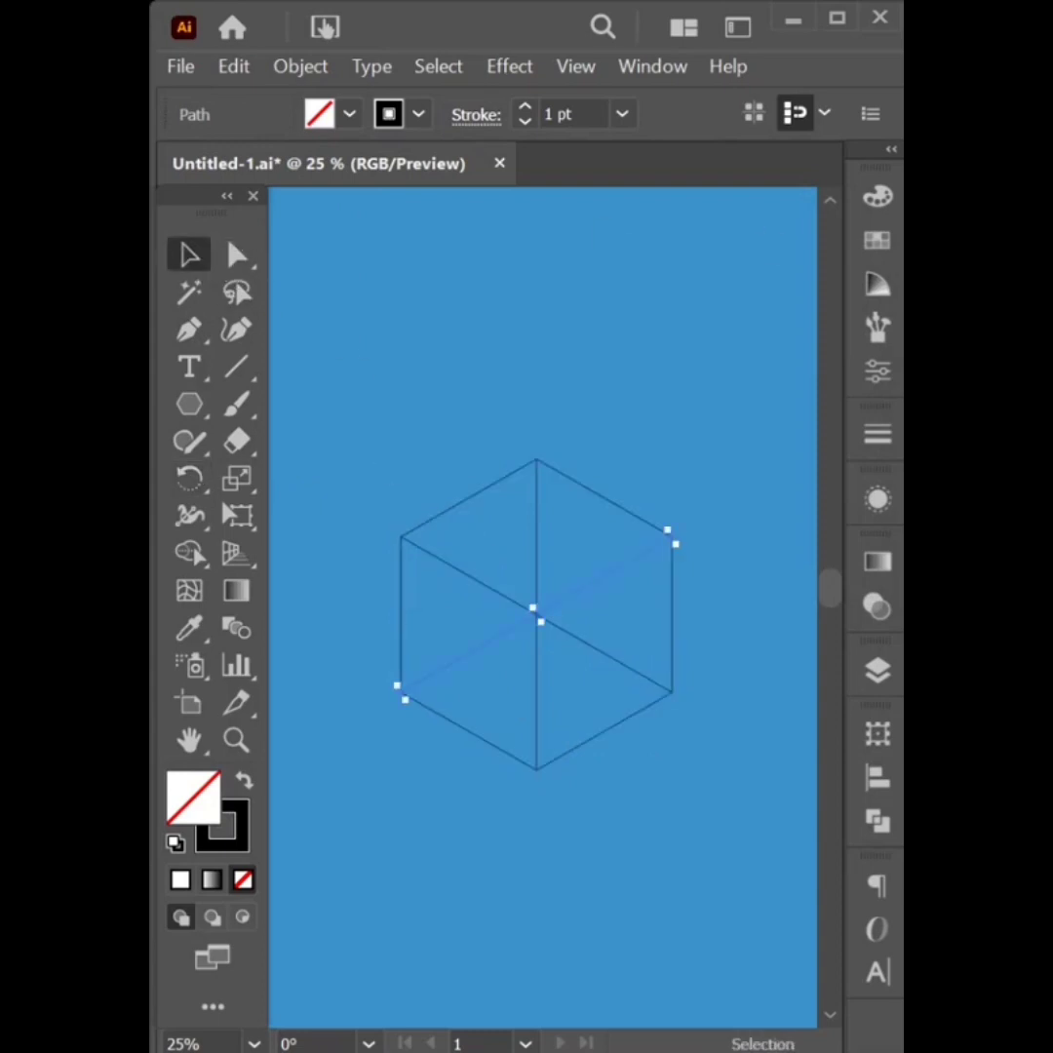
{"action": "left_click", "coordinate": [383, 472]}
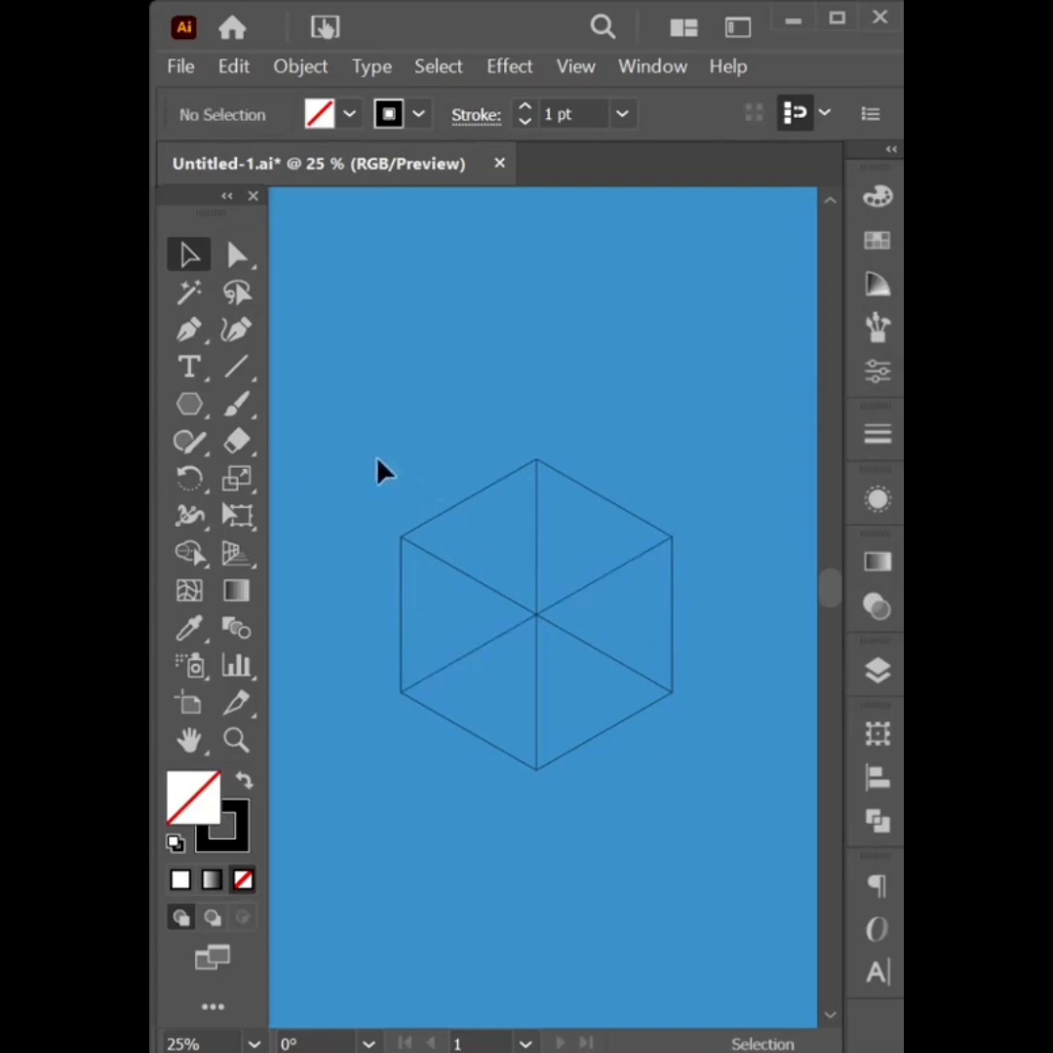
Merge the hexagon's triangle pairs into top, right and left cube faces with Shape Builder
{"action": "left_click_drag", "start_coordinate": [383, 471], "coordinate": [680, 772]}
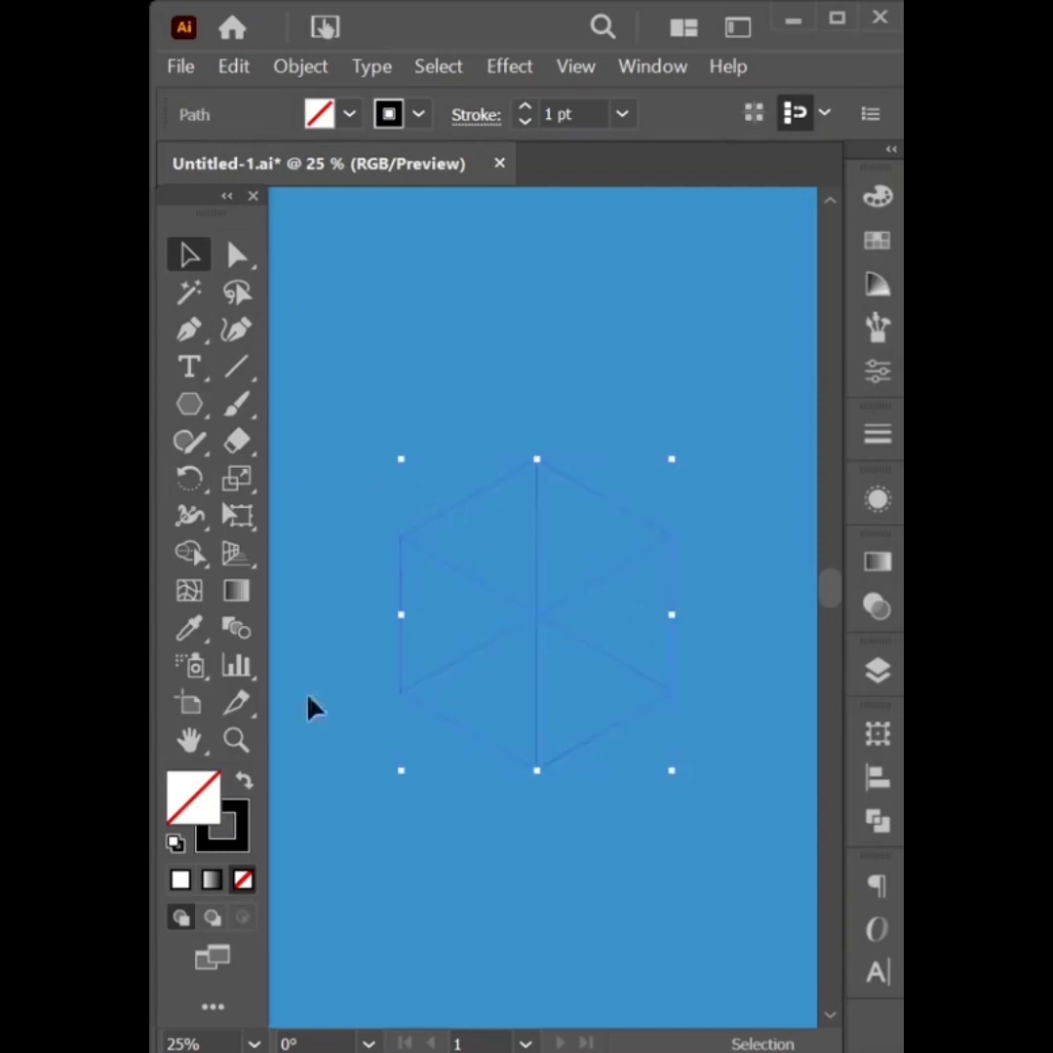
{"action": "left_click", "coordinate": [191, 555]}
{"action": "left_click_drag", "start_coordinate": [508, 552], "coordinate": [589, 547]}
{"action": "left_click_drag", "start_coordinate": [628, 621], "coordinate": [587, 690]}
{"action": "mouse_move", "coordinate": [431, 610]}
{"action": "left_mouse_down"}
{"action": "mouse_move", "coordinate": [499, 690]}
{"action": "mouse_move", "coordinate": [437, 601]}
{"action": "left_mouse_up"}
{"action": "left_click", "coordinate": [188, 260]}
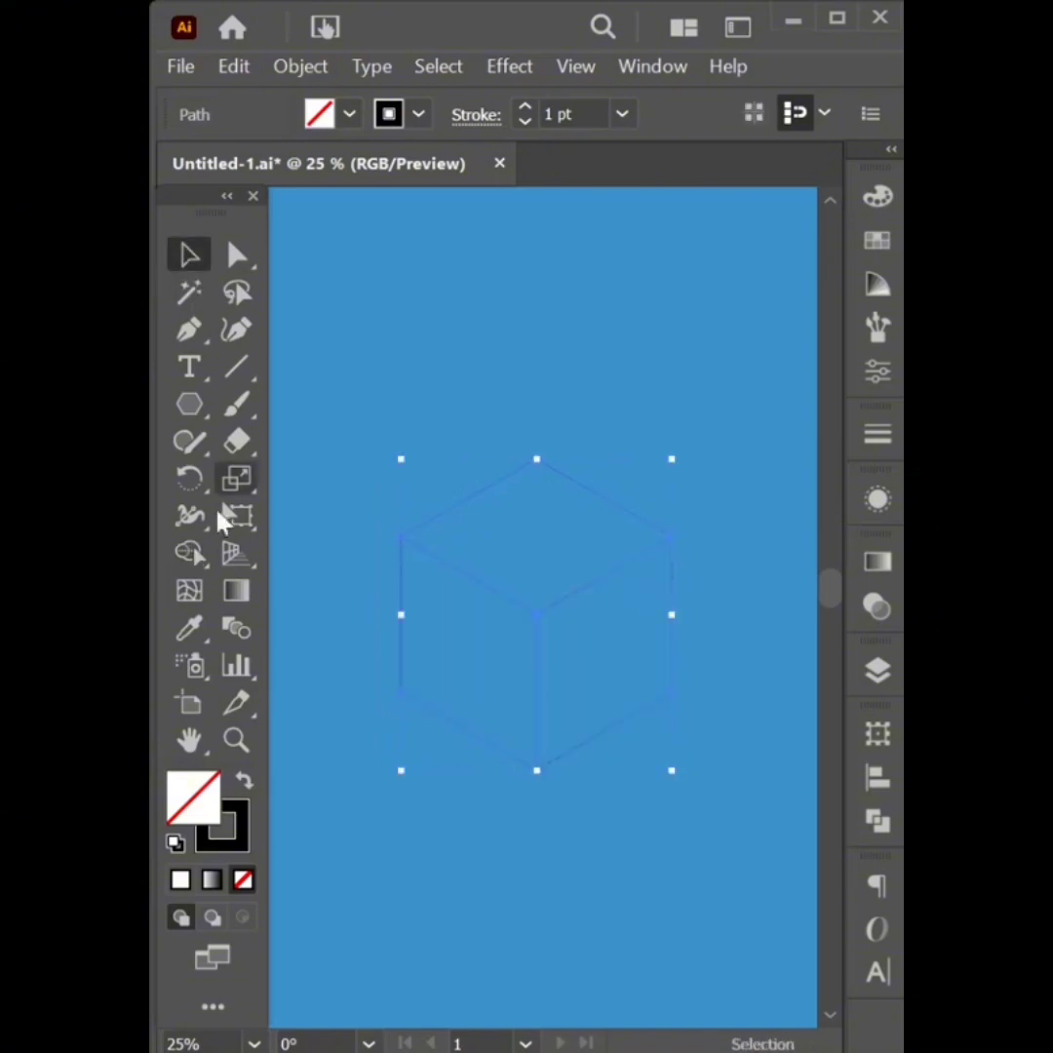
Fill the cube white, set its stroke to None, and apply a gradient fill
{"action": "left_click", "coordinate": [174, 844]}
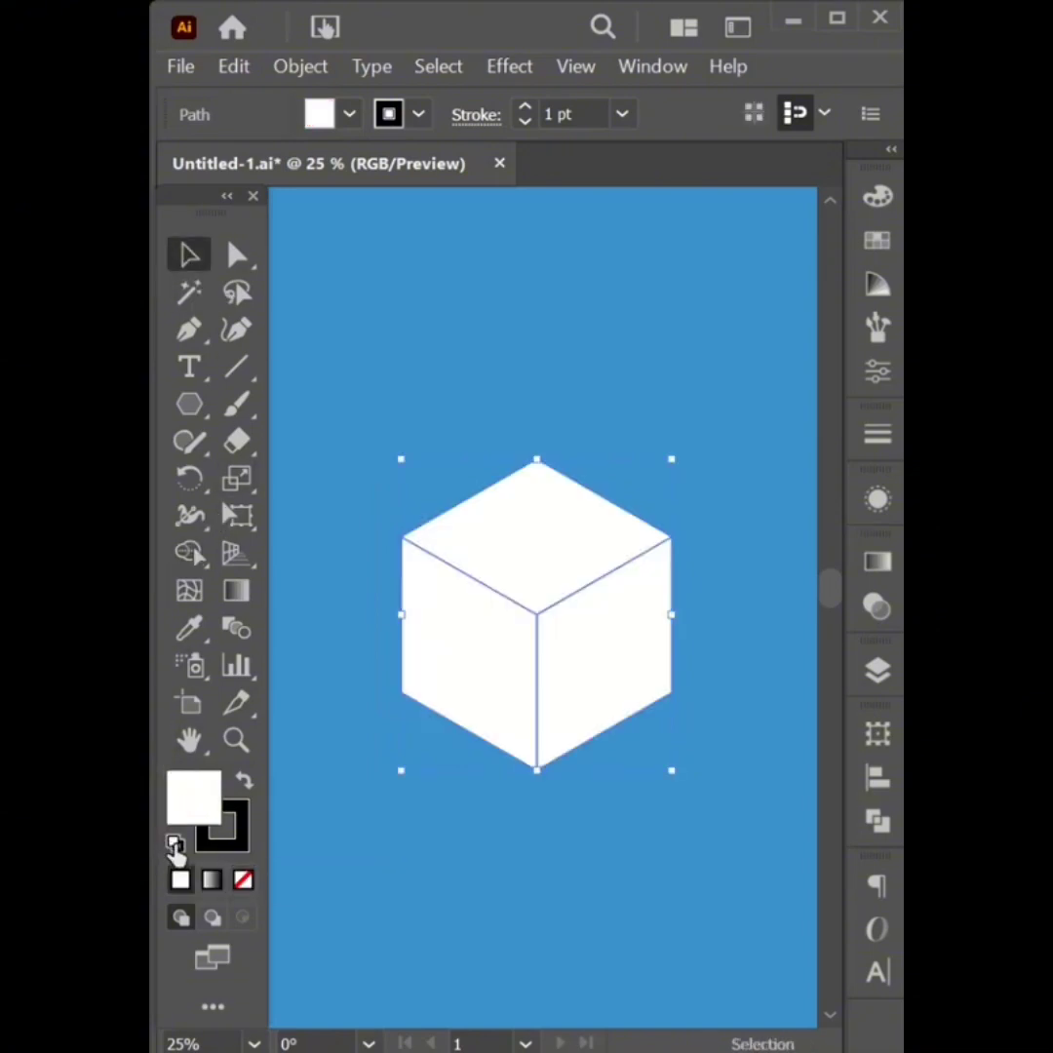
{"action": "left_click", "coordinate": [419, 115]}
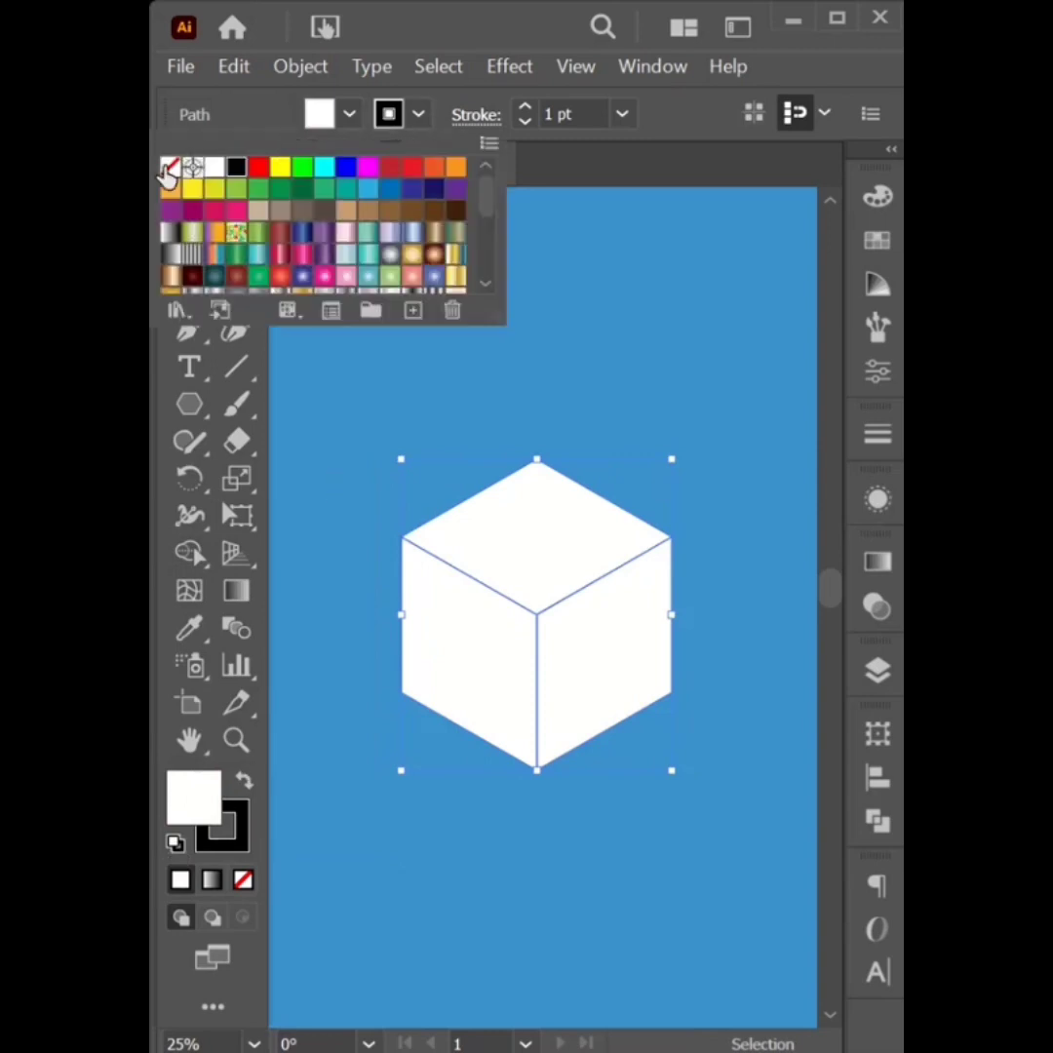
{"action": "left_click", "coordinate": [169, 167]}
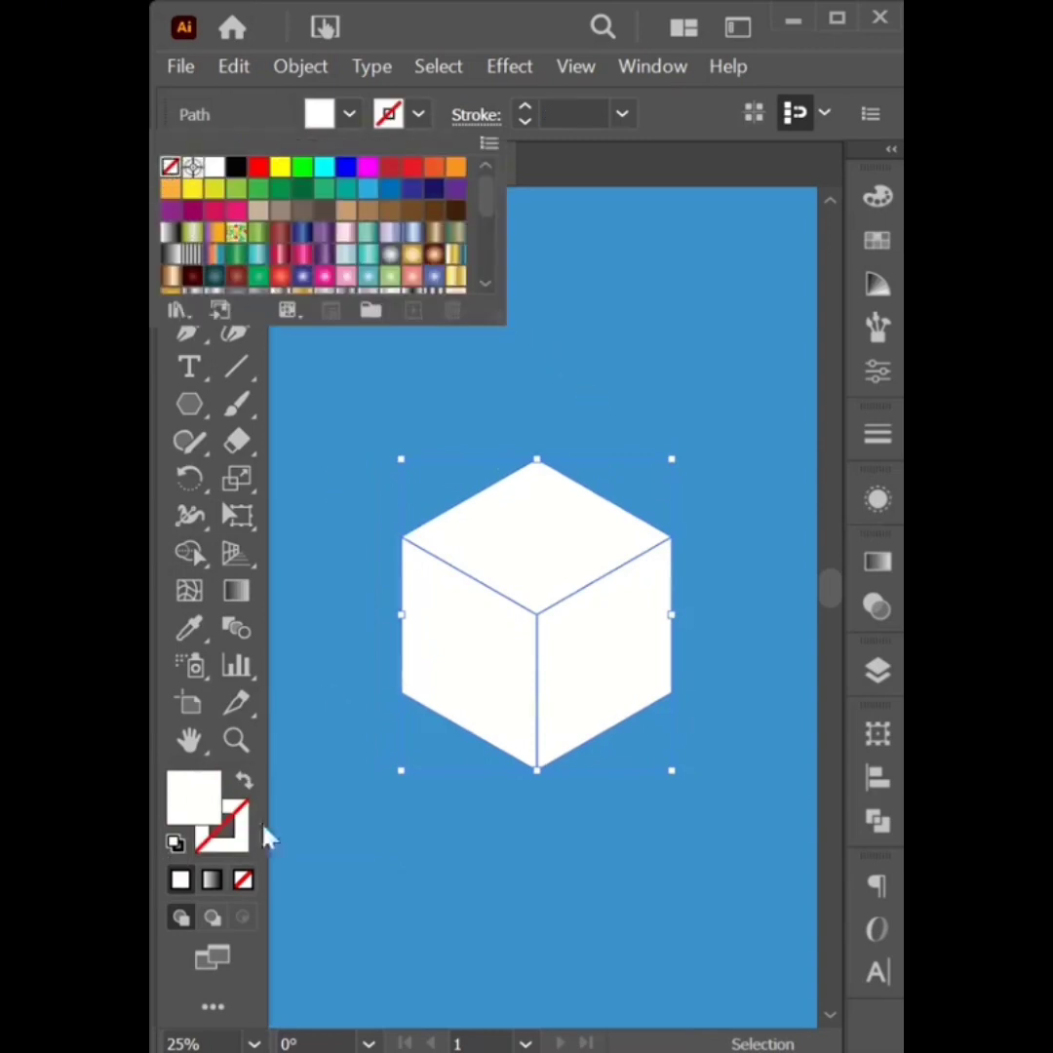
{"action": "left_click", "coordinate": [210, 881]}
{"action": "left_click", "coordinate": [211, 881]}
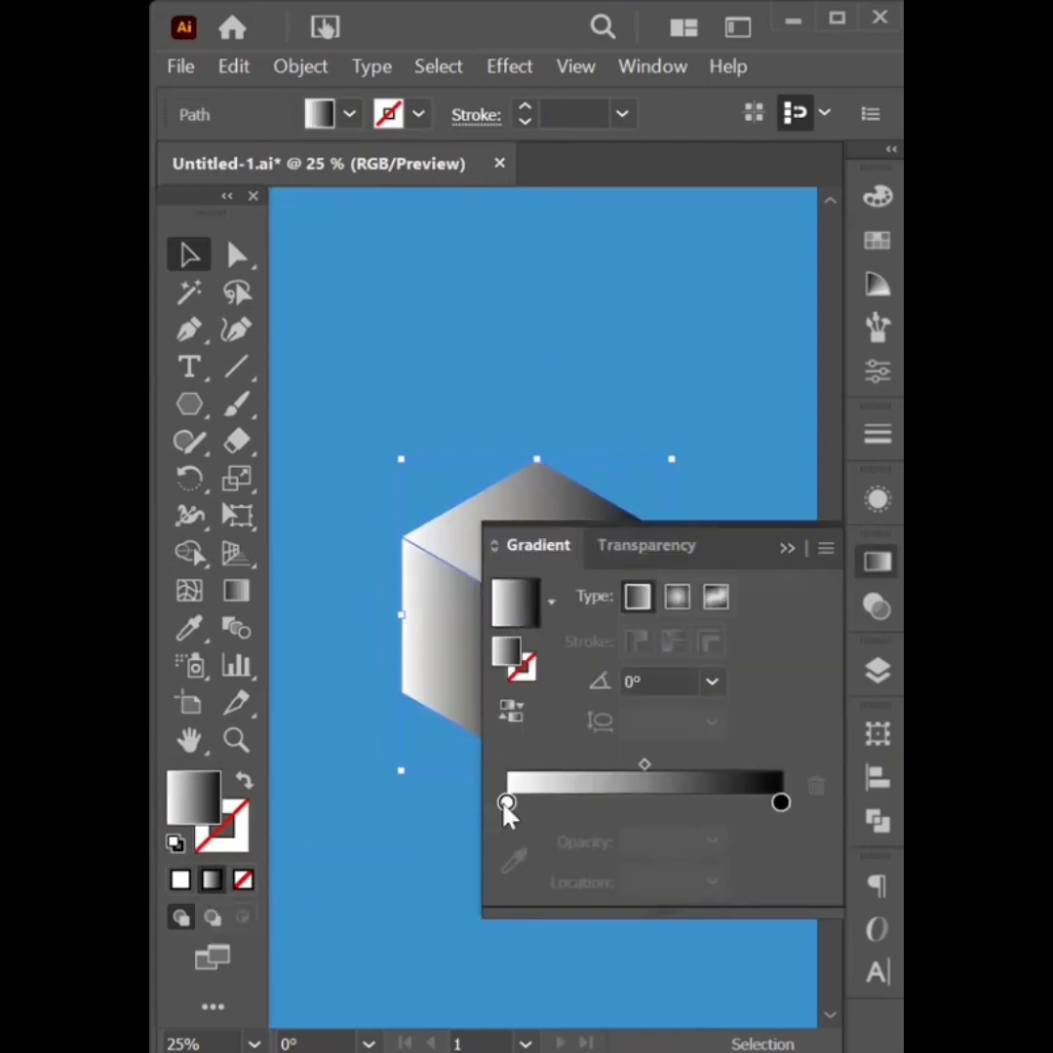
Set the cube gradient's left stop to 0% opacity and its right stop to 20%
{"action": "left_click", "coordinate": [506, 805]}
{"action": "double_click", "coordinate": [506, 805]}
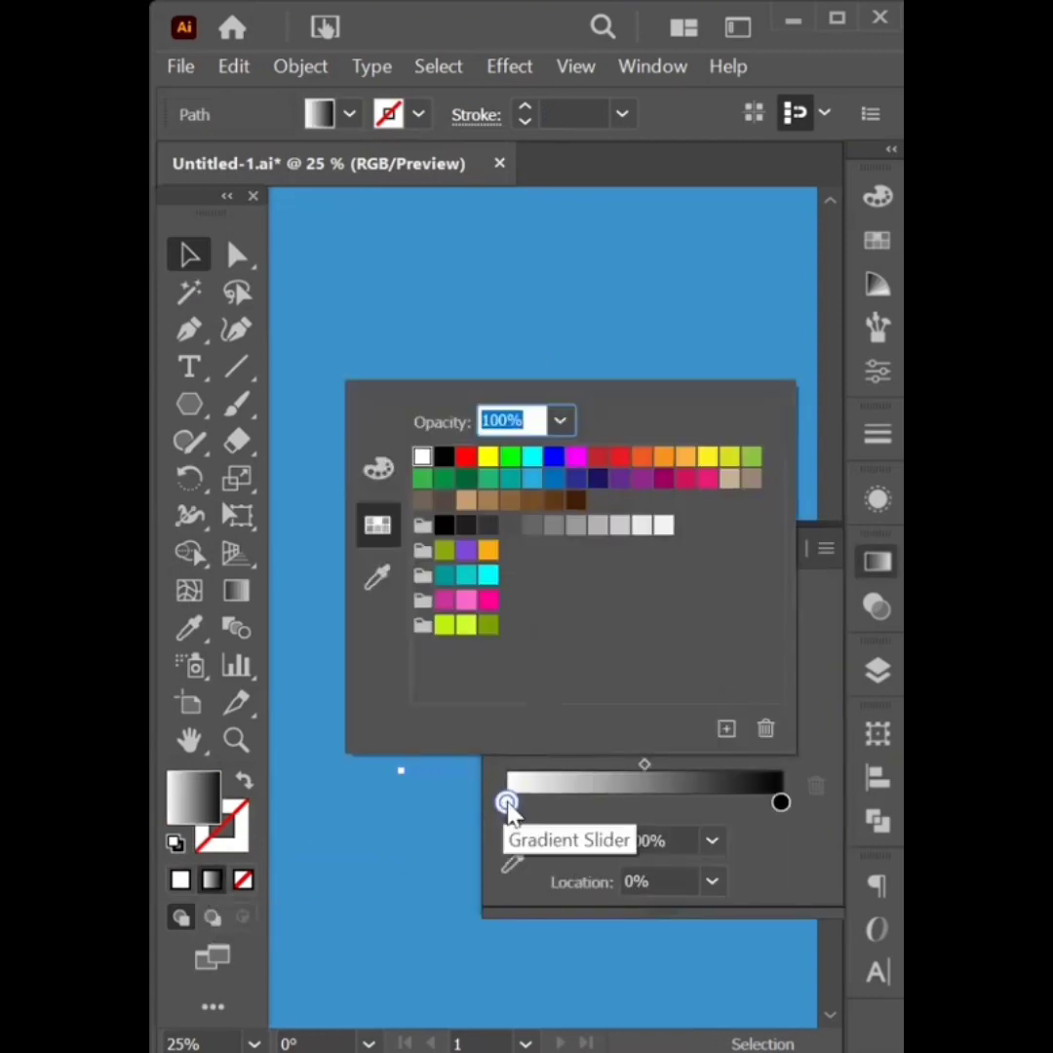
{"action": "left_click", "coordinate": [508, 805]}
{"action": "left_click", "coordinate": [712, 841]}
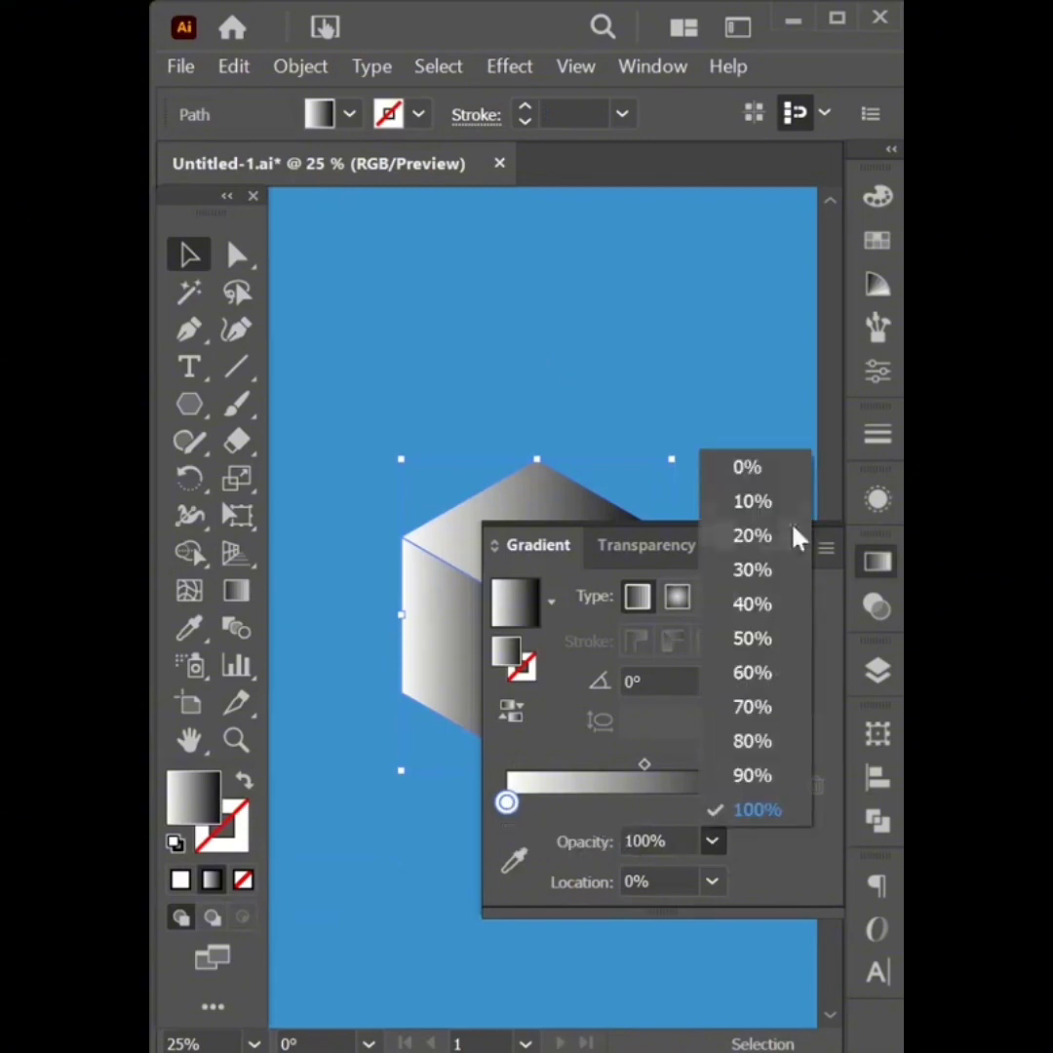
{"action": "left_click", "coordinate": [747, 470]}
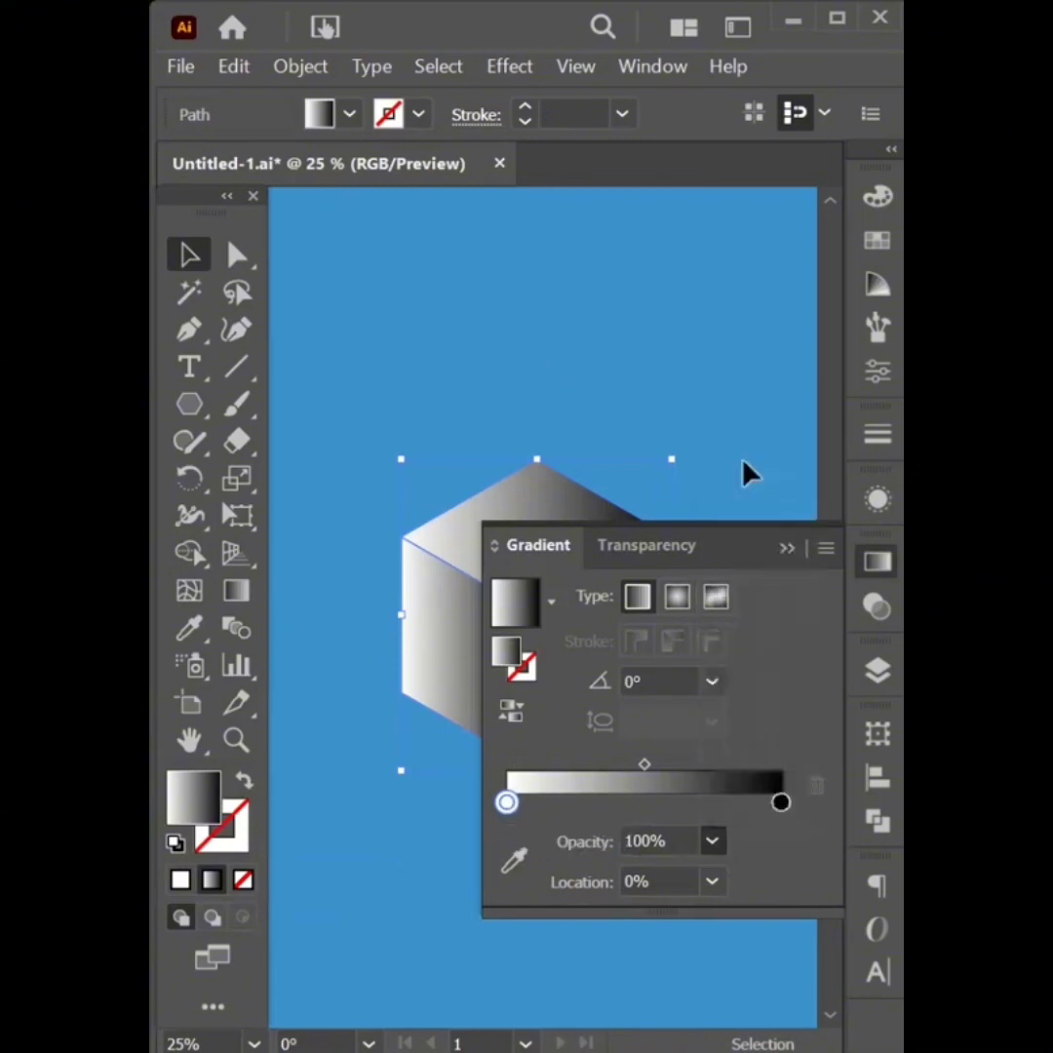
{"action": "left_click", "coordinate": [781, 802]}
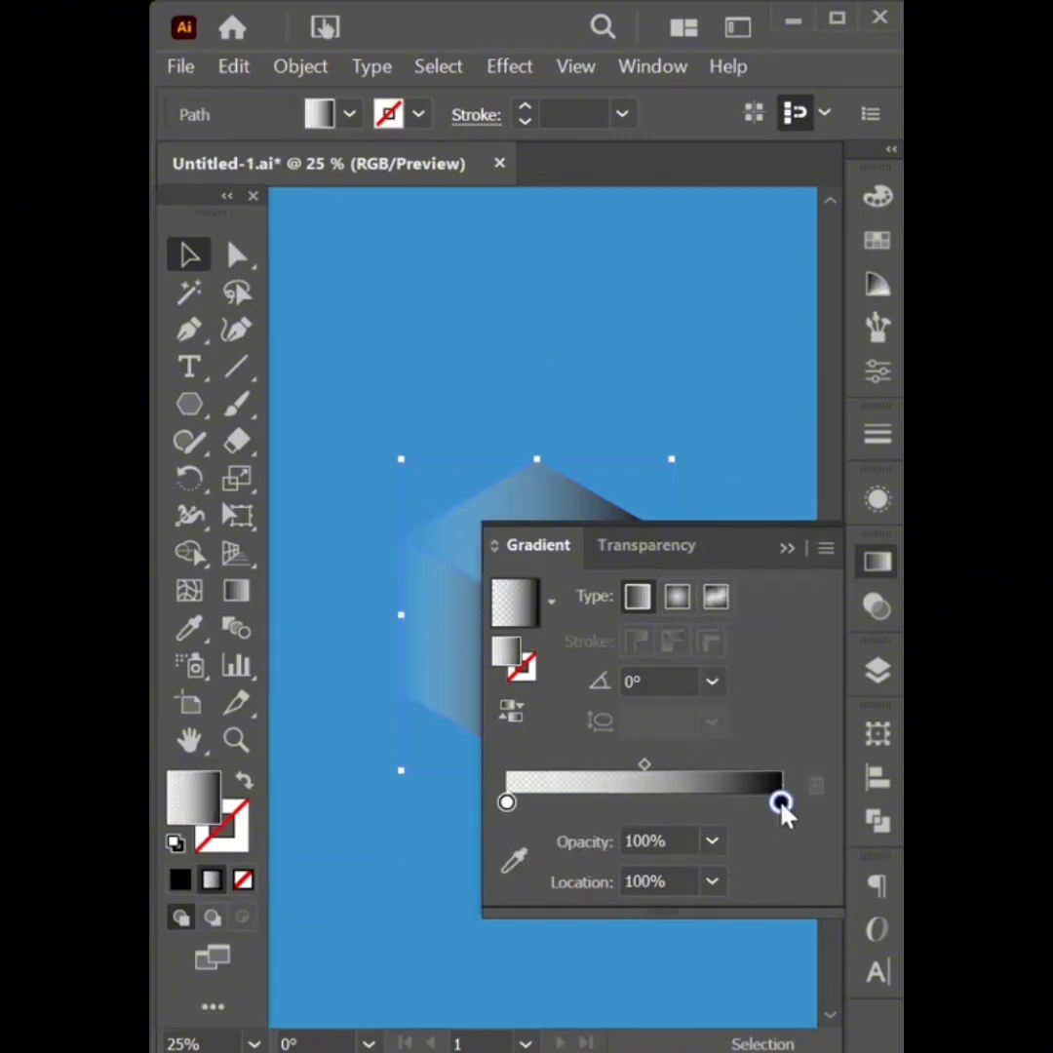
{"action": "left_click", "coordinate": [712, 842]}
{"action": "left_click", "coordinate": [748, 541]}
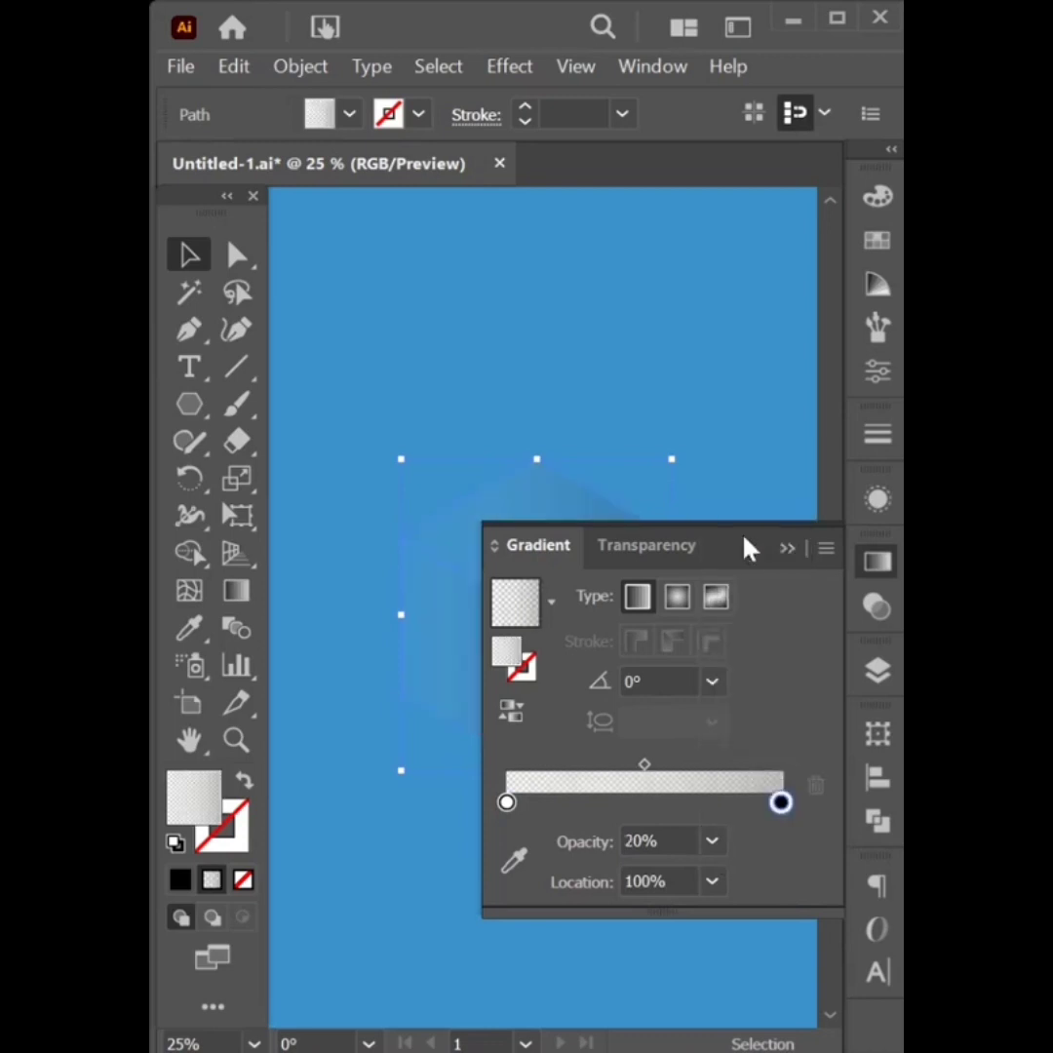
{"action": "left_click", "coordinate": [787, 550]}
{"action": "left_click", "coordinate": [570, 481]}
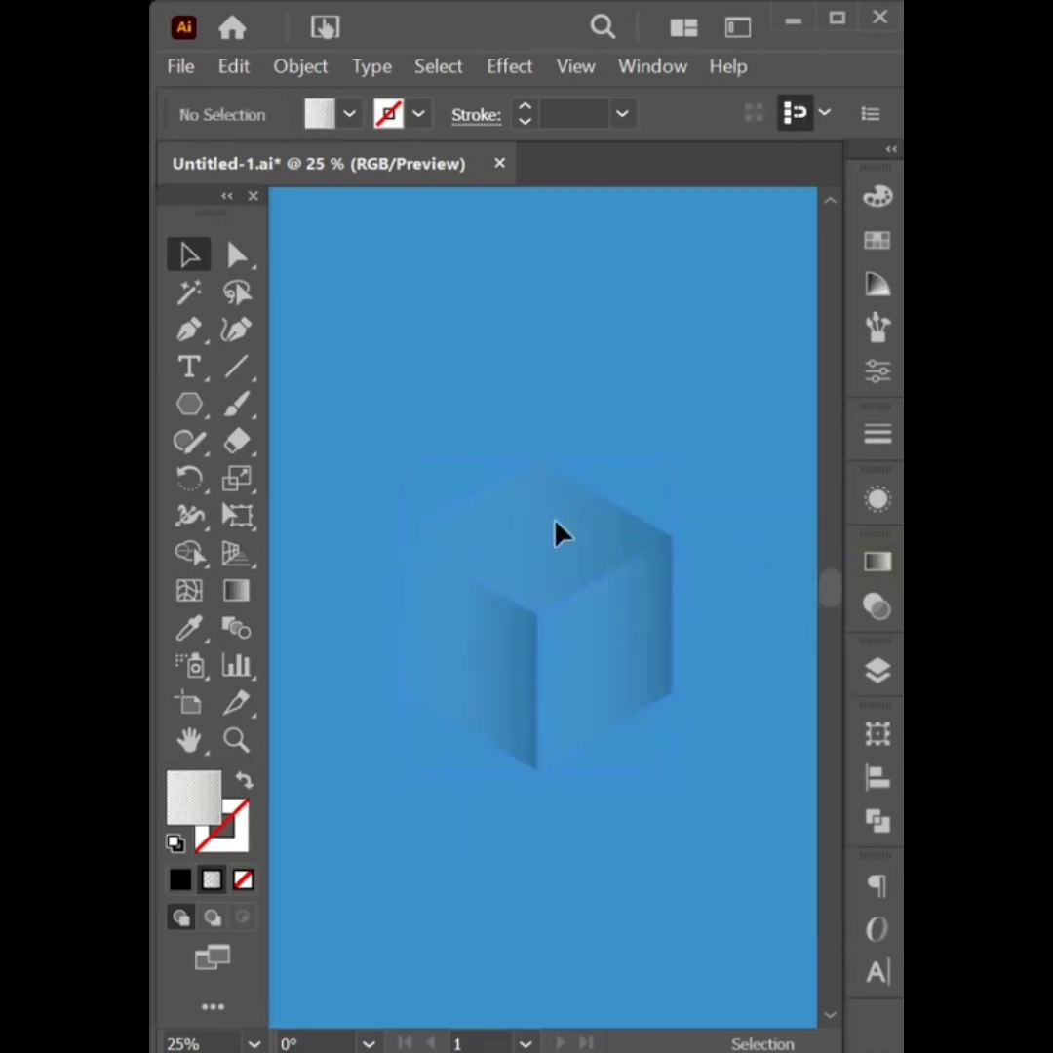
{"action": "left_click", "coordinate": [557, 533]}
Try a bottom-to-top gradient across the whole cube, then undo it
{"action": "left_click", "coordinate": [237, 591]}
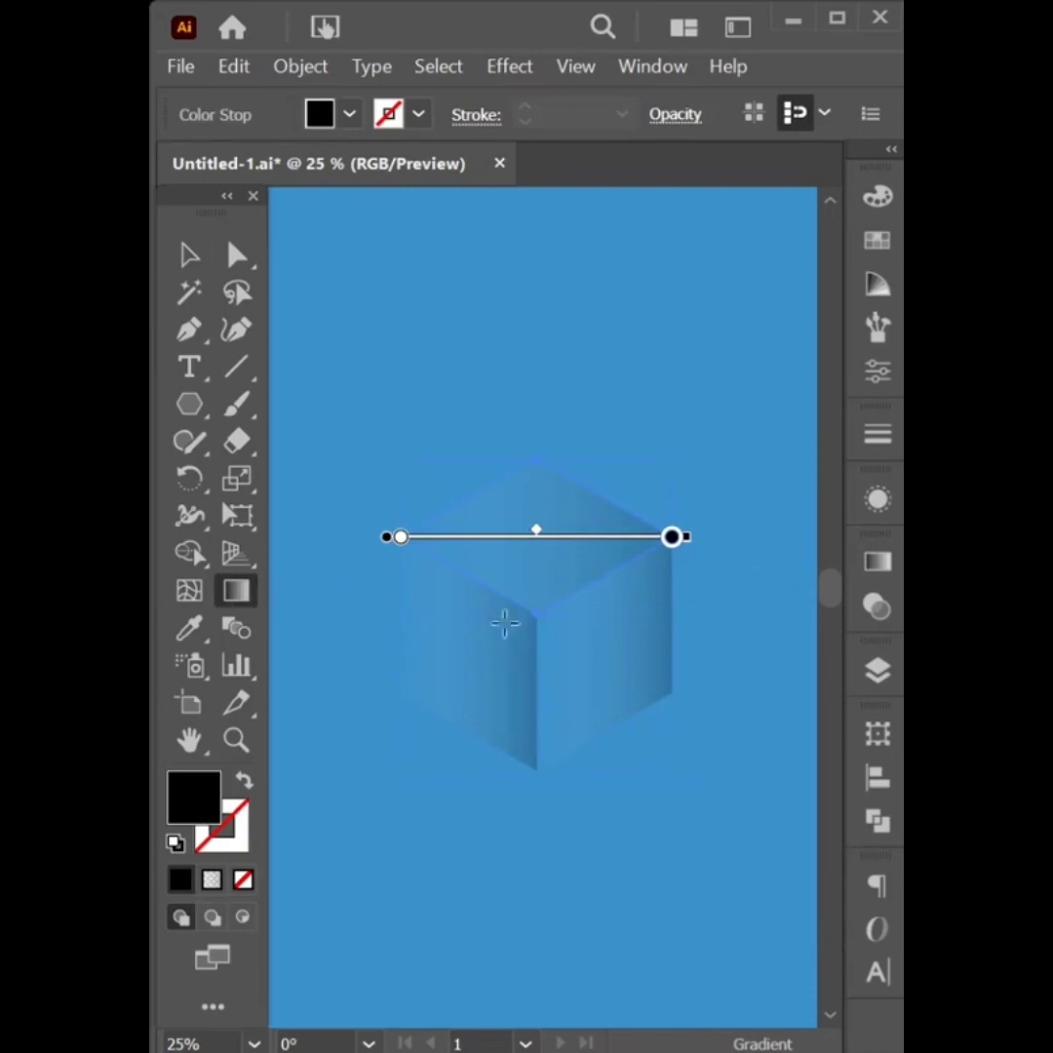
{"action": "mouse_move", "coordinate": [539, 638]}
{"action": "left_mouse_down"}
{"action": "mouse_move", "coordinate": [543, 452]}
{"action": "mouse_move", "coordinate": [537, 476]}
{"action": "left_mouse_up"}
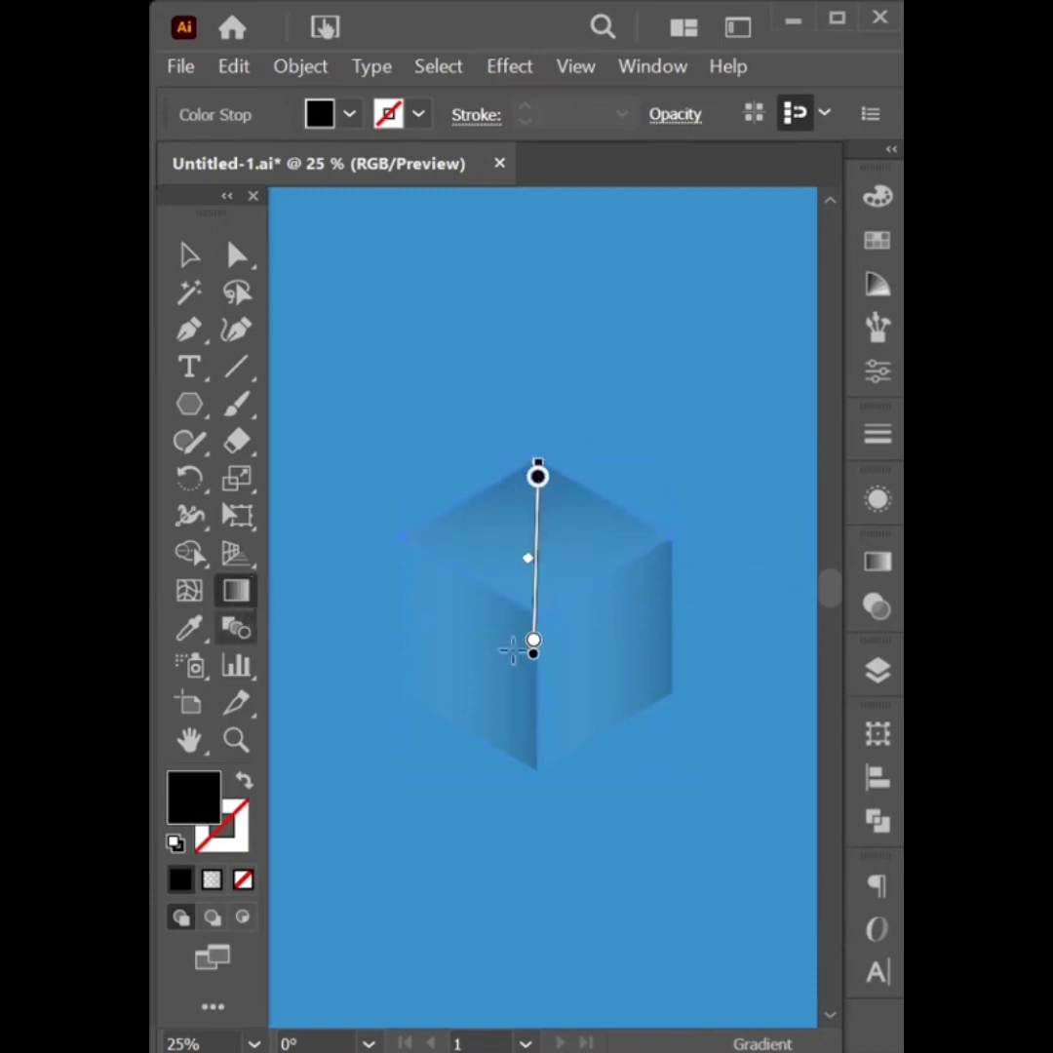
{"action": "left_click", "coordinate": [189, 257]}
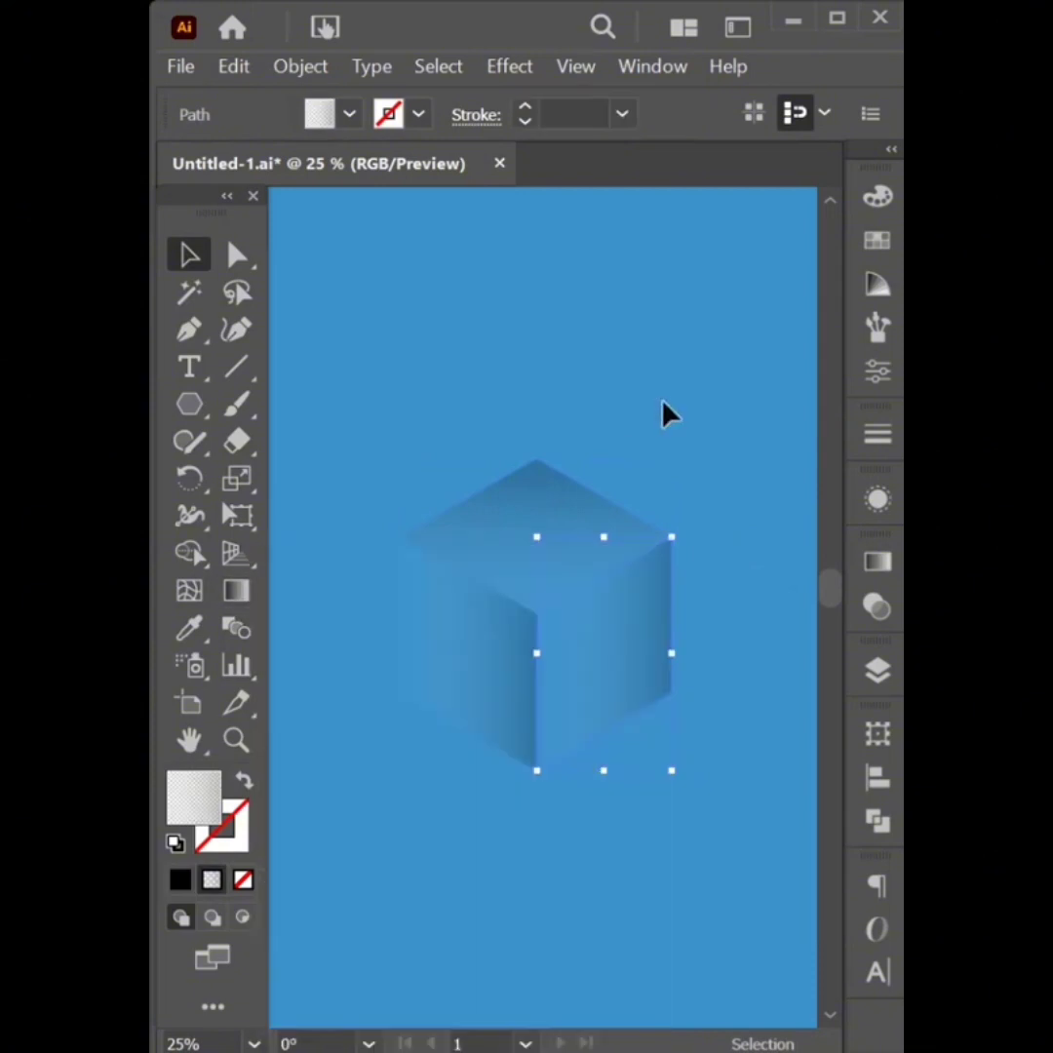
{"action": "key", "text": "ctrl+z"}
{"action": "key", "text": "ctrl+z"}
{"action": "left_click", "coordinate": [652, 426]}
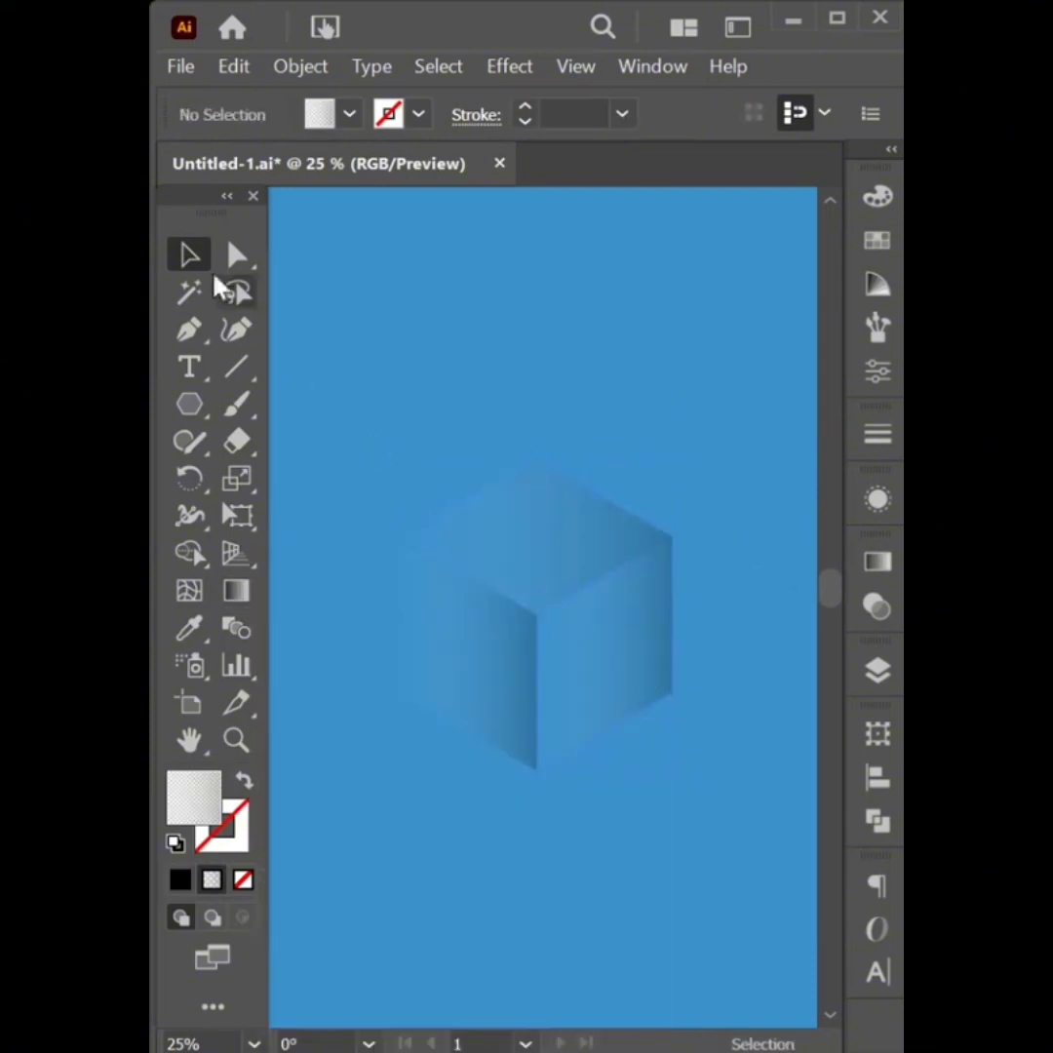
Redraw the right face's gradient diagonally downward to the right
{"action": "left_click", "coordinate": [614, 651]}
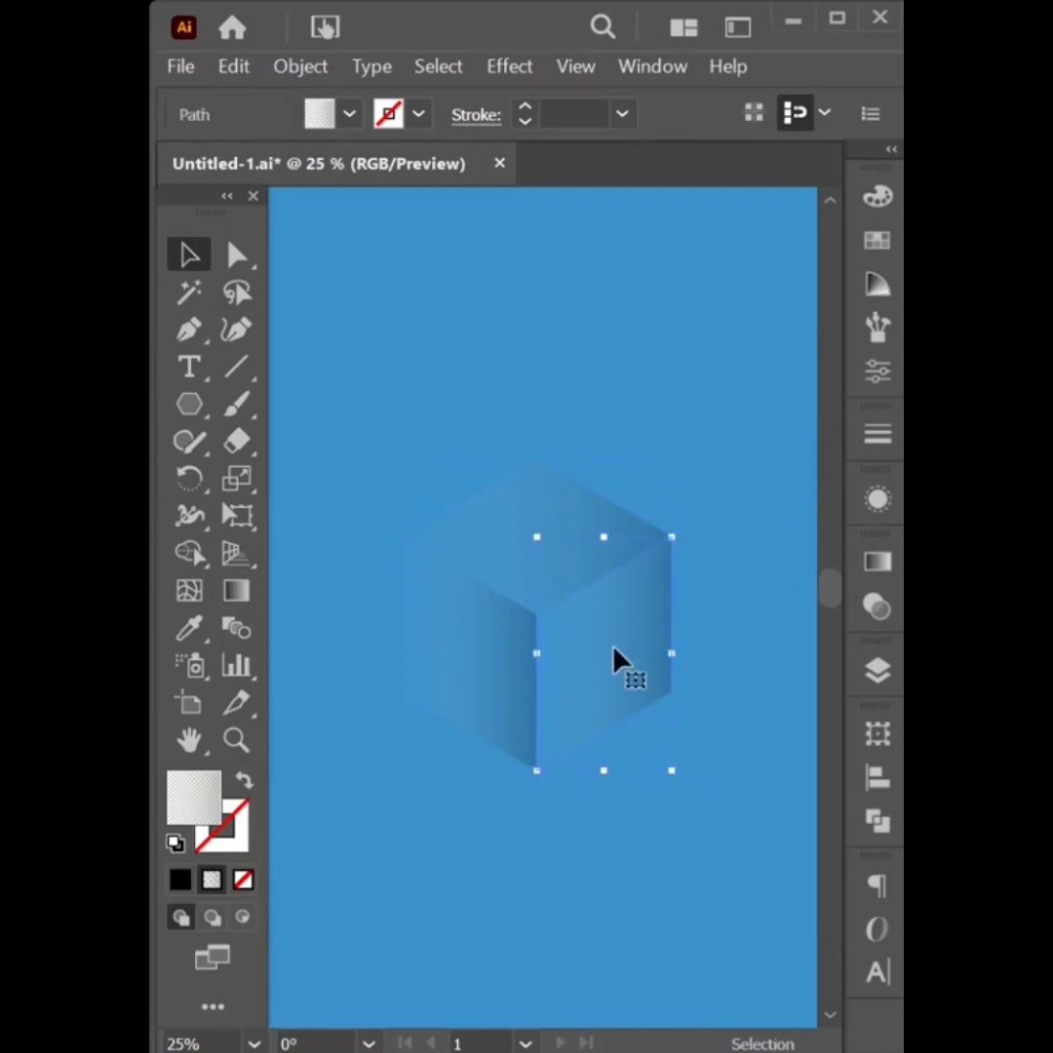
{"action": "left_click", "coordinate": [236, 591]}
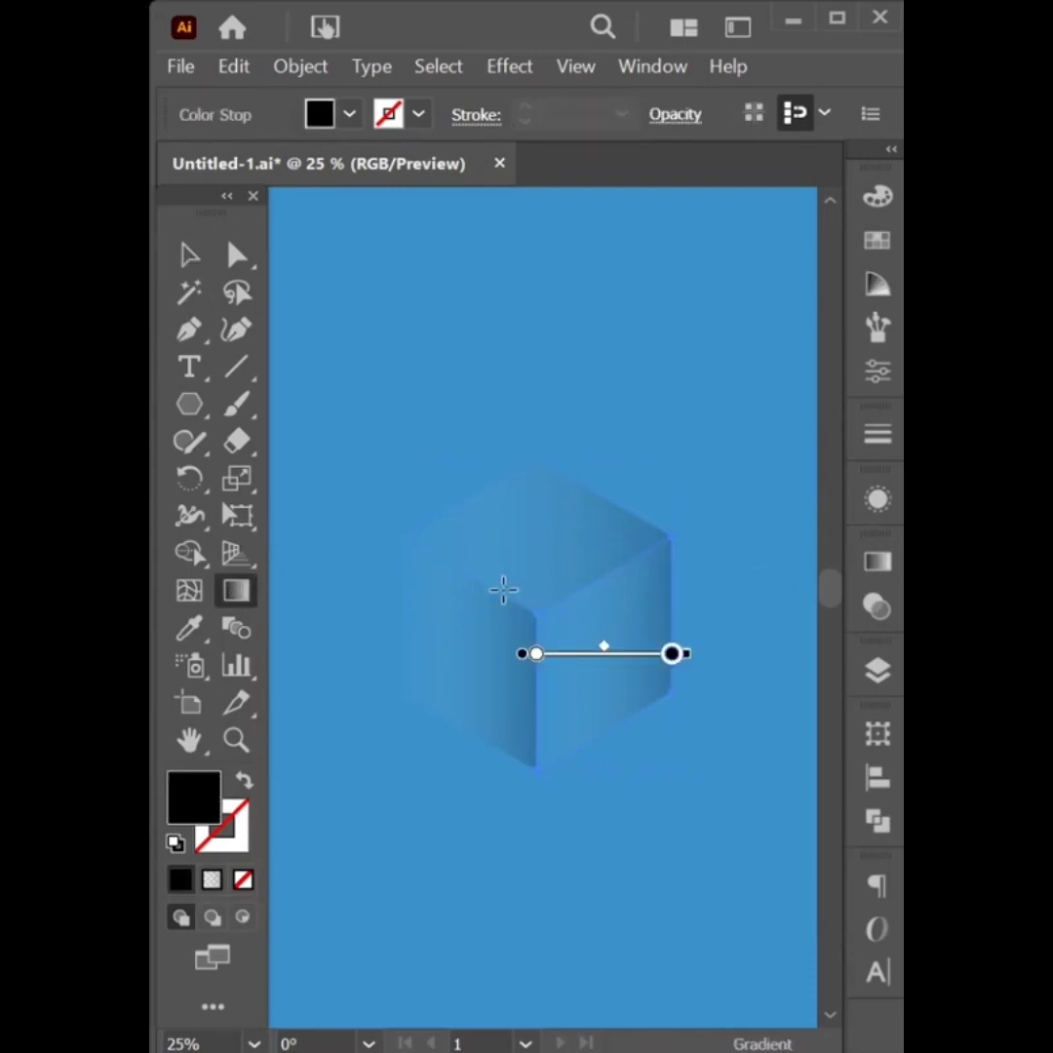
{"action": "left_click_drag", "start_coordinate": [503, 588], "coordinate": [673, 702]}
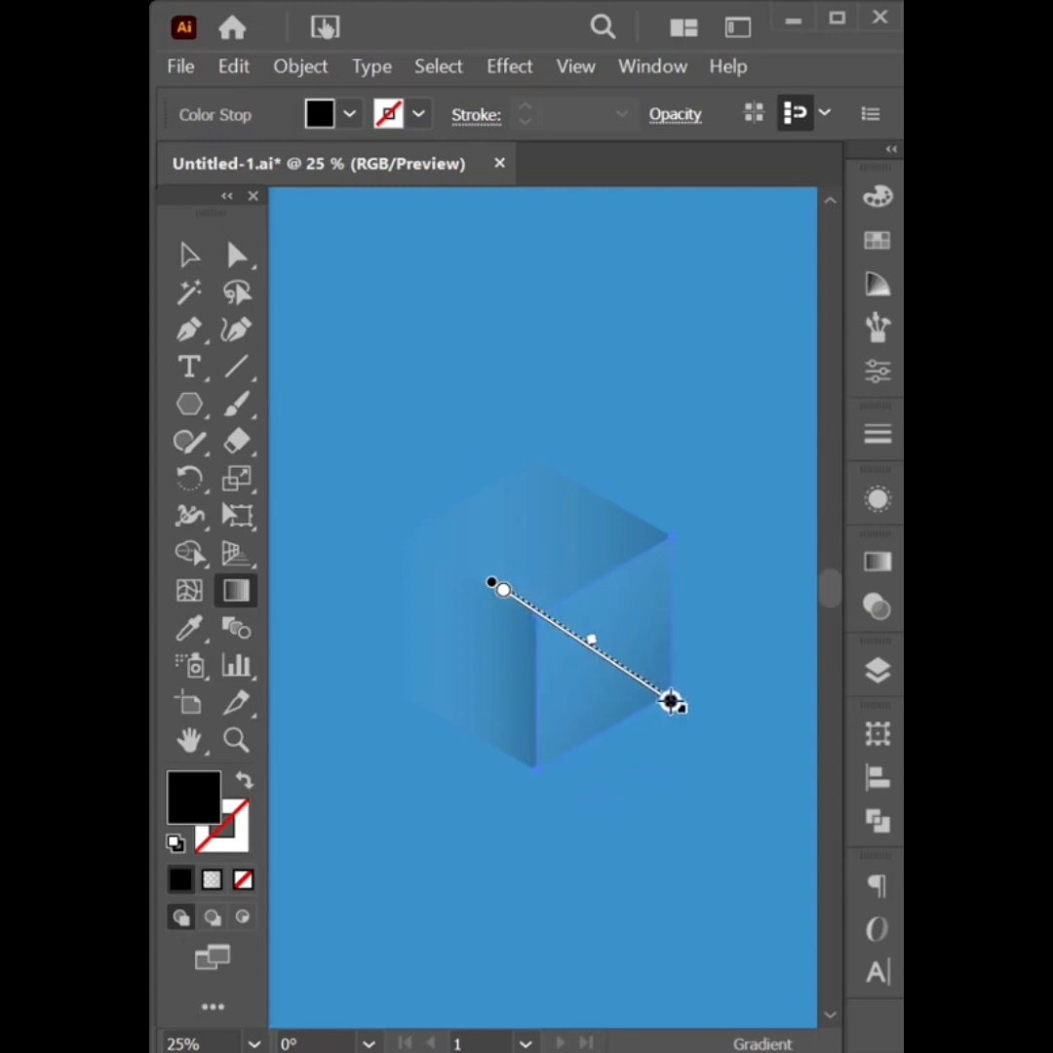
{"action": "left_click", "coordinate": [191, 256]}
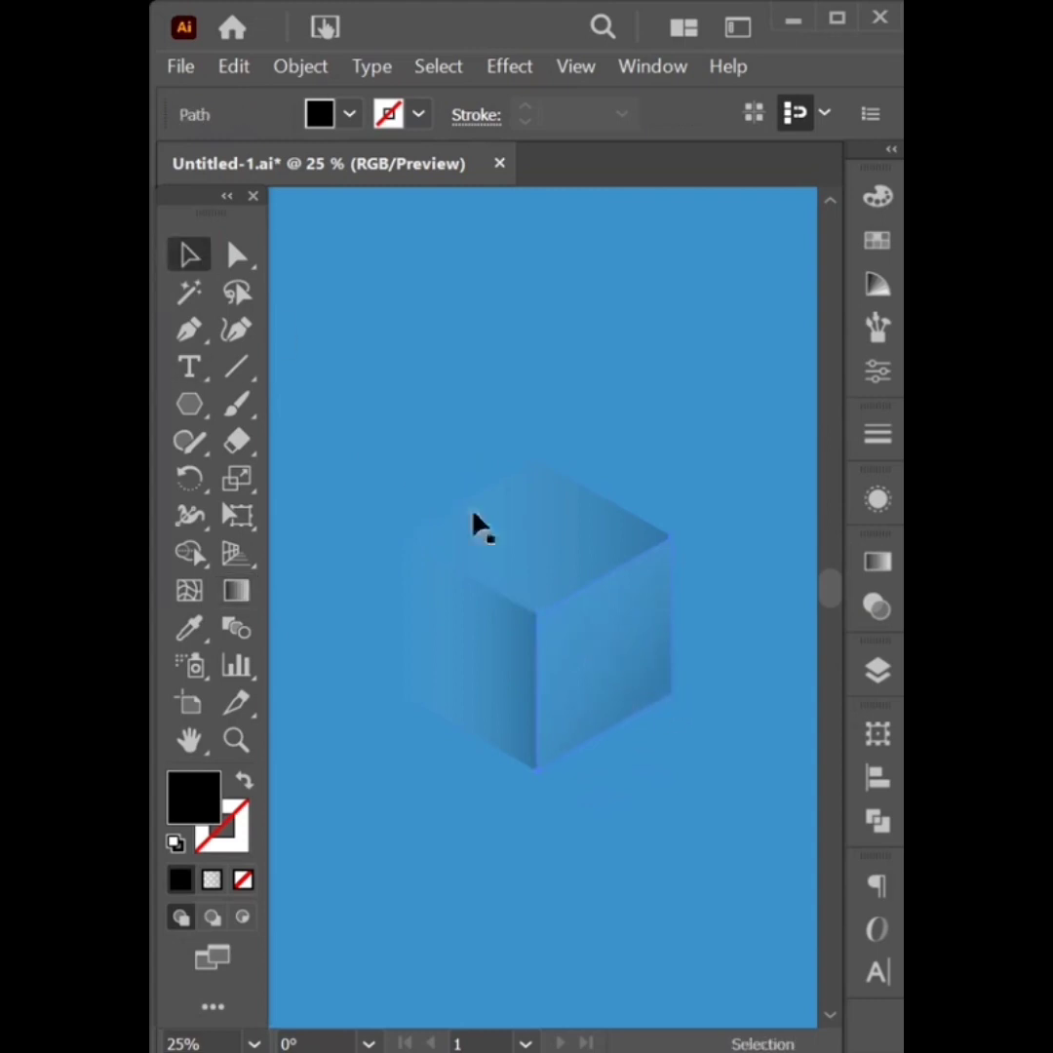
Redraw the top face's gradient from the centre vertex up to the top corner
{"action": "left_click", "coordinate": [476, 523]}
{"action": "left_click", "coordinate": [544, 500]}
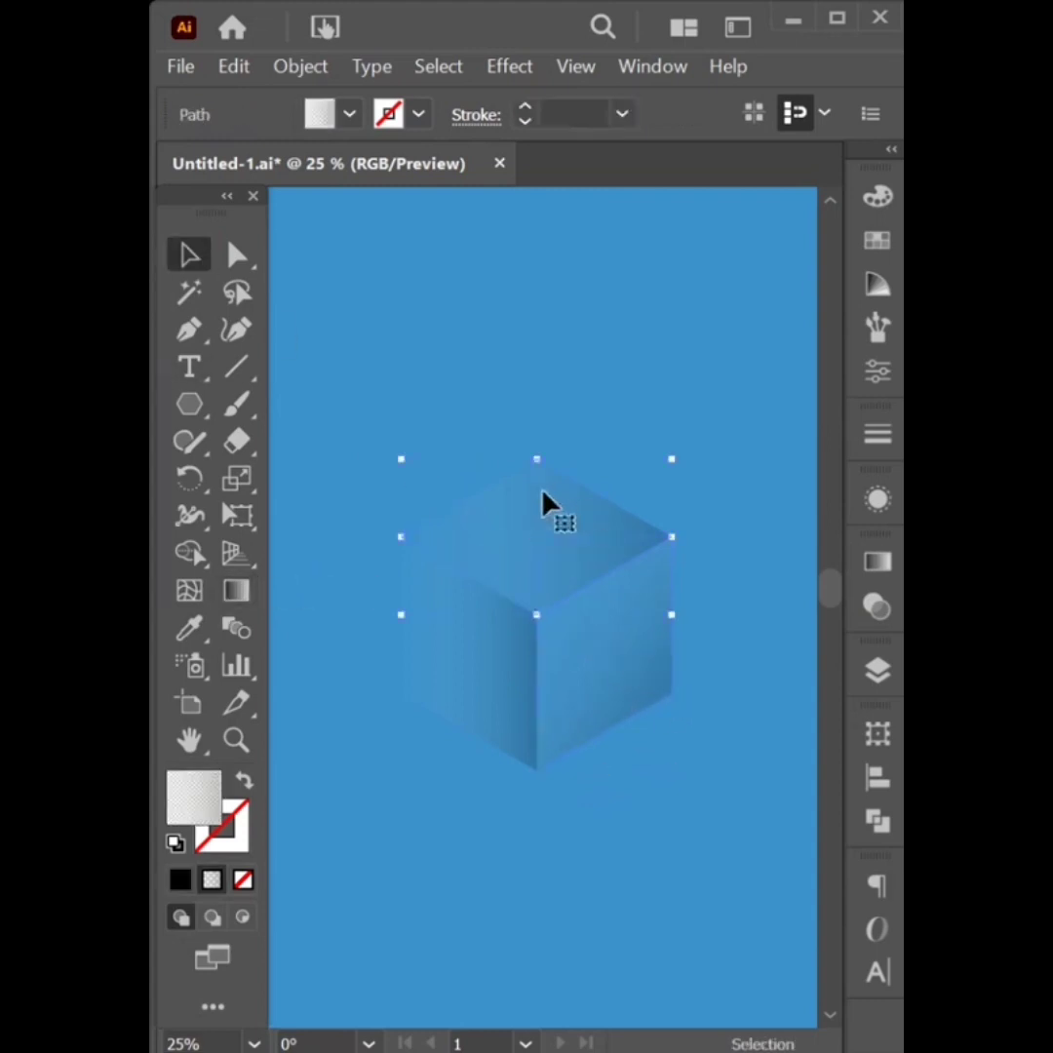
{"action": "left_click", "coordinate": [236, 591]}
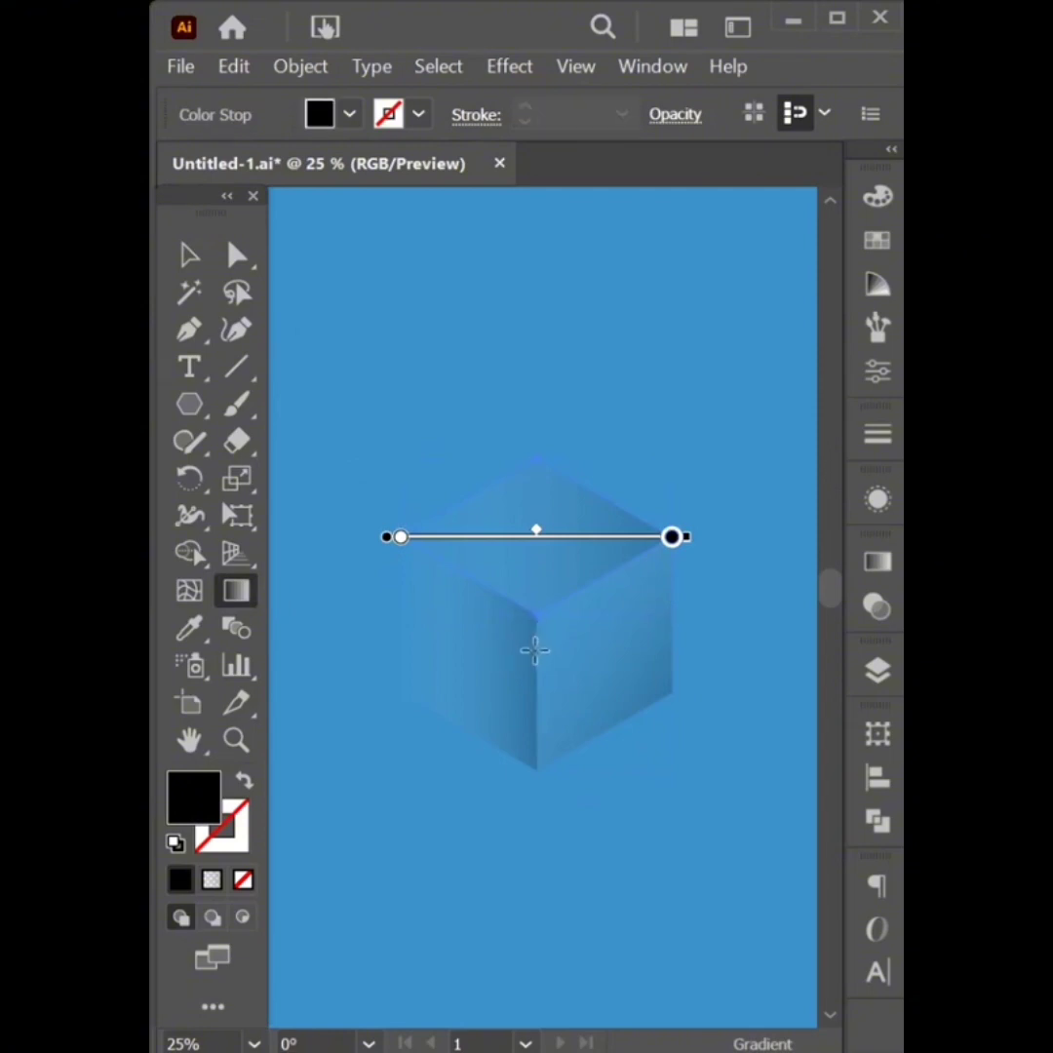
{"action": "mouse_move", "coordinate": [535, 654]}
{"action": "left_mouse_down"}
{"action": "mouse_move", "coordinate": [543, 446]}
{"action": "mouse_move", "coordinate": [539, 469]}
{"action": "left_mouse_up"}
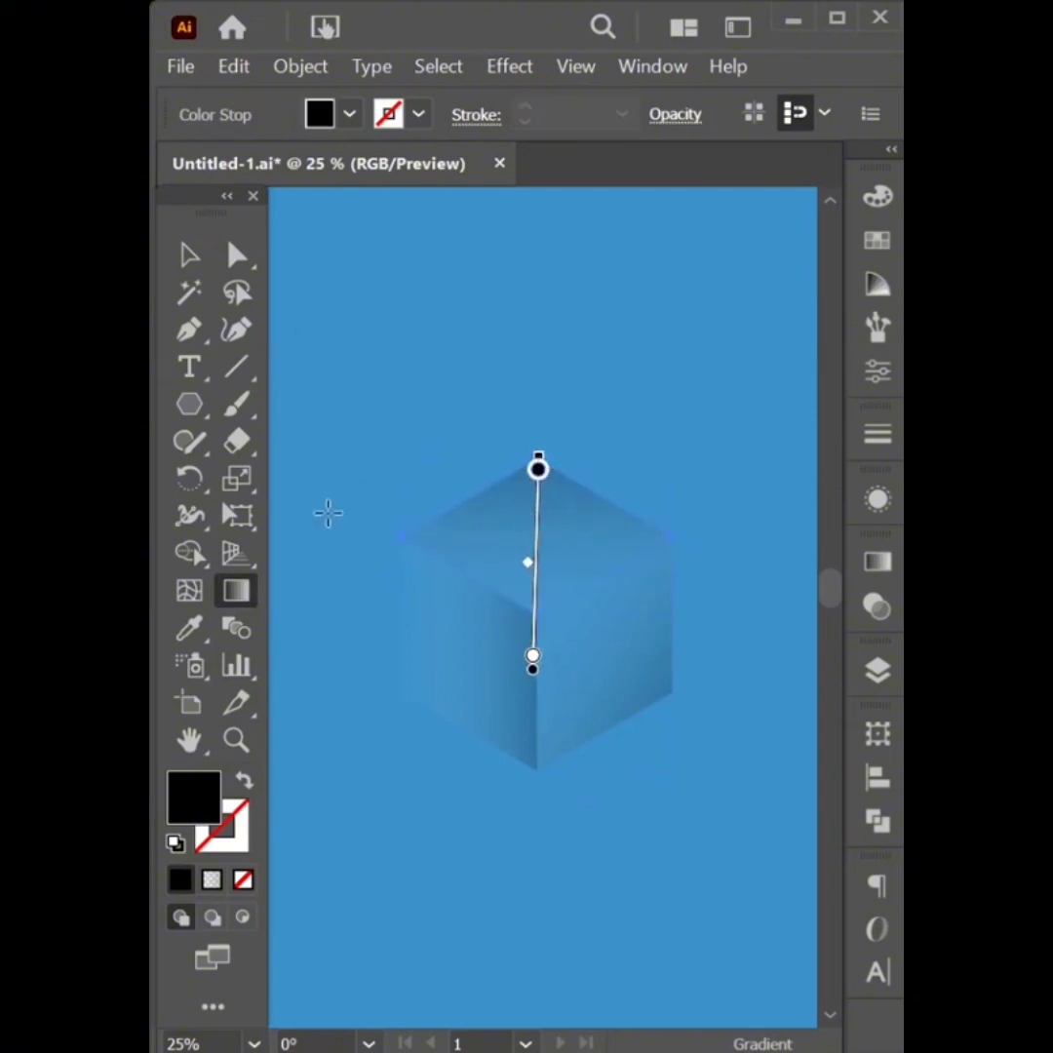
{"action": "key", "text": "v"}
Redraw the left face's gradient toward its lower left, then select all three faces
{"action": "left_click", "coordinate": [449, 663]}
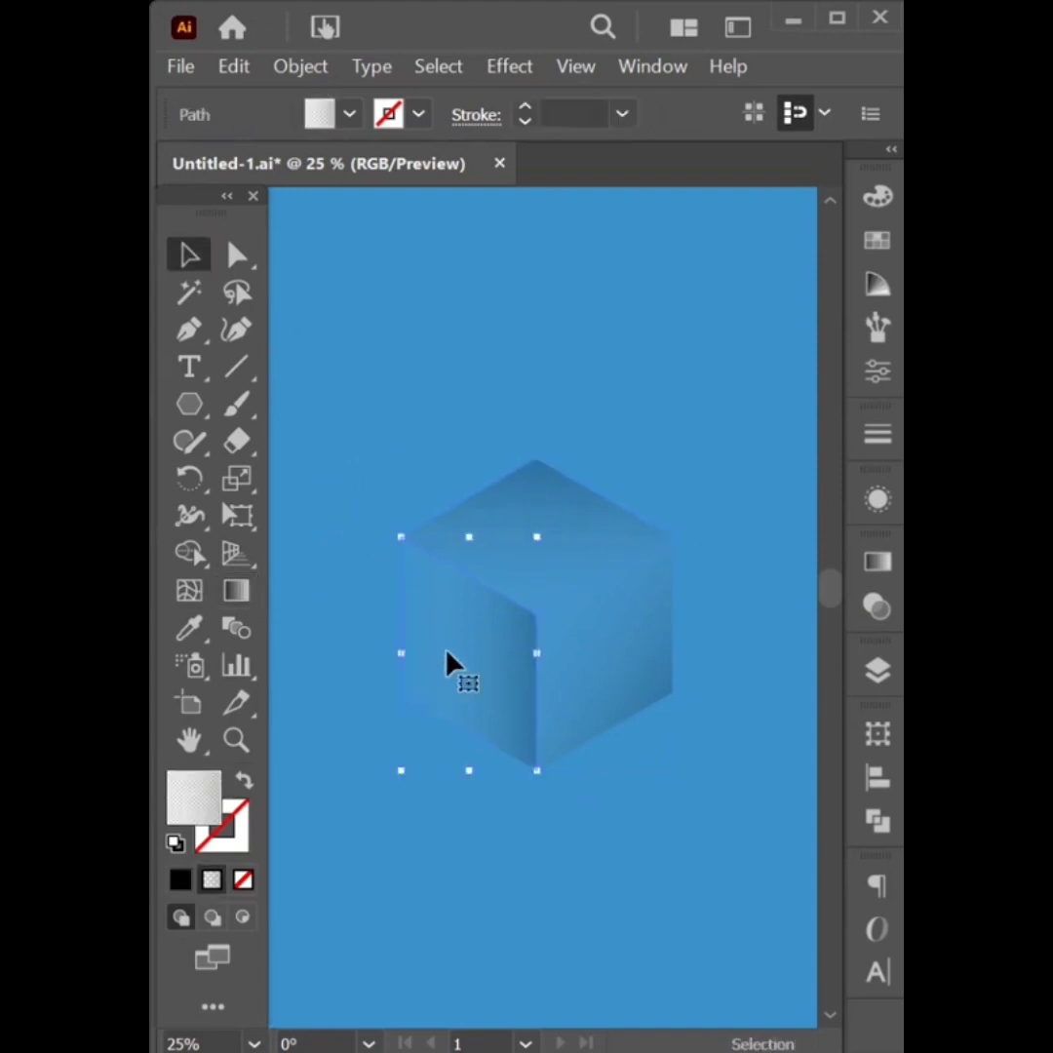
{"action": "key", "text": "g"}
{"action": "left_click", "coordinate": [536, 653]}
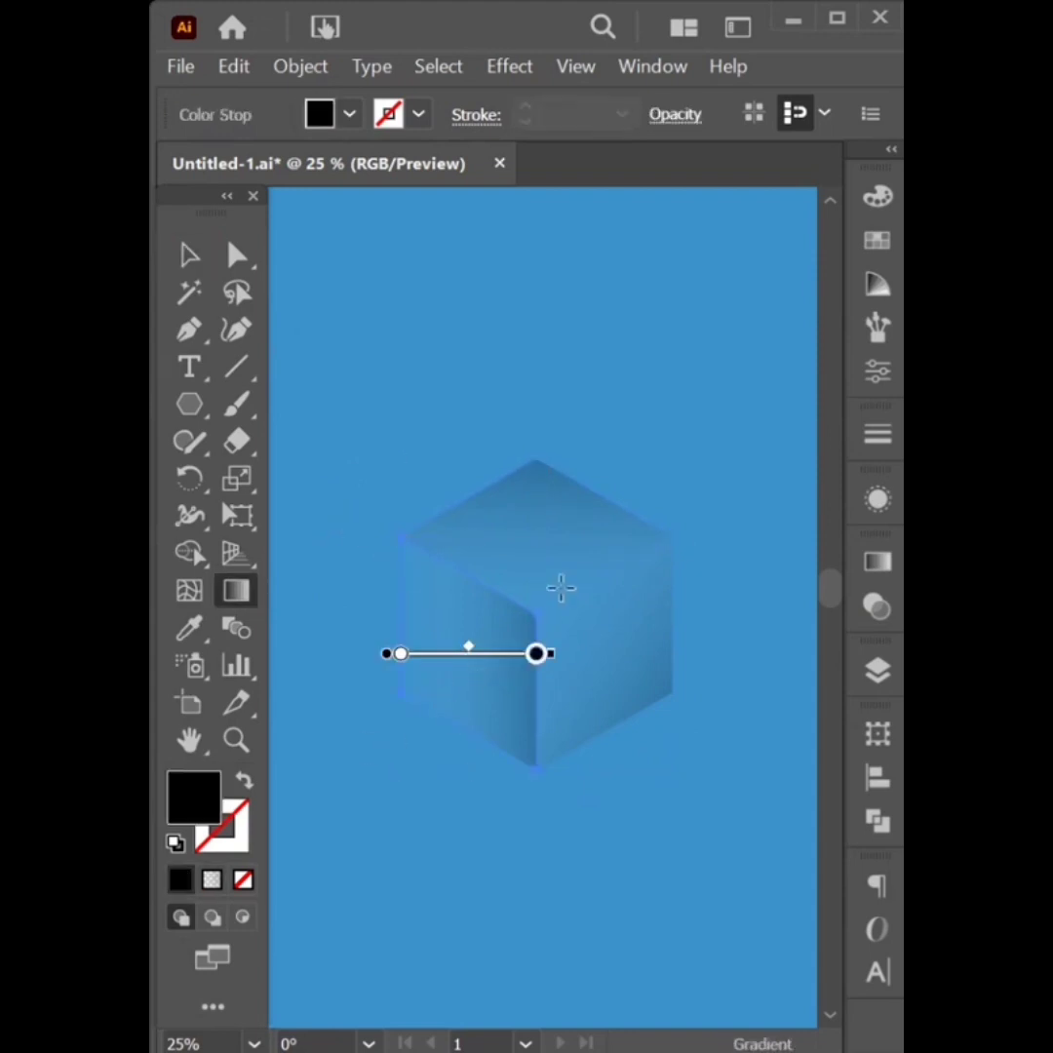
{"action": "mouse_move", "coordinate": [560, 594]}
{"action": "left_mouse_down"}
{"action": "mouse_move", "coordinate": [423, 680]}
{"action": "mouse_move", "coordinate": [415, 713]}
{"action": "mouse_move", "coordinate": [406, 699]}
{"action": "left_mouse_up"}
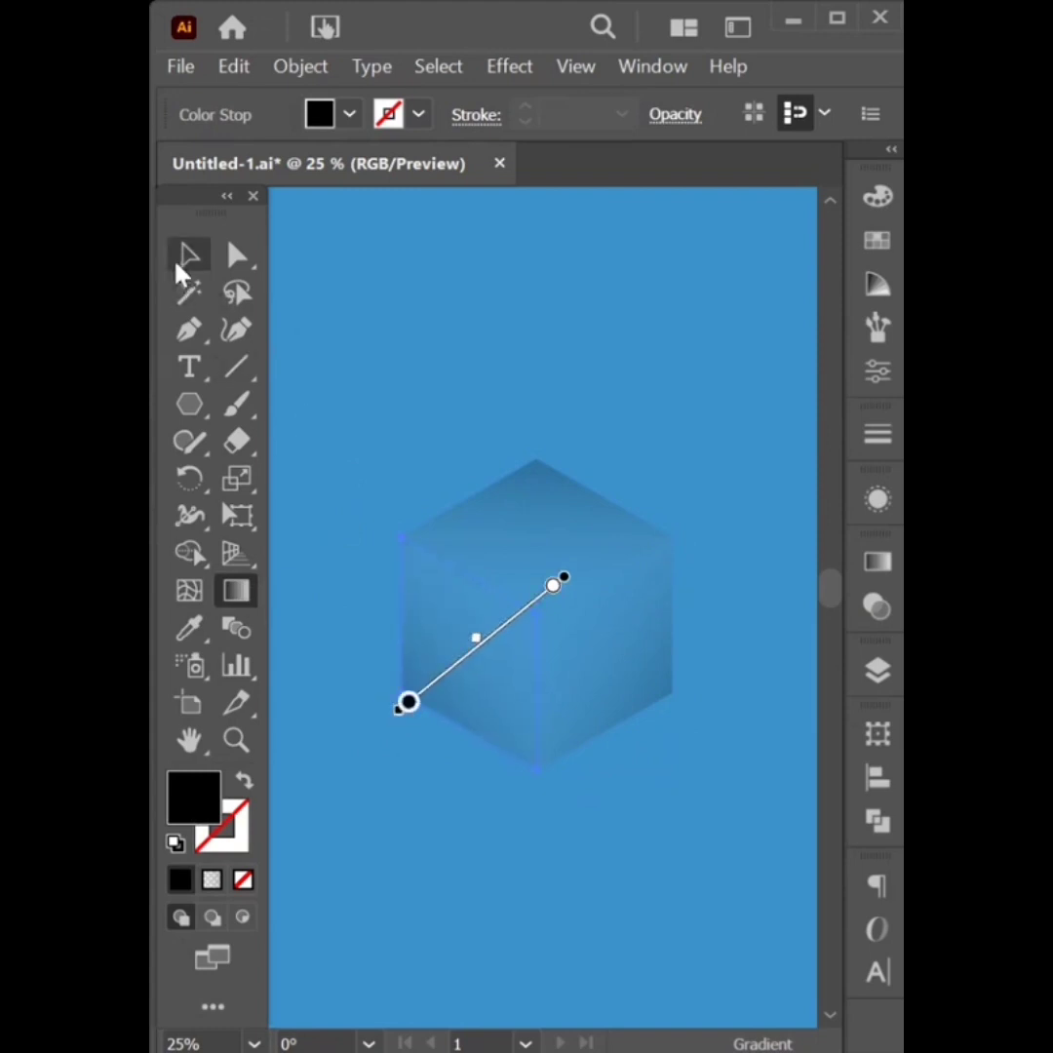
{"action": "left_click", "coordinate": [188, 255]}
{"action": "left_click", "coordinate": [466, 359]}
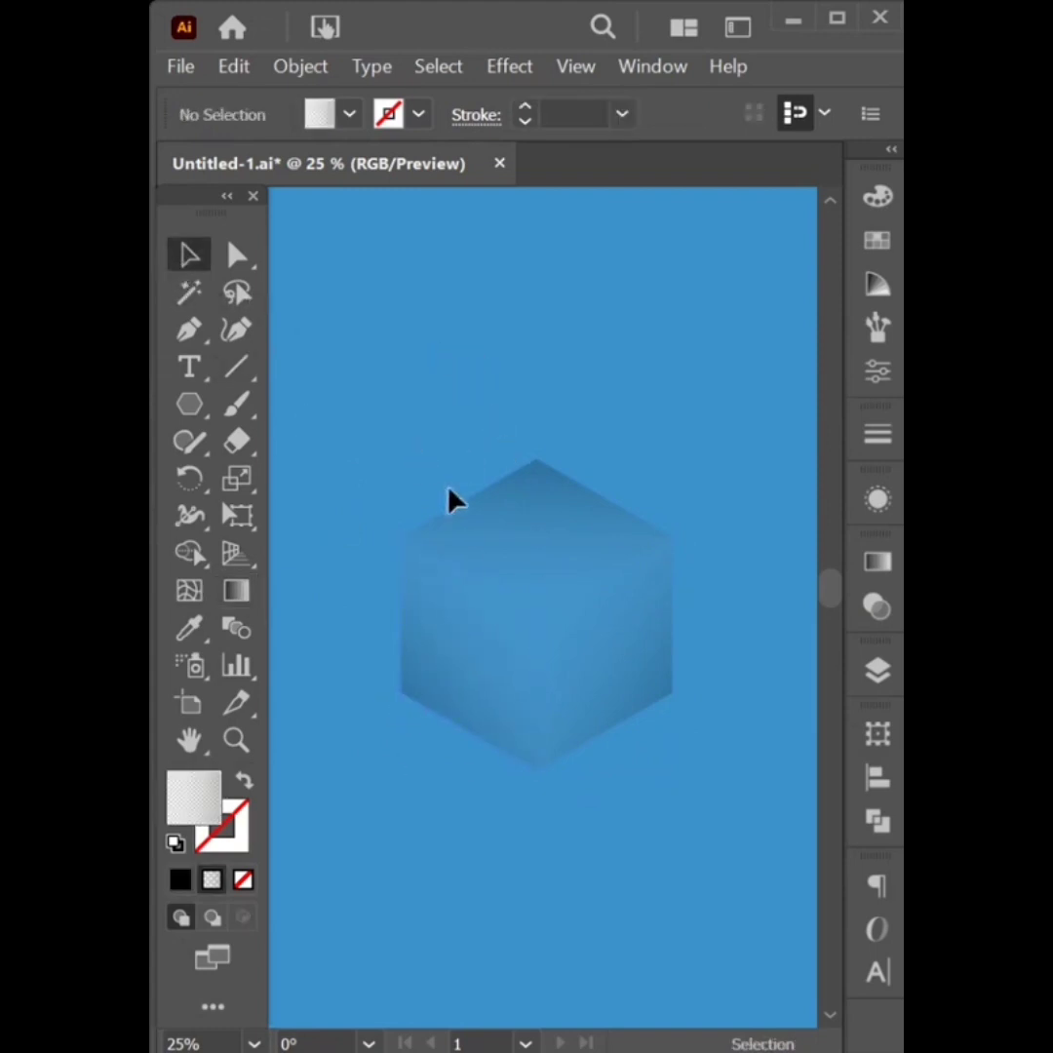
{"action": "key", "text": "ctrl+a"}
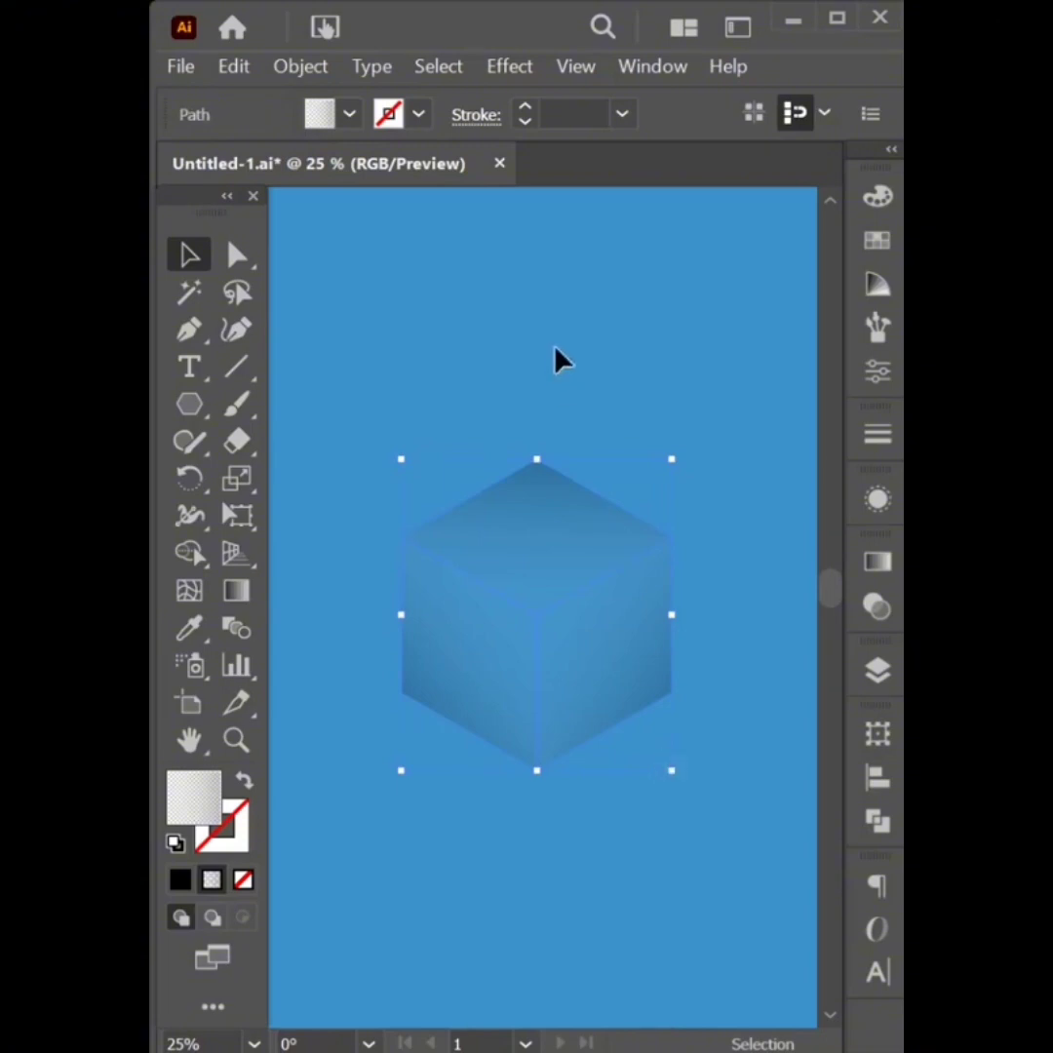
Add a white Screen inner glow from the edges, 40% opacity, 50 px, to the top face
{"action": "left_click", "coordinate": [568, 470]}
{"action": "left_click", "coordinate": [559, 505]}
{"action": "left_click", "coordinate": [512, 68]}
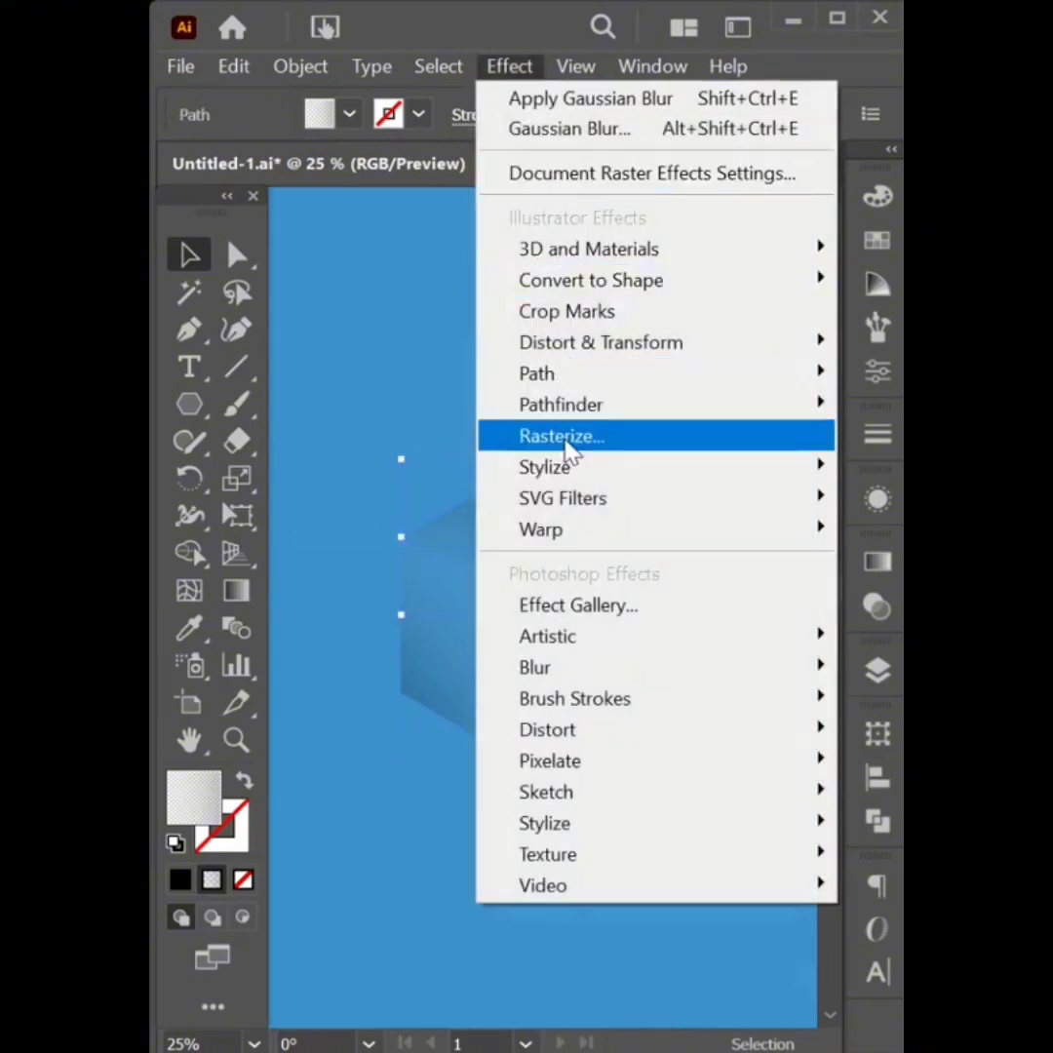
{"action": "mouse_move", "coordinate": [804, 468]}
{"action": "left_click", "coordinate": [885, 536]}
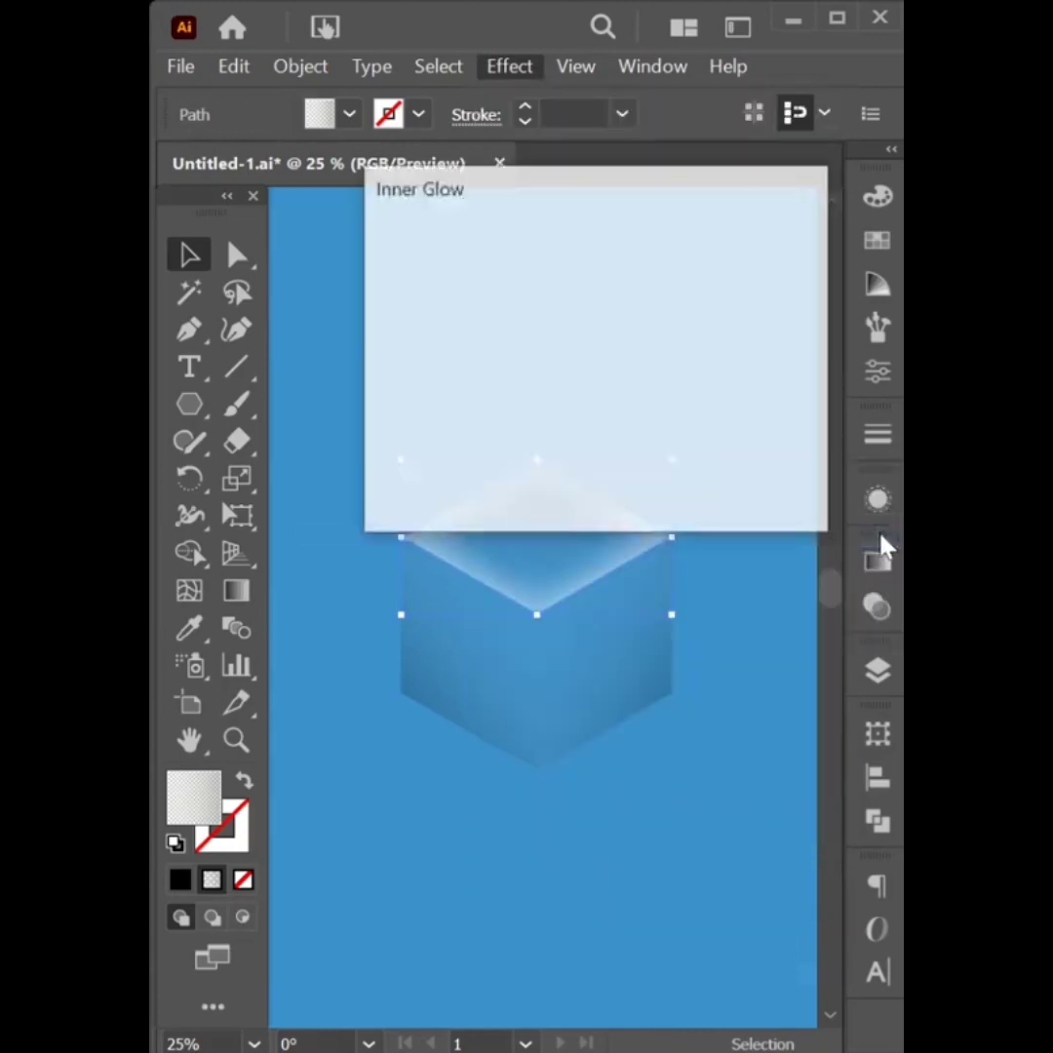
{"action": "left_click", "coordinate": [607, 262]}
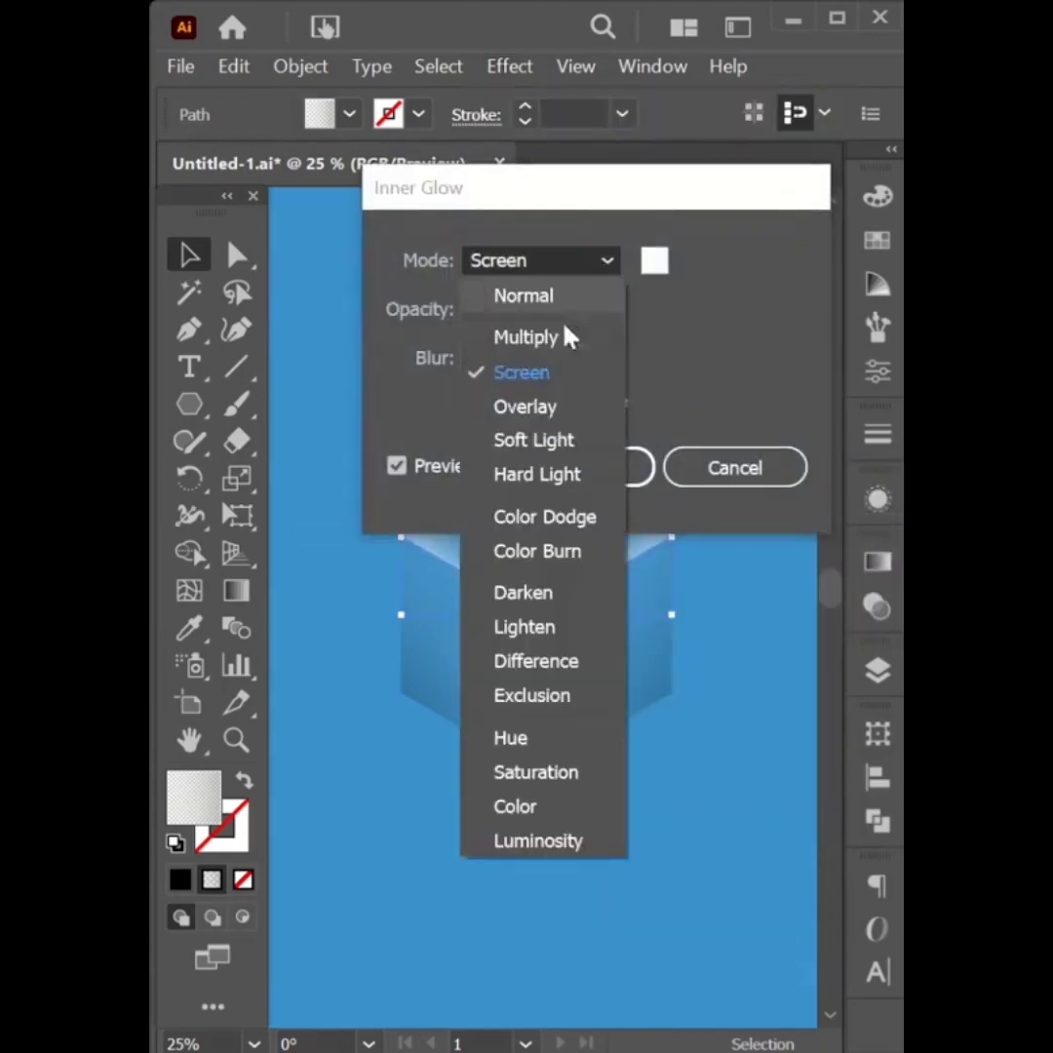
{"action": "left_click", "coordinate": [486, 380]}
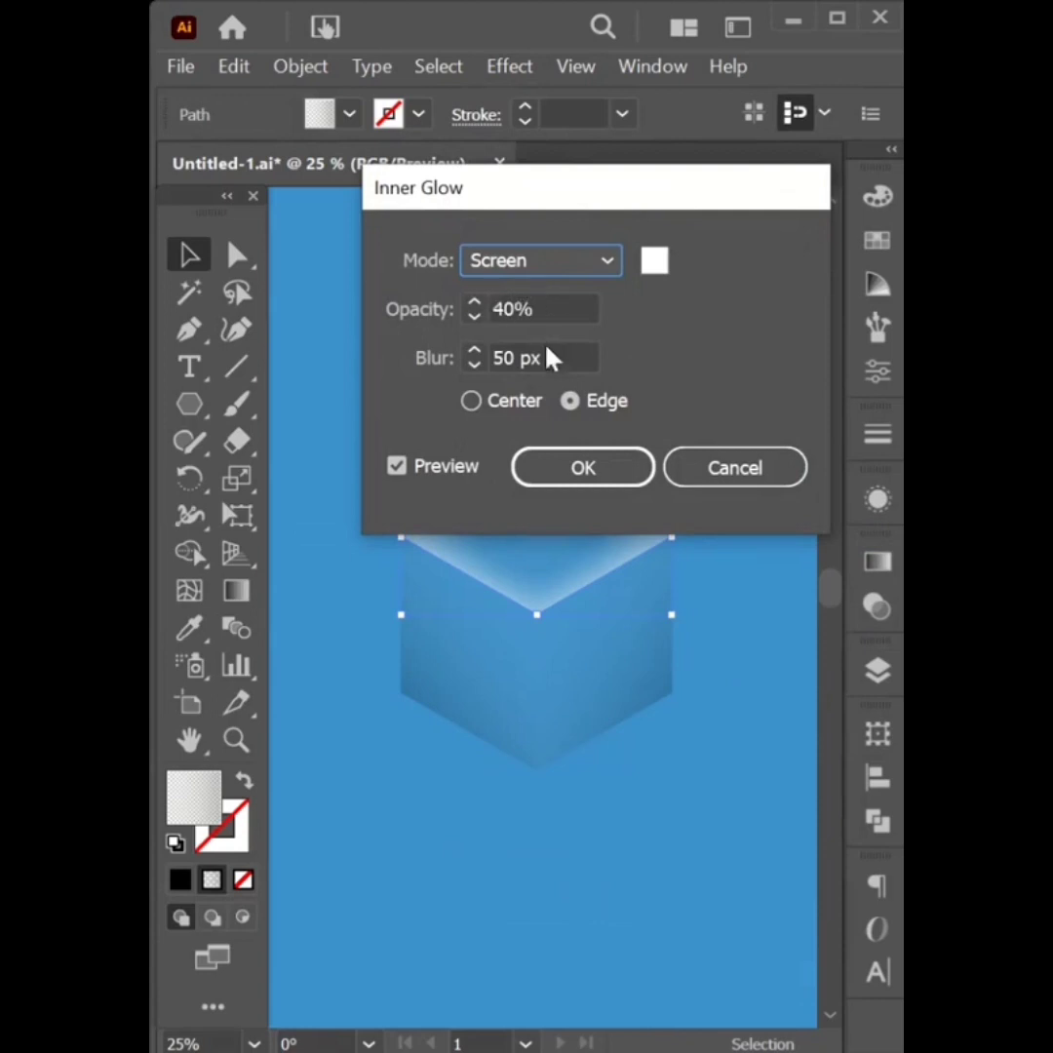
{"action": "left_click", "coordinate": [570, 401]}
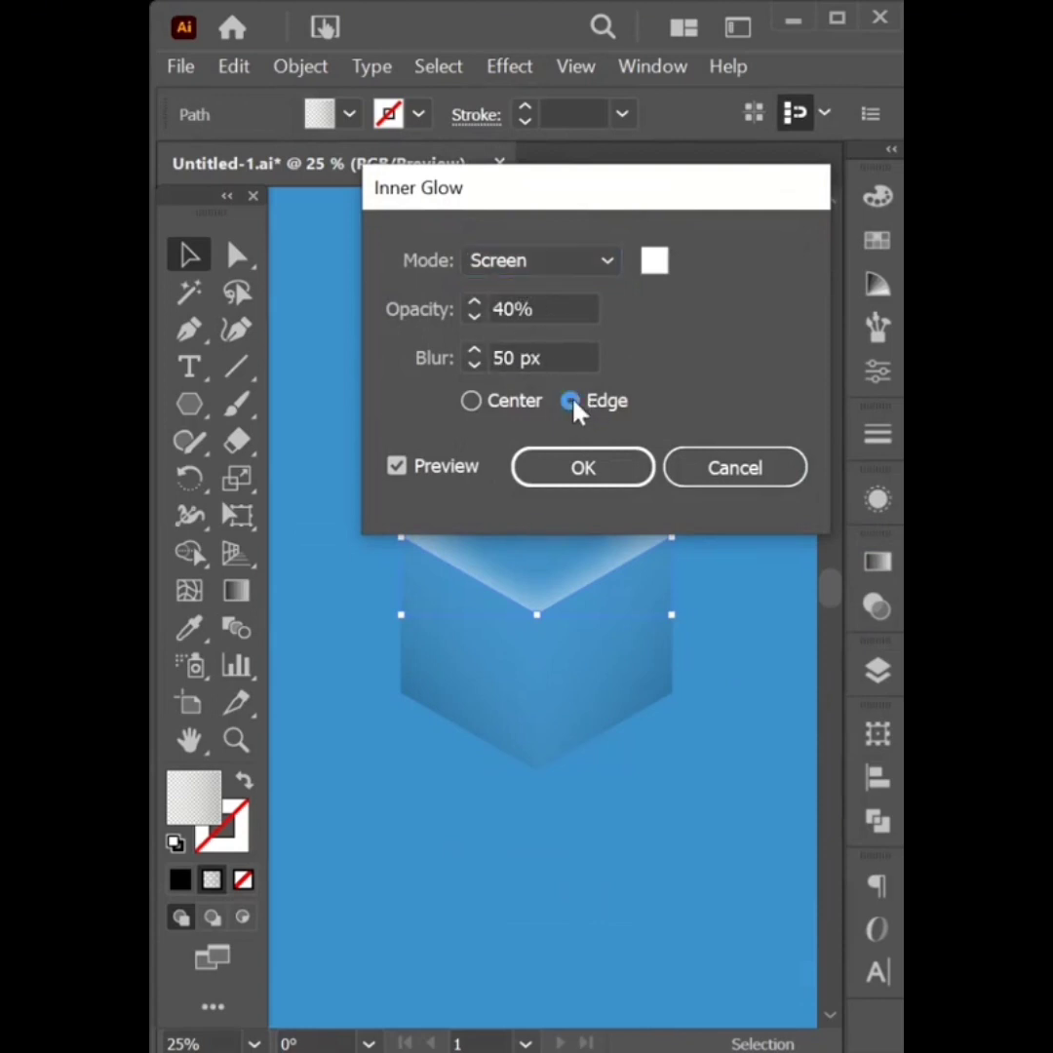
{"action": "left_click", "coordinate": [576, 482]}
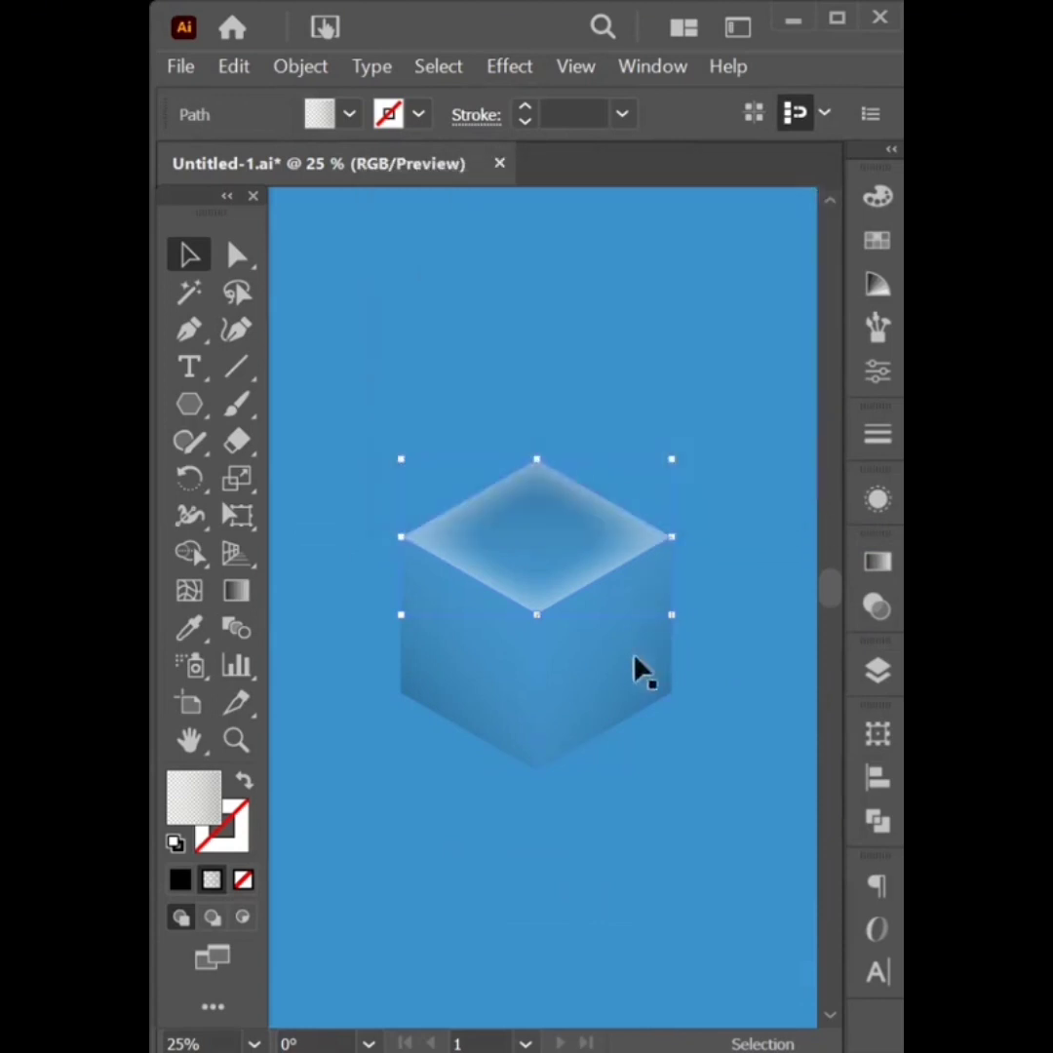
Apply the same Inner Glow settings to the right and left cube faces
{"action": "left_click", "coordinate": [601, 694]}
{"action": "left_click", "coordinate": [510, 66]}
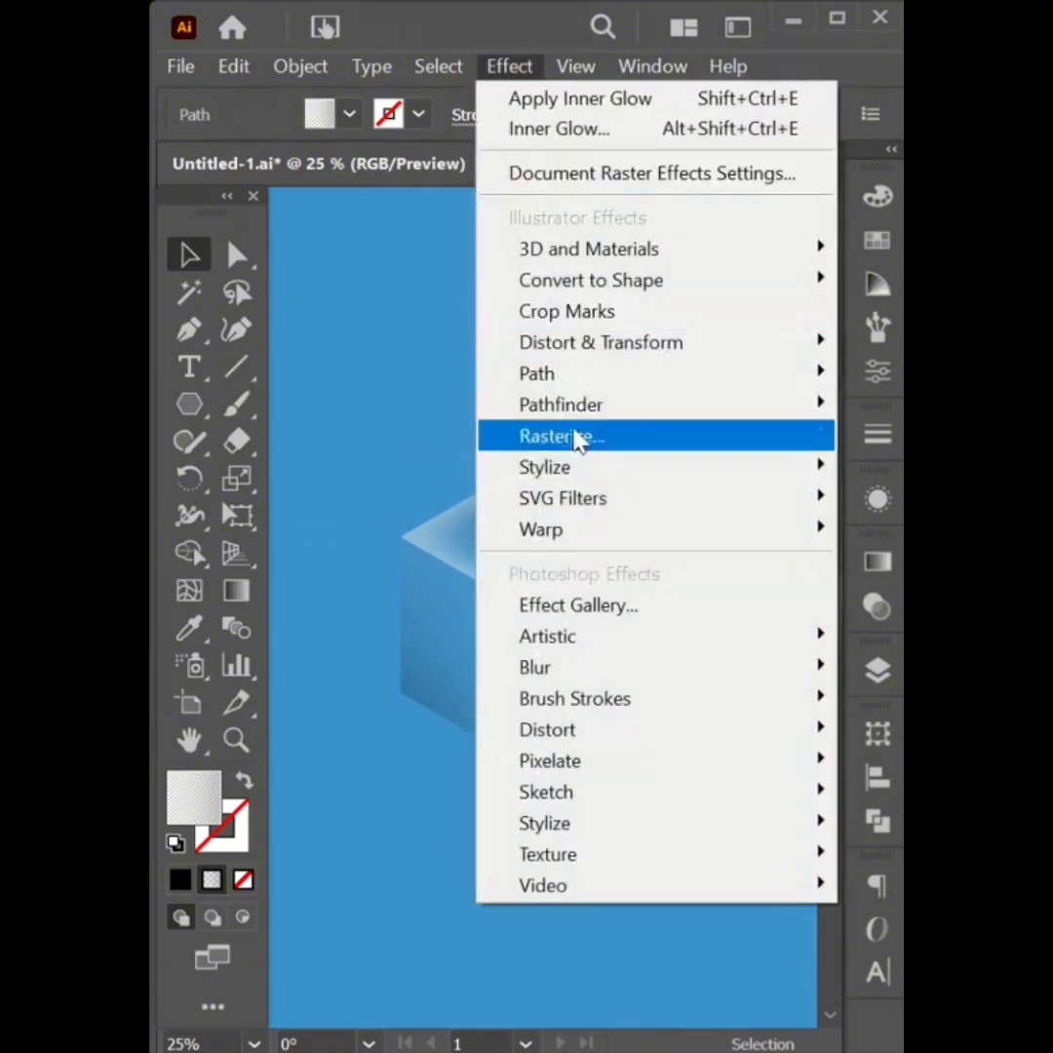
{"action": "mouse_move", "coordinate": [571, 471]}
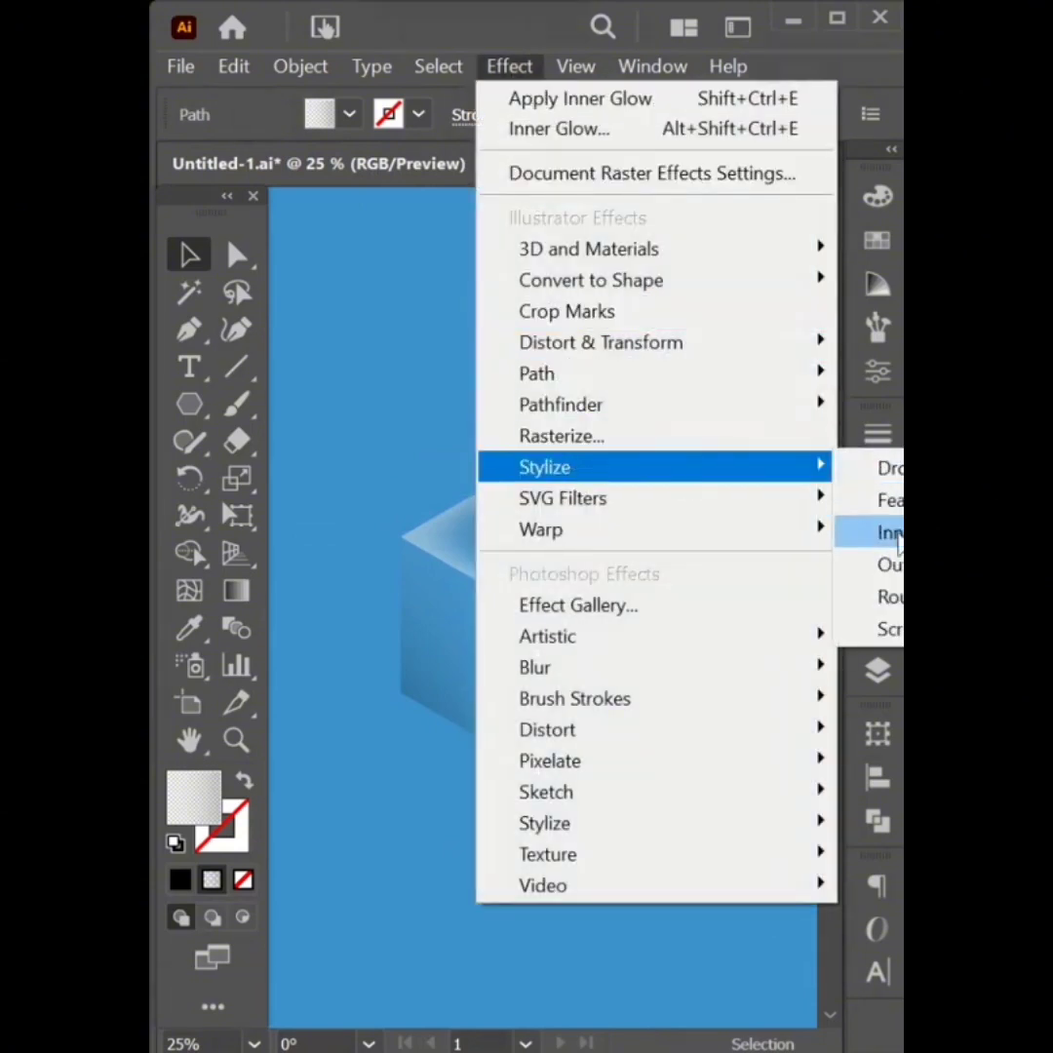
{"action": "left_click", "coordinate": [894, 534]}
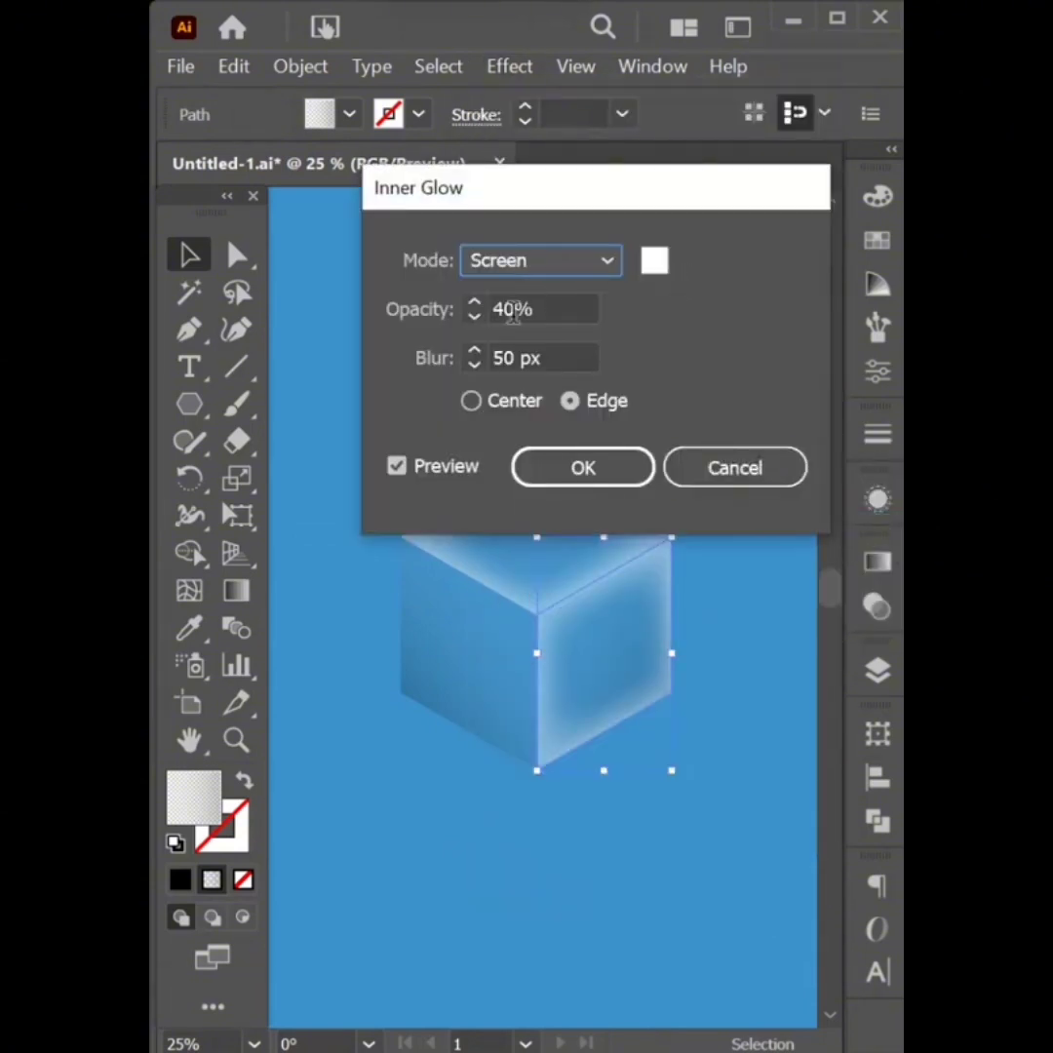
{"action": "left_click", "coordinate": [583, 469]}
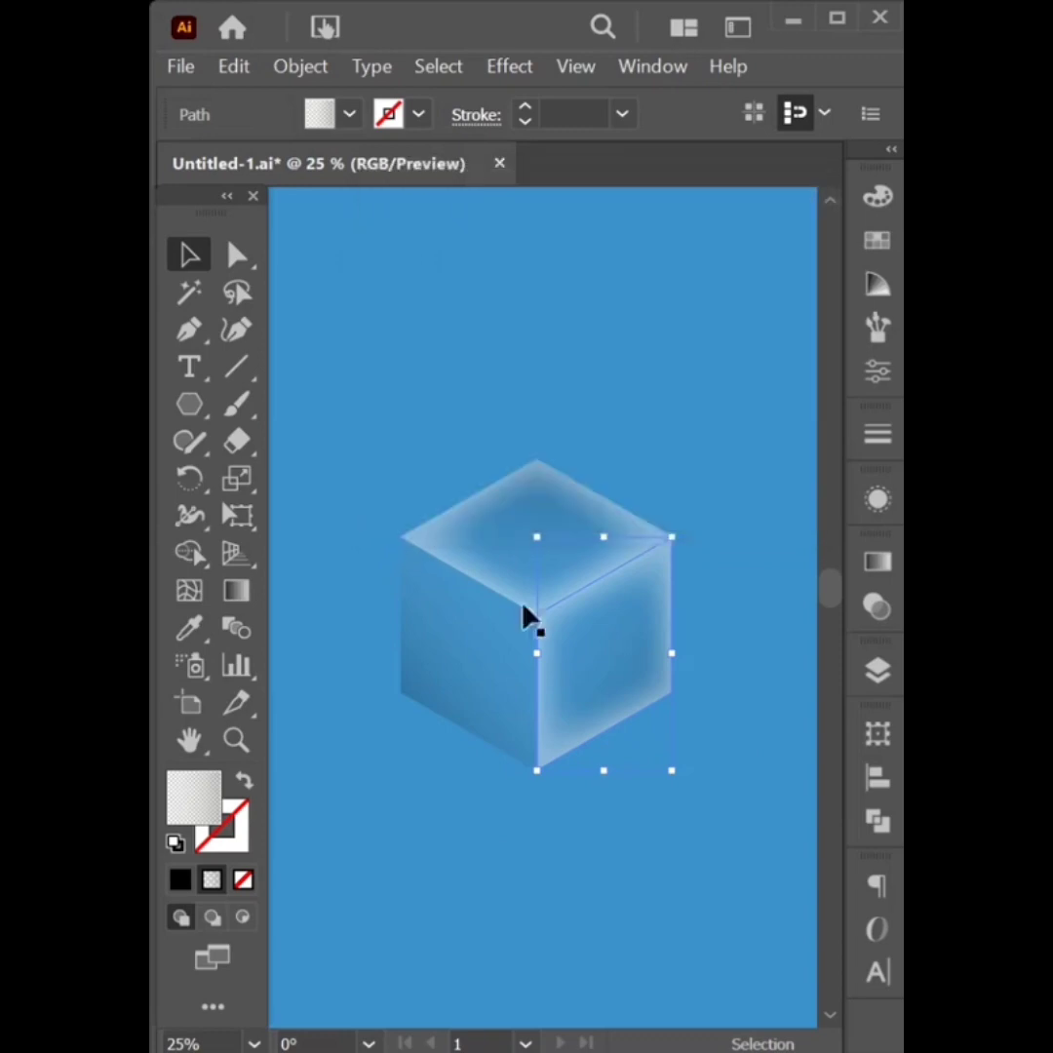
{"action": "left_click", "coordinate": [458, 675]}
{"action": "left_click", "coordinate": [521, 64]}
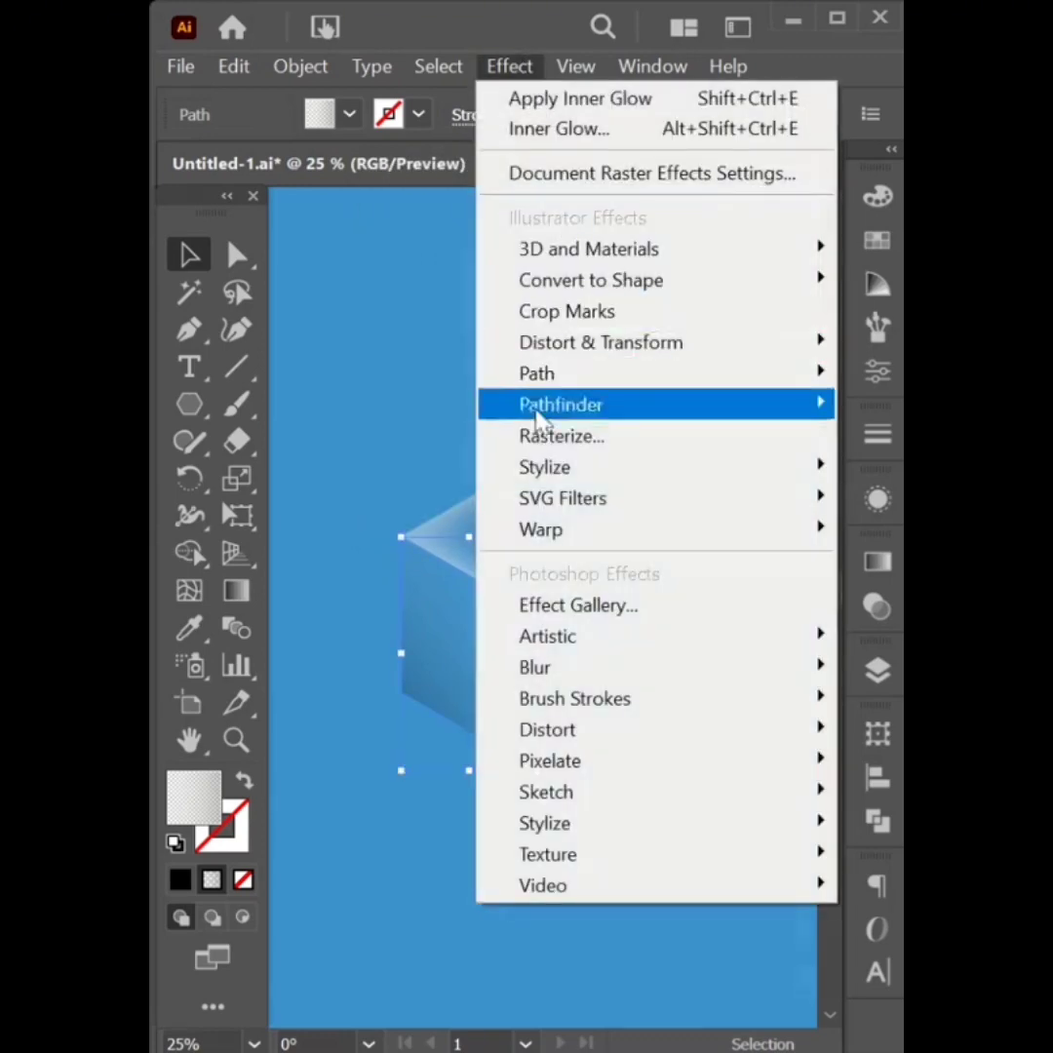
{"action": "mouse_move", "coordinate": [766, 468]}
{"action": "left_click", "coordinate": [889, 533]}
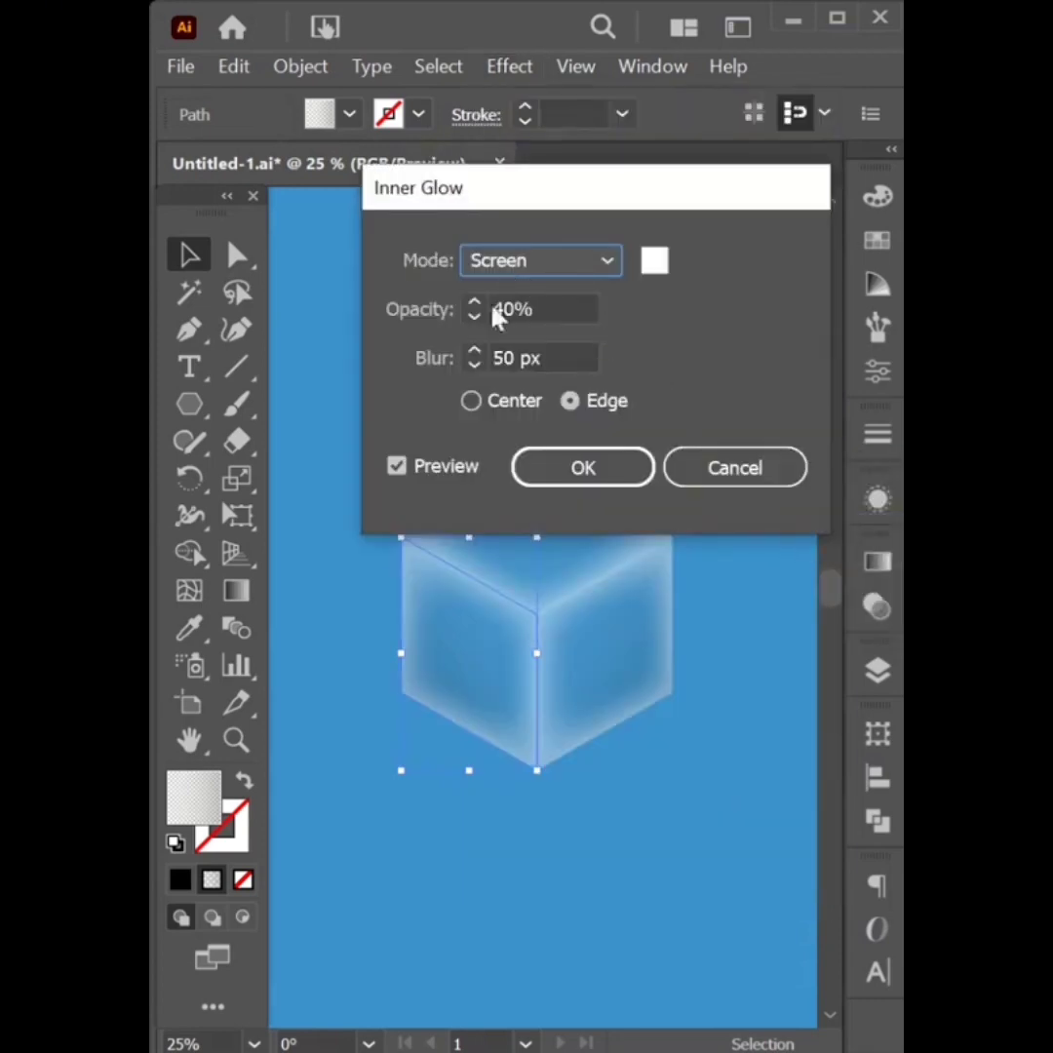
{"action": "left_click", "coordinate": [581, 469]}
{"action": "left_click", "coordinate": [616, 431]}
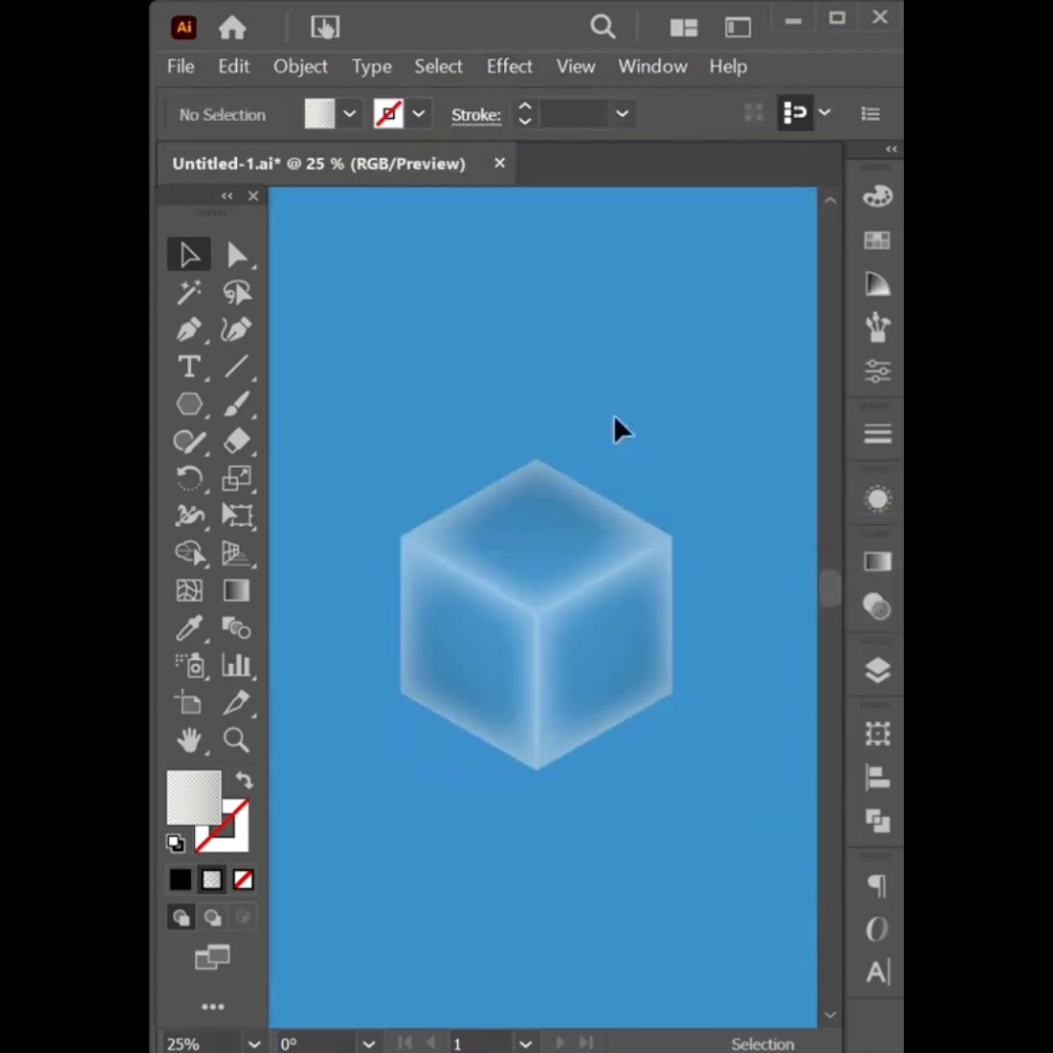
Add another Inner Glow to the cube as a new effect
{"action": "left_click", "coordinate": [583, 536]}
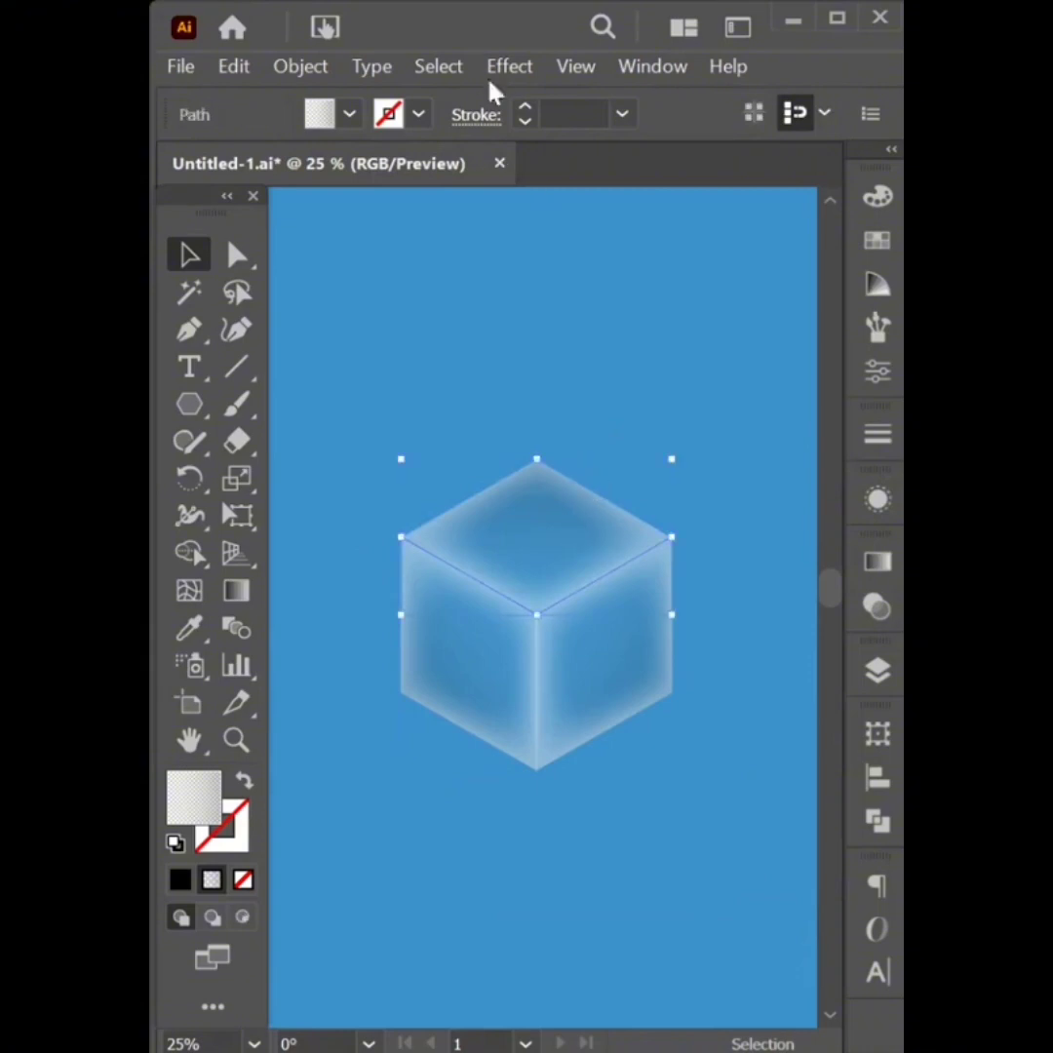
{"action": "left_click", "coordinate": [509, 66]}
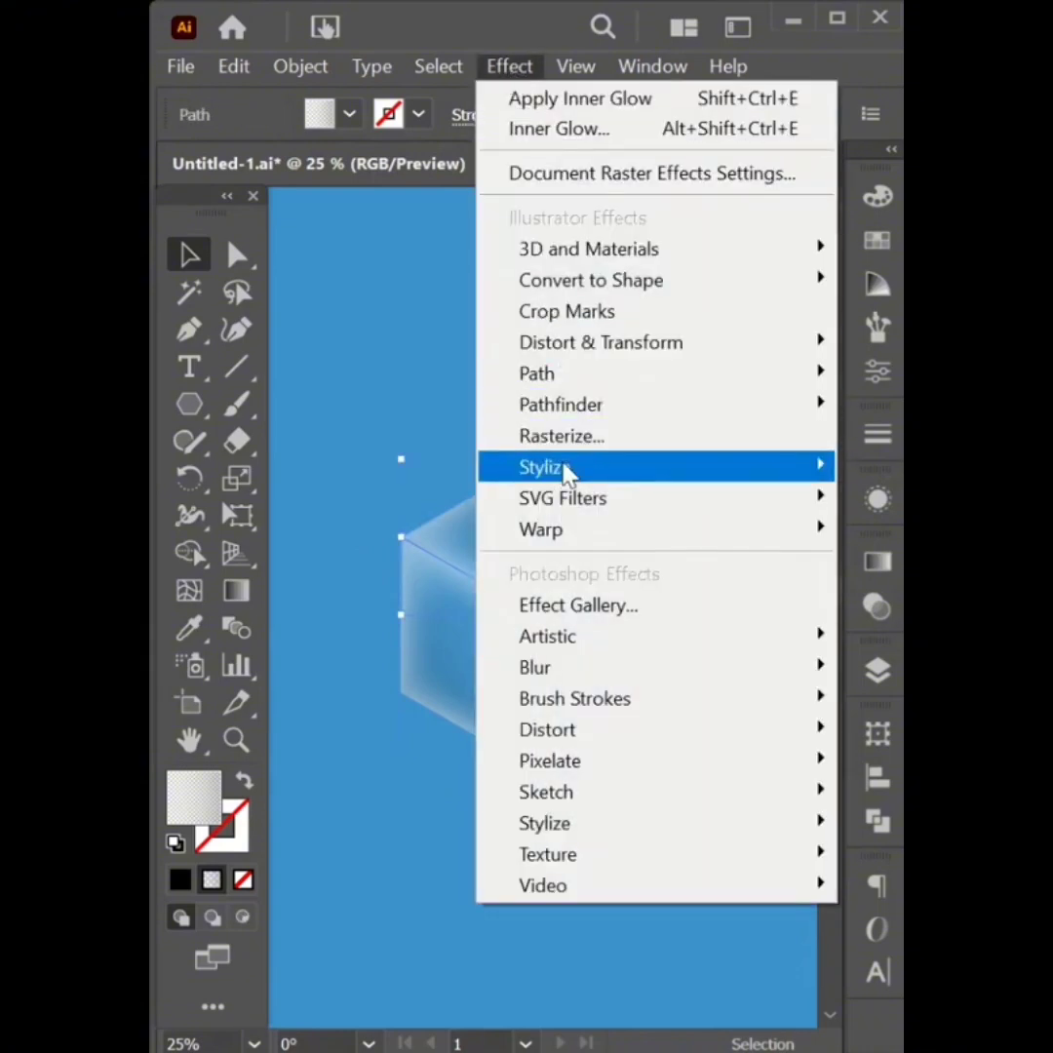
{"action": "mouse_move", "coordinate": [696, 464]}
{"action": "left_click", "coordinate": [857, 533]}
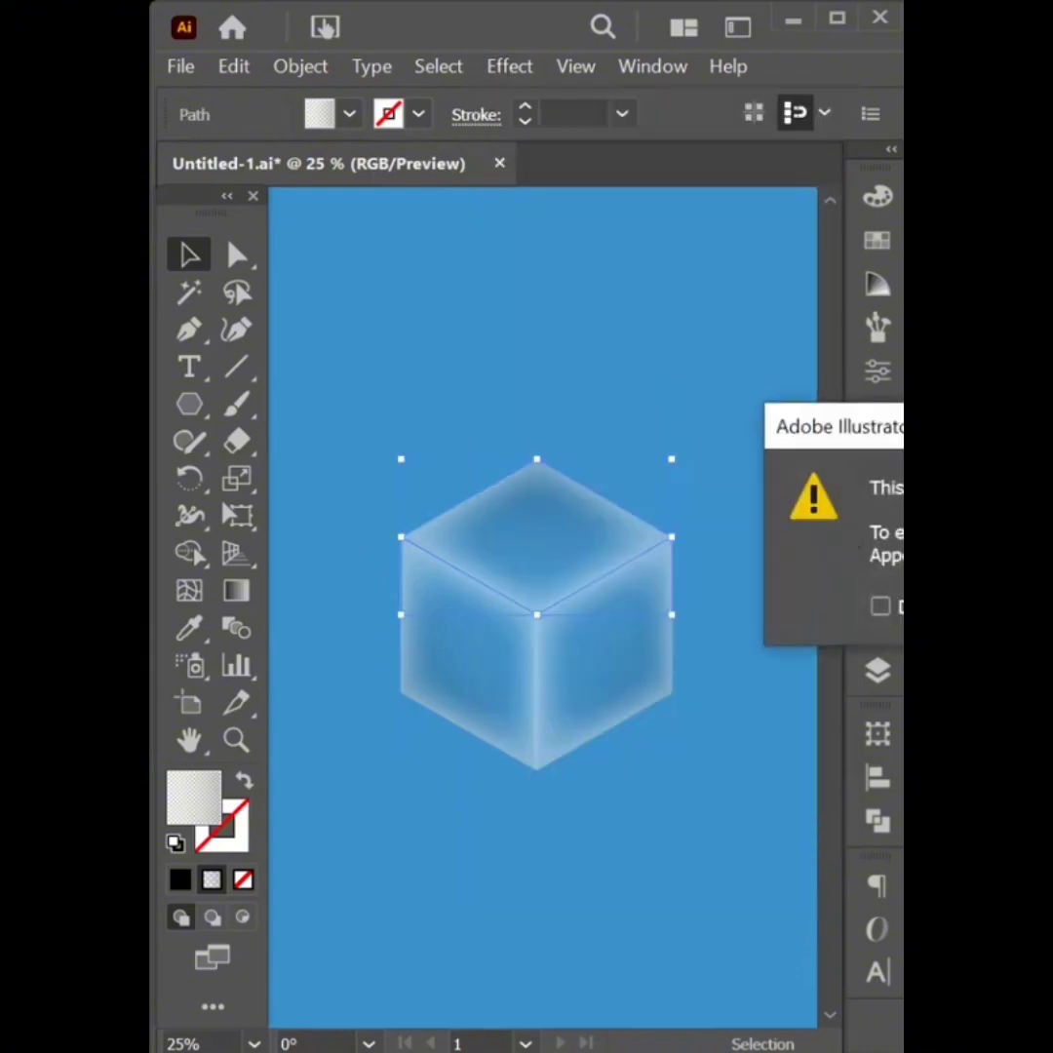
{"action": "left_click", "coordinate": [674, 433]}
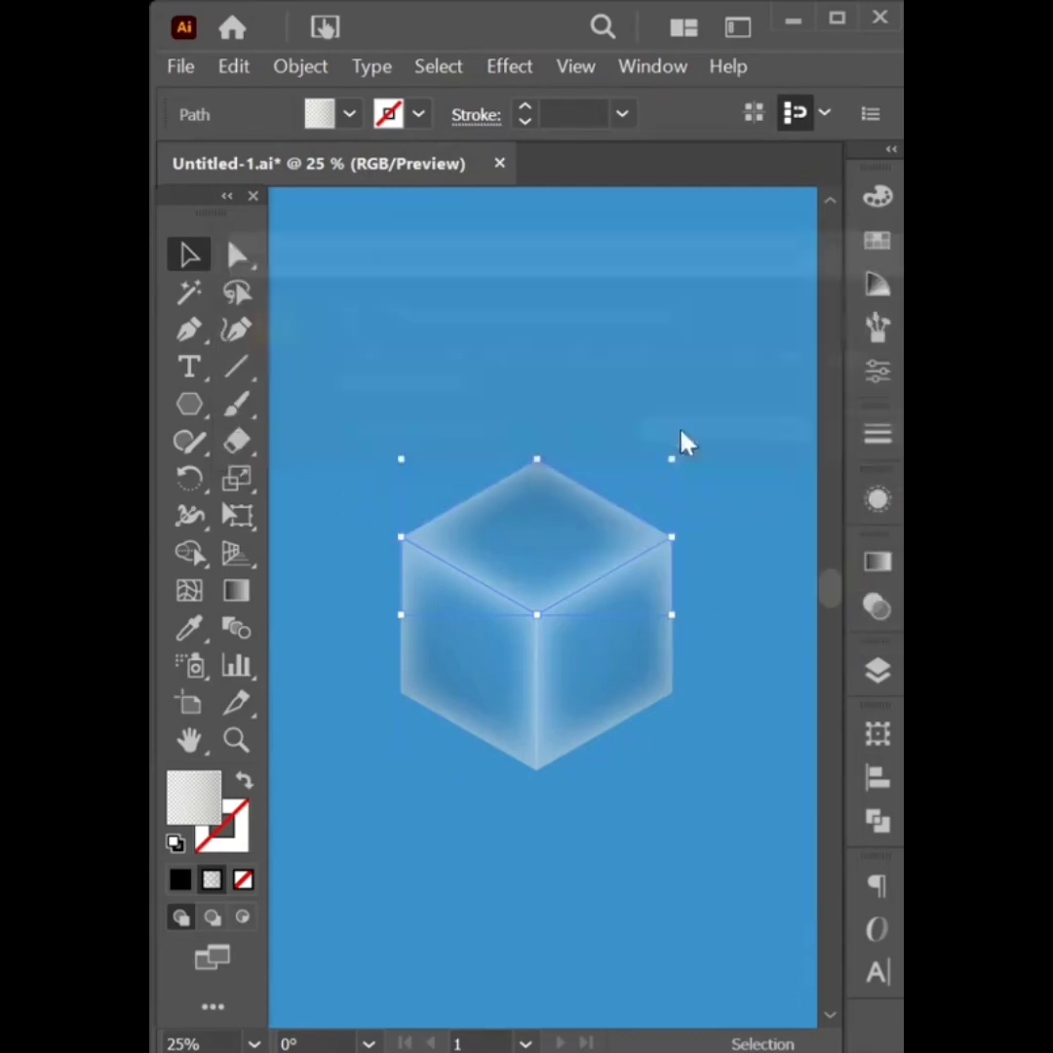
{"action": "left_click", "coordinate": [593, 466]}
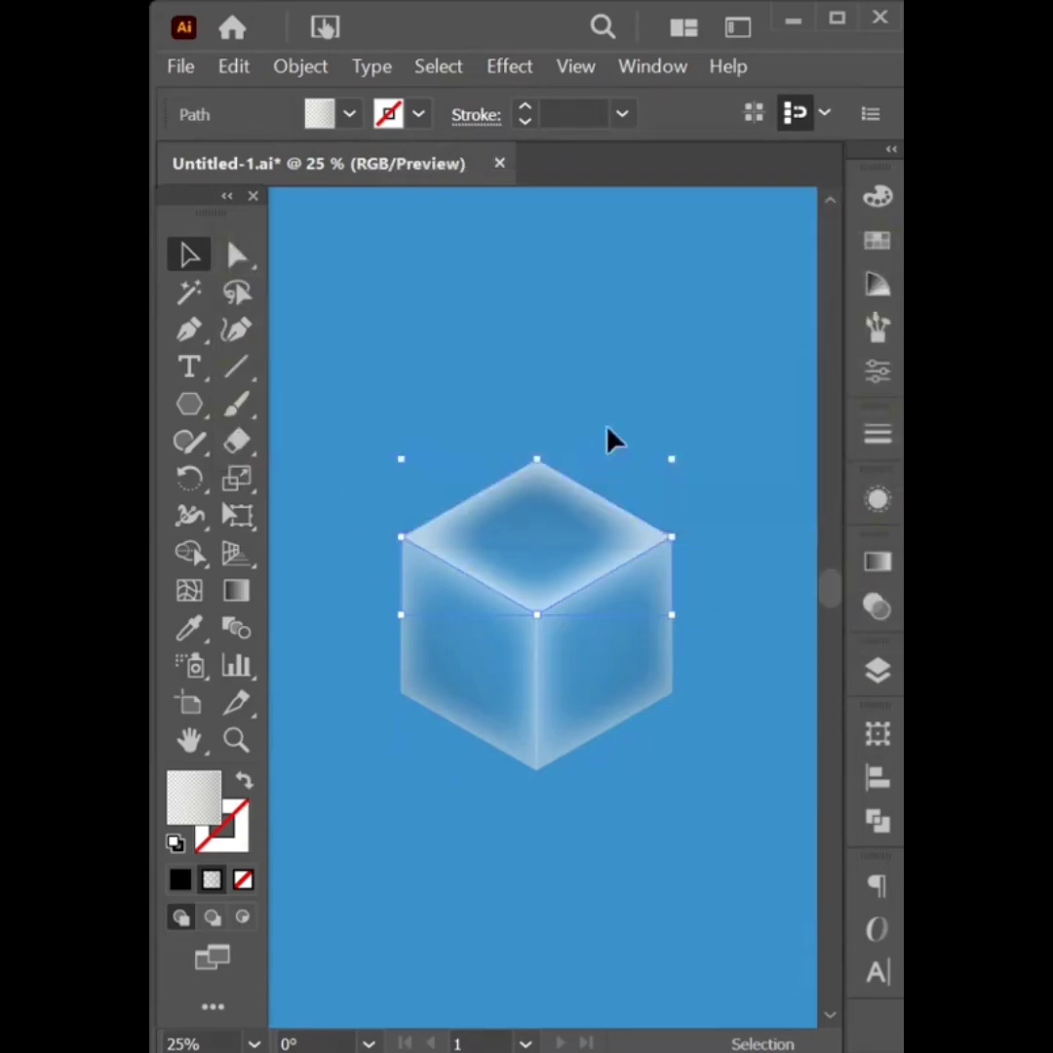
{"action": "left_click", "coordinate": [526, 451]}
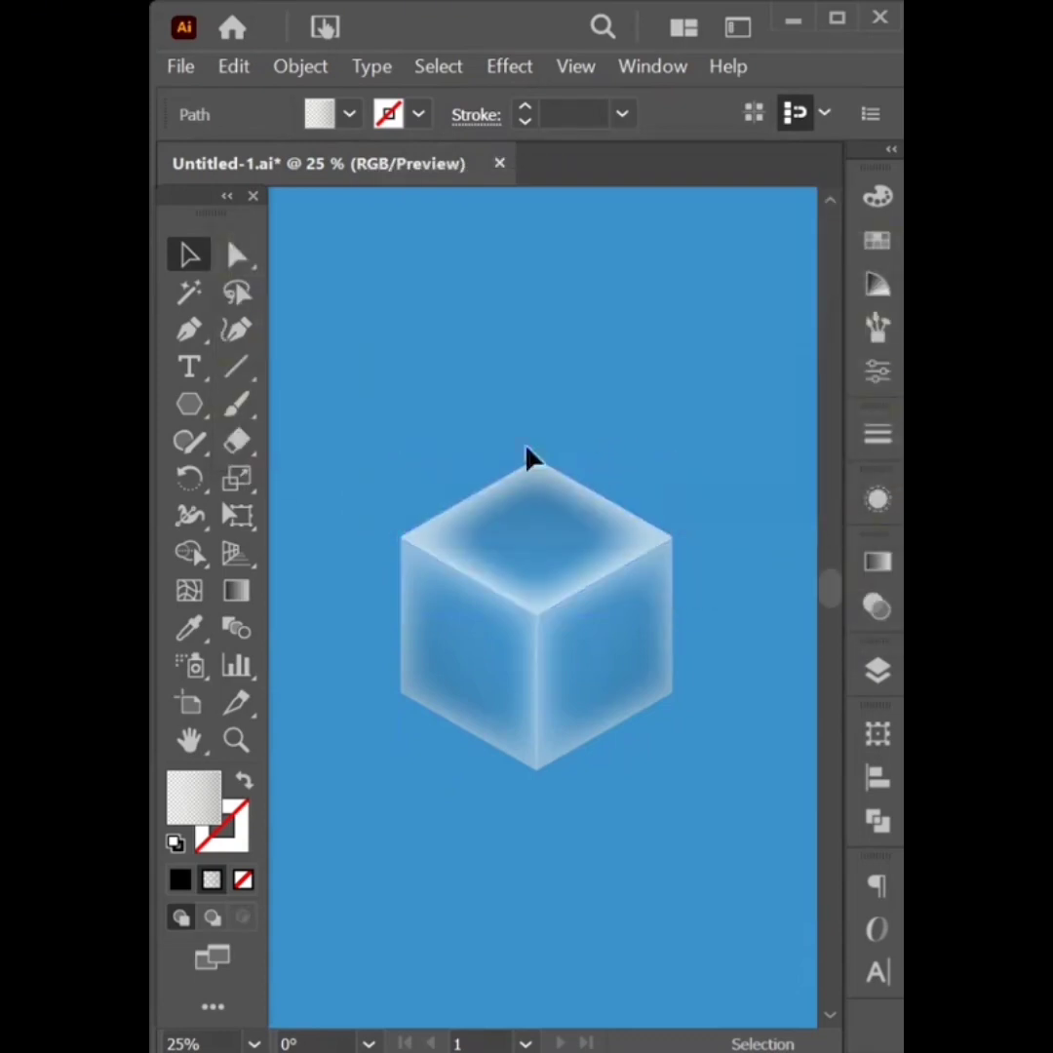
Group the three cube faces and move the cube up toward the artboard top
{"action": "left_click", "coordinate": [648, 694]}
{"action": "right_click", "coordinate": [514, 616]}
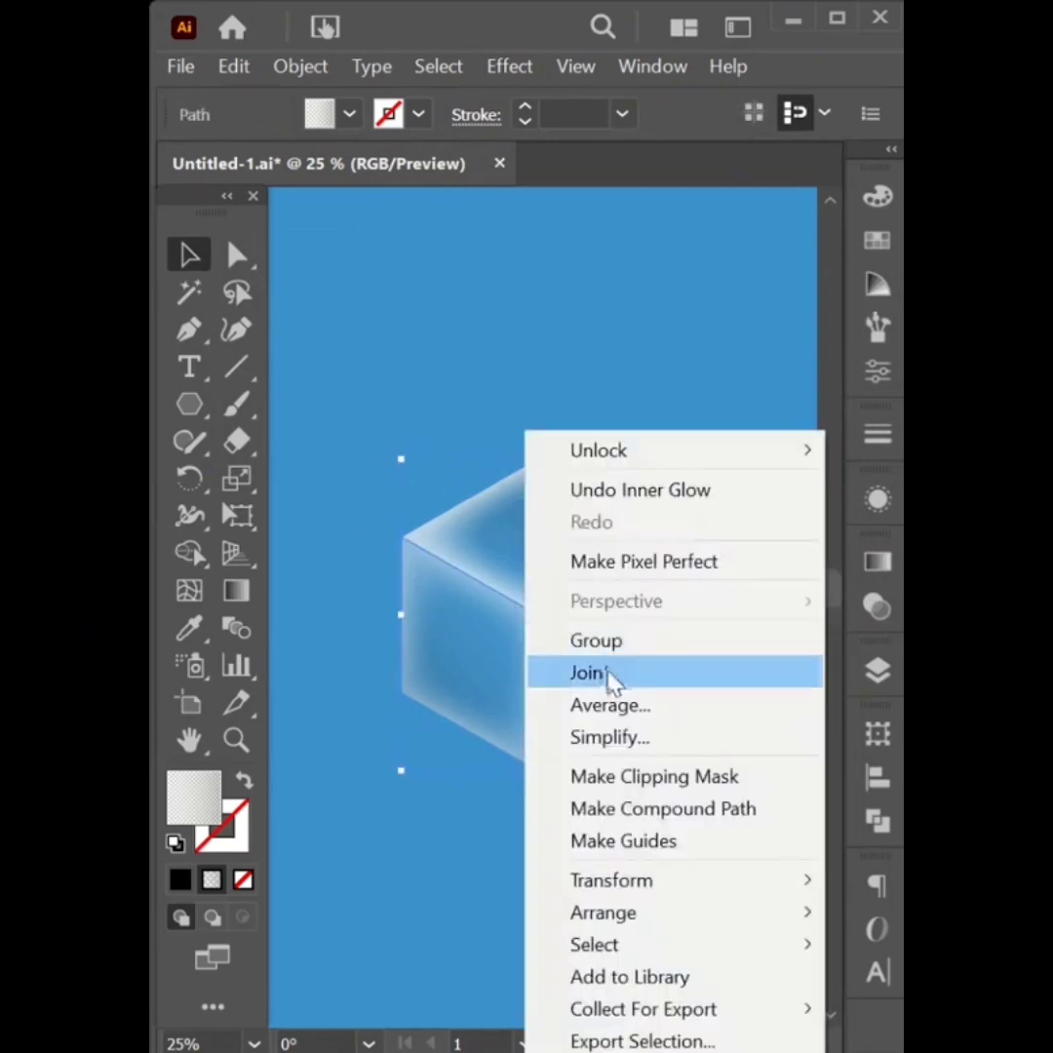
{"action": "left_click", "coordinate": [603, 646]}
{"action": "left_click_drag", "start_coordinate": [540, 627], "coordinate": [531, 392]}
{"action": "left_click", "coordinate": [347, 616]}
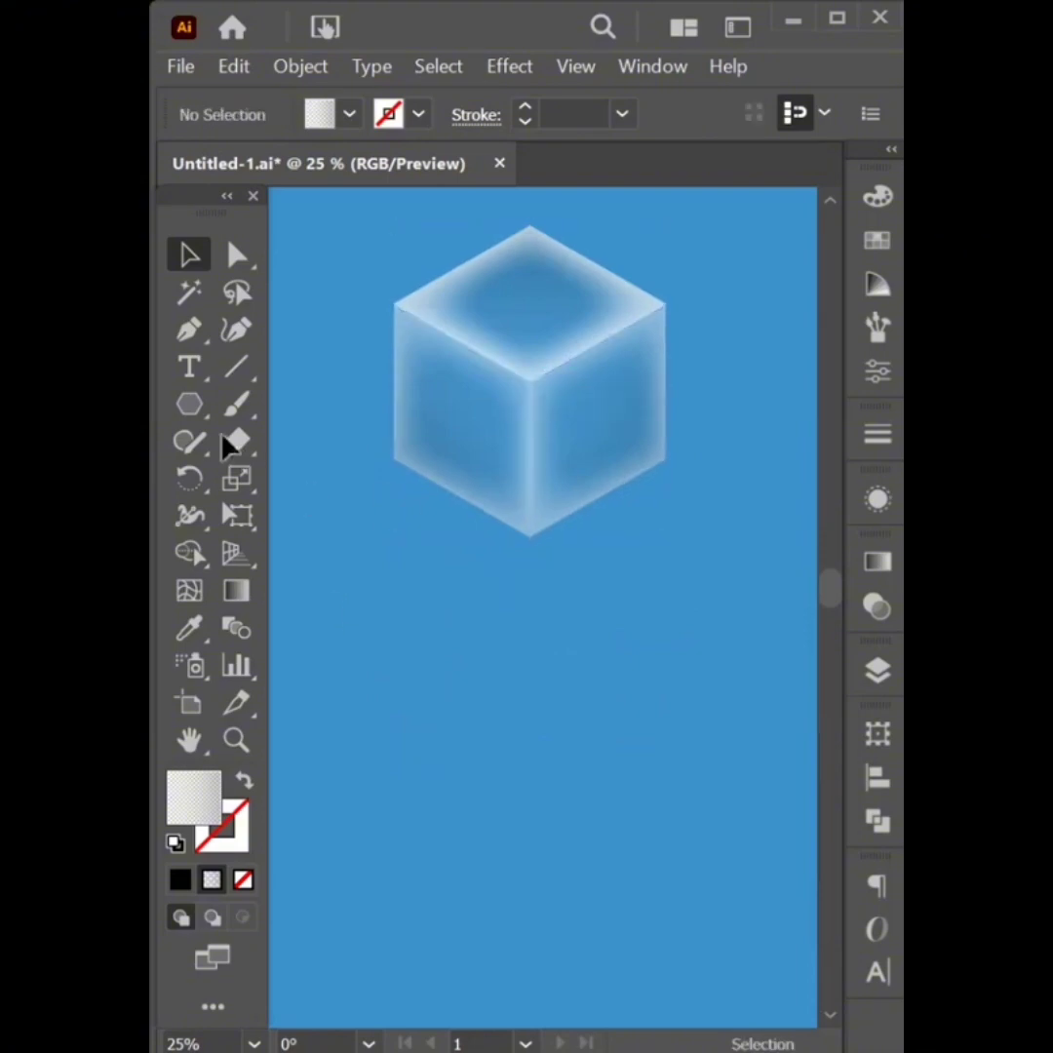
Draw a circle below the cube with the Ellipse tool
{"action": "left_click", "coordinate": [191, 405]}
{"action": "left_click", "coordinate": [336, 484]}
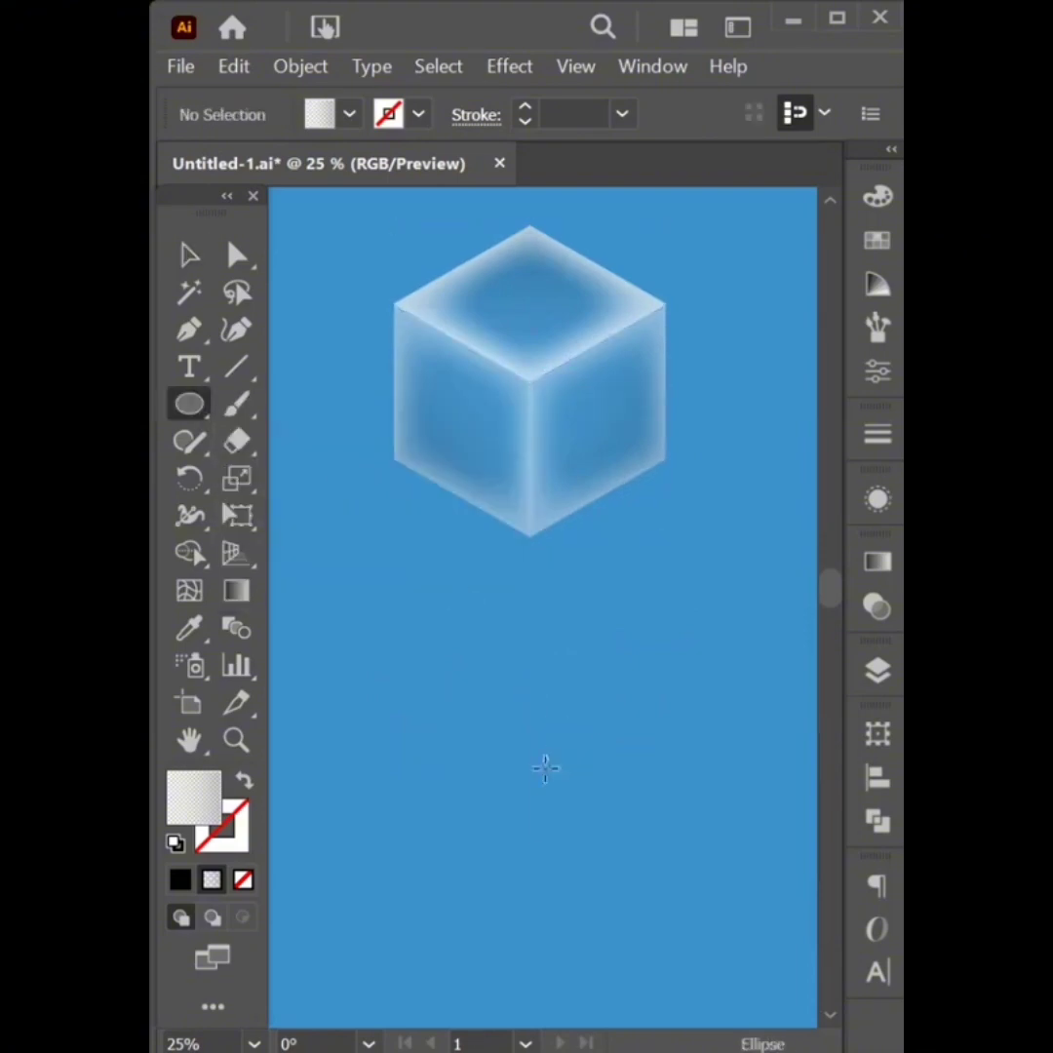
{"action": "mouse_move", "coordinate": [532, 737]}
{"action": "left_mouse_down"}
{"action": "mouse_move", "coordinate": [599, 839]}
{"action": "mouse_move", "coordinate": [581, 813]}
{"action": "left_mouse_up"}
{"action": "left_click", "coordinate": [188, 269]}
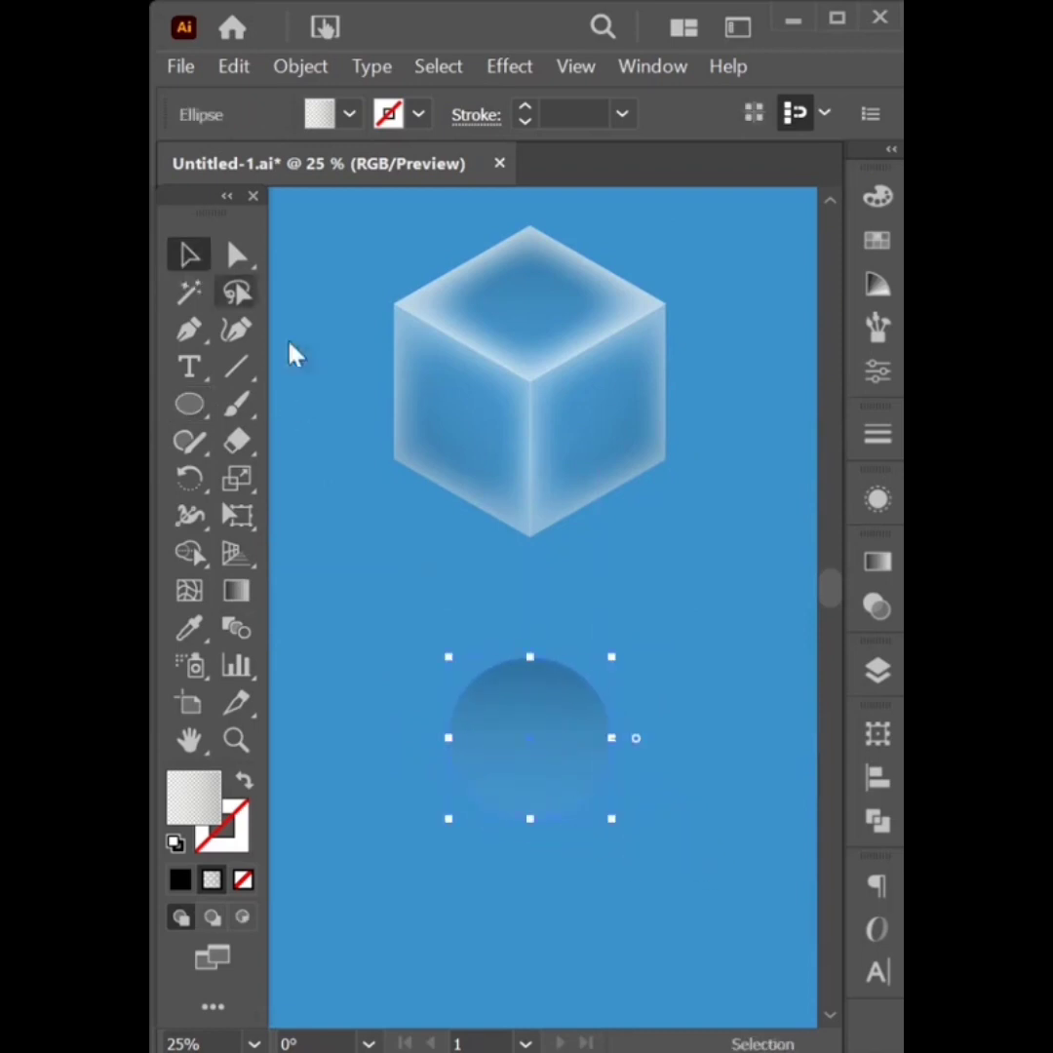
Change the circle's fill to a Freeform Gradient
{"action": "left_click", "coordinate": [874, 566]}
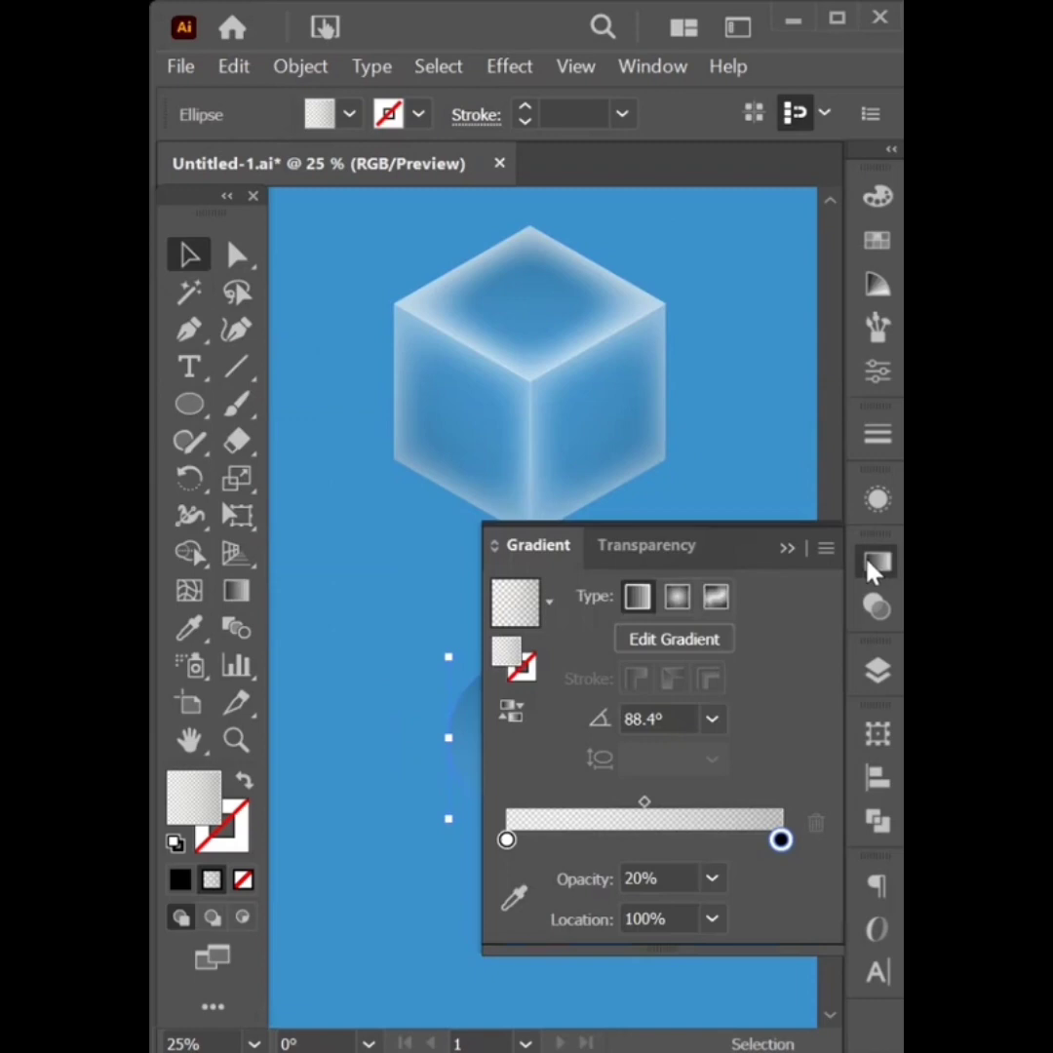
{"action": "left_click", "coordinate": [717, 599]}
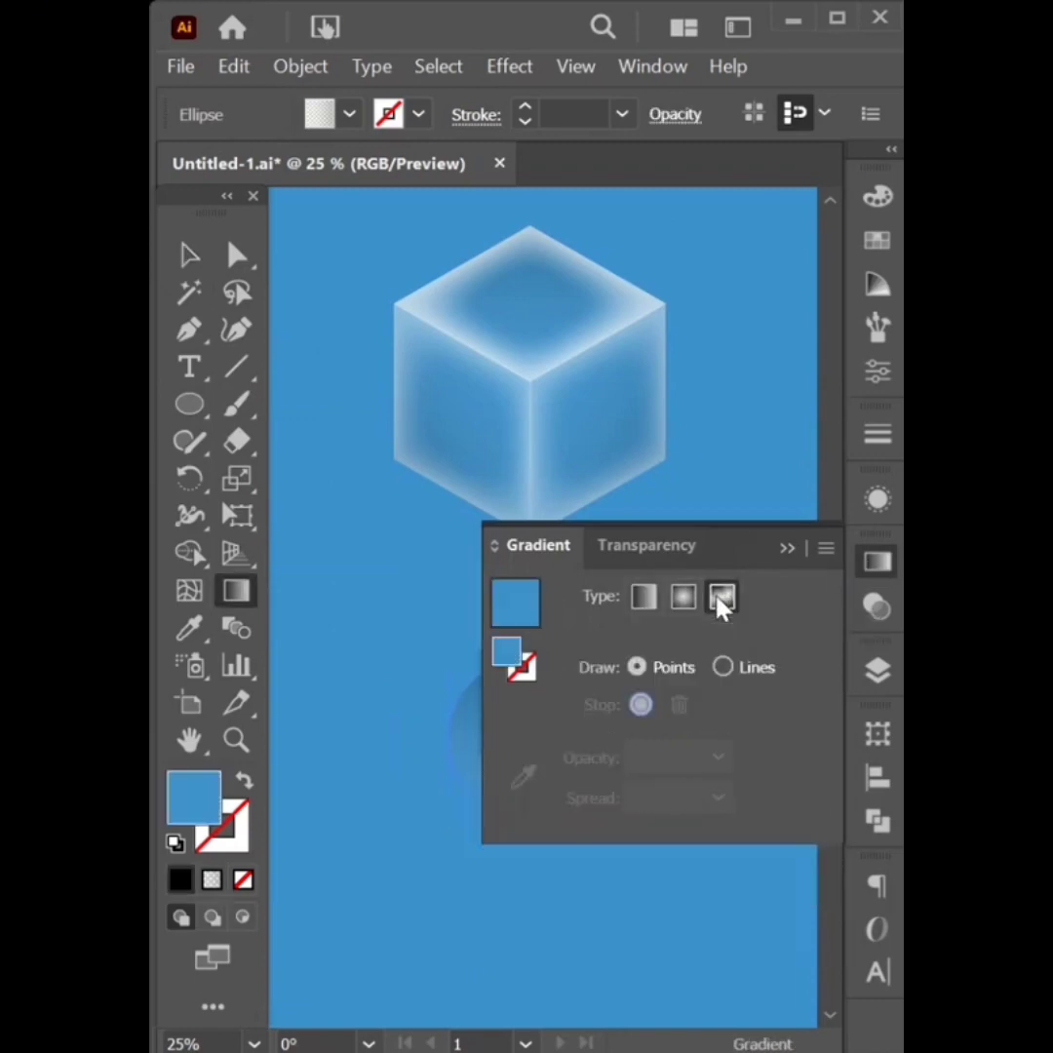
{"action": "left_click", "coordinate": [787, 548]}
{"action": "left_click", "coordinate": [188, 258]}
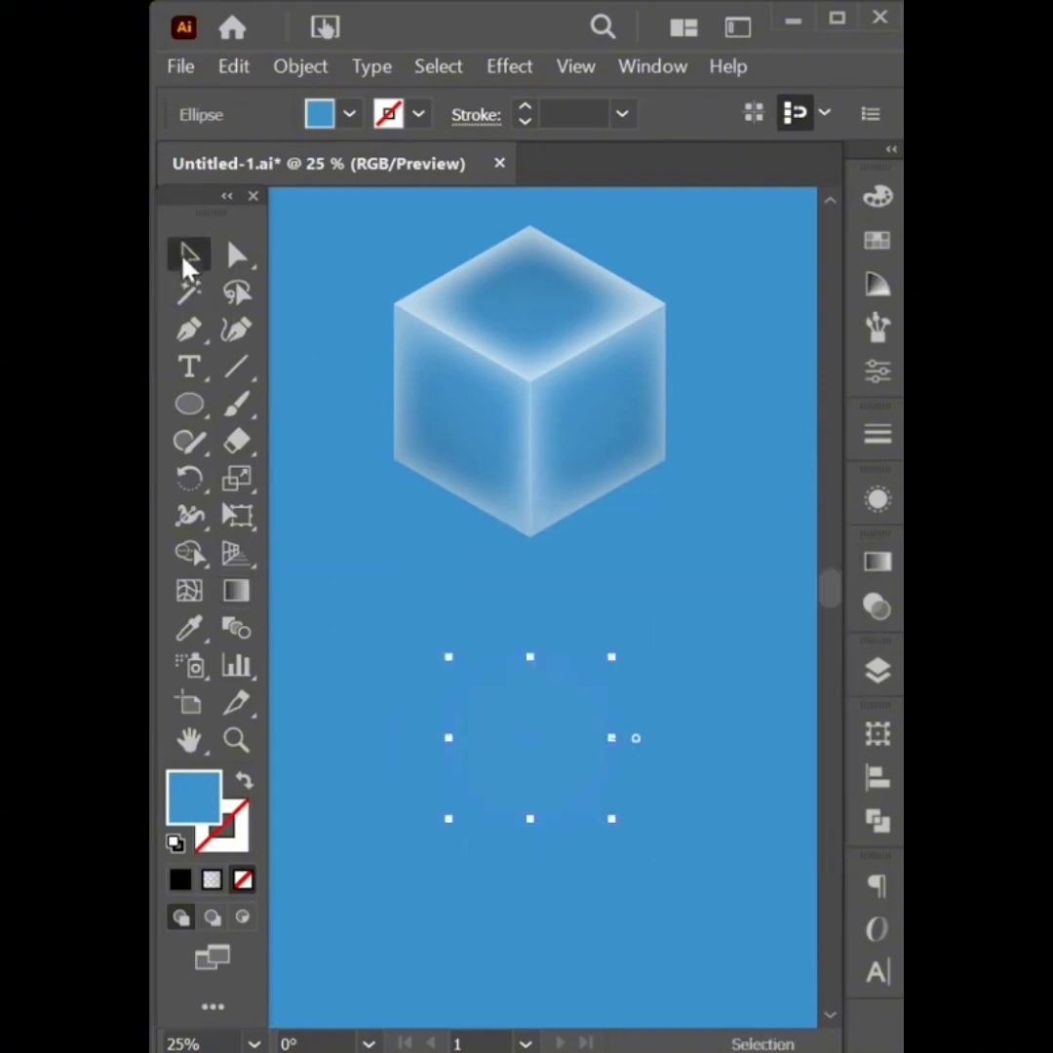
{"action": "left_click", "coordinate": [638, 606]}
{"action": "left_click", "coordinate": [522, 701]}
Fill the circle white and nudge its freeform gradient's centre point slightly up-left
{"action": "left_click", "coordinate": [350, 115]}
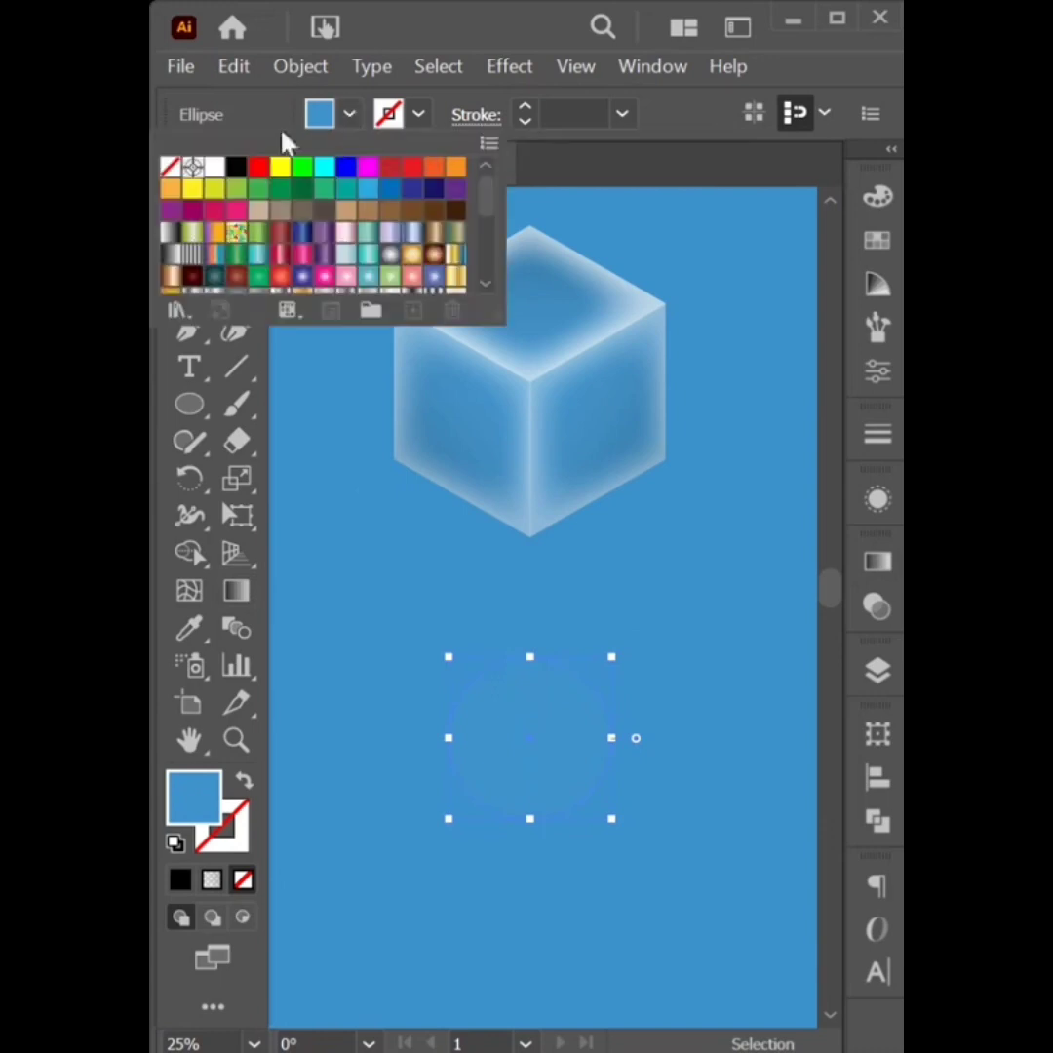
{"action": "left_click", "coordinate": [214, 167]}
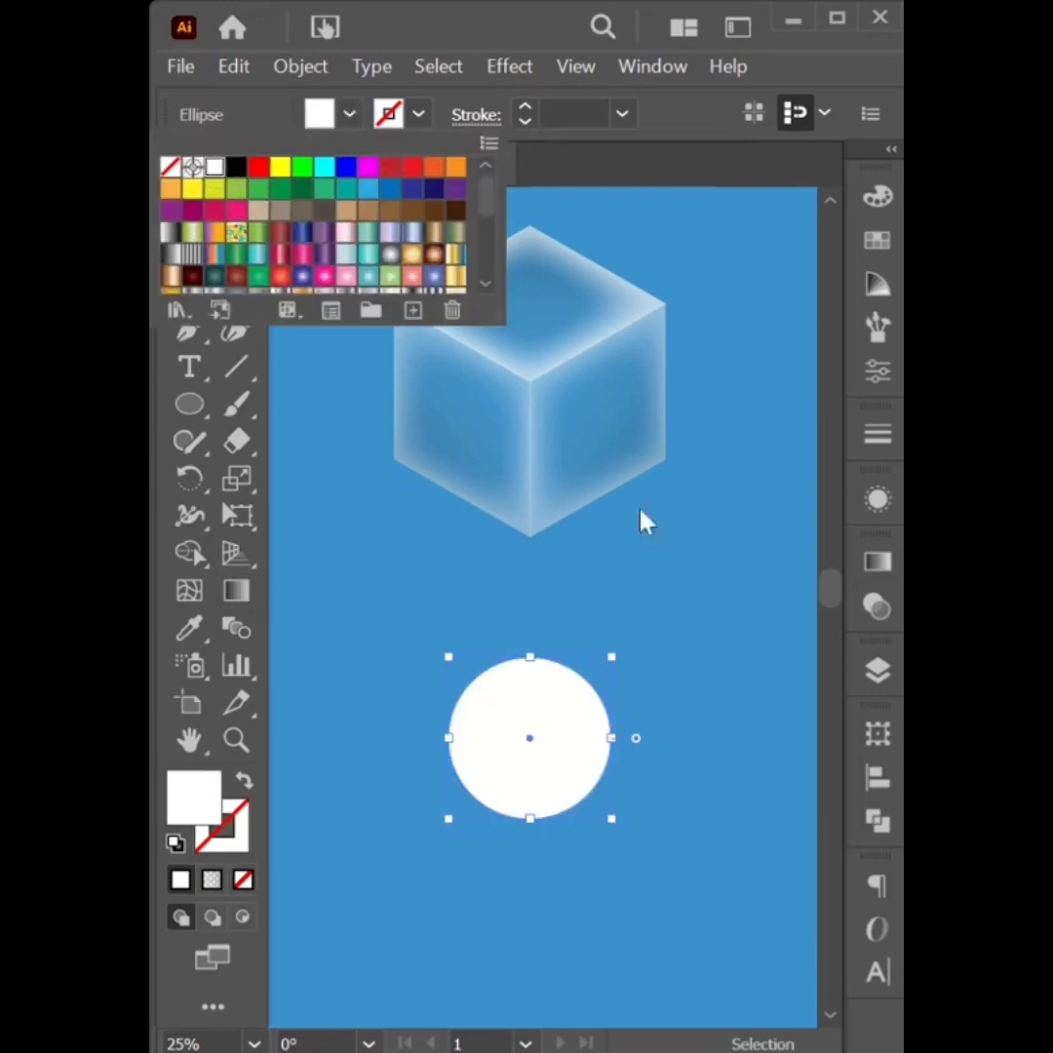
{"action": "key", "text": "Escape"}
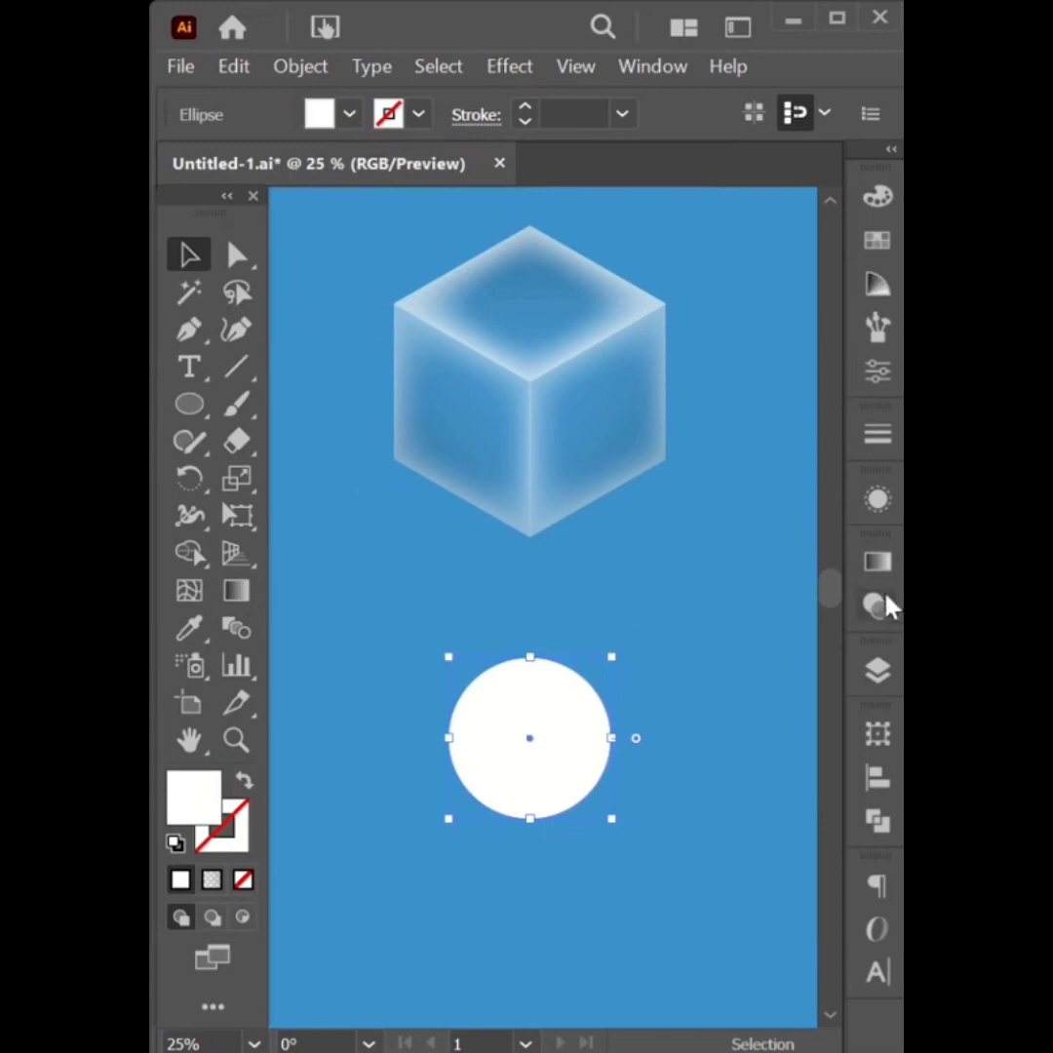
{"action": "left_click", "coordinate": [877, 564]}
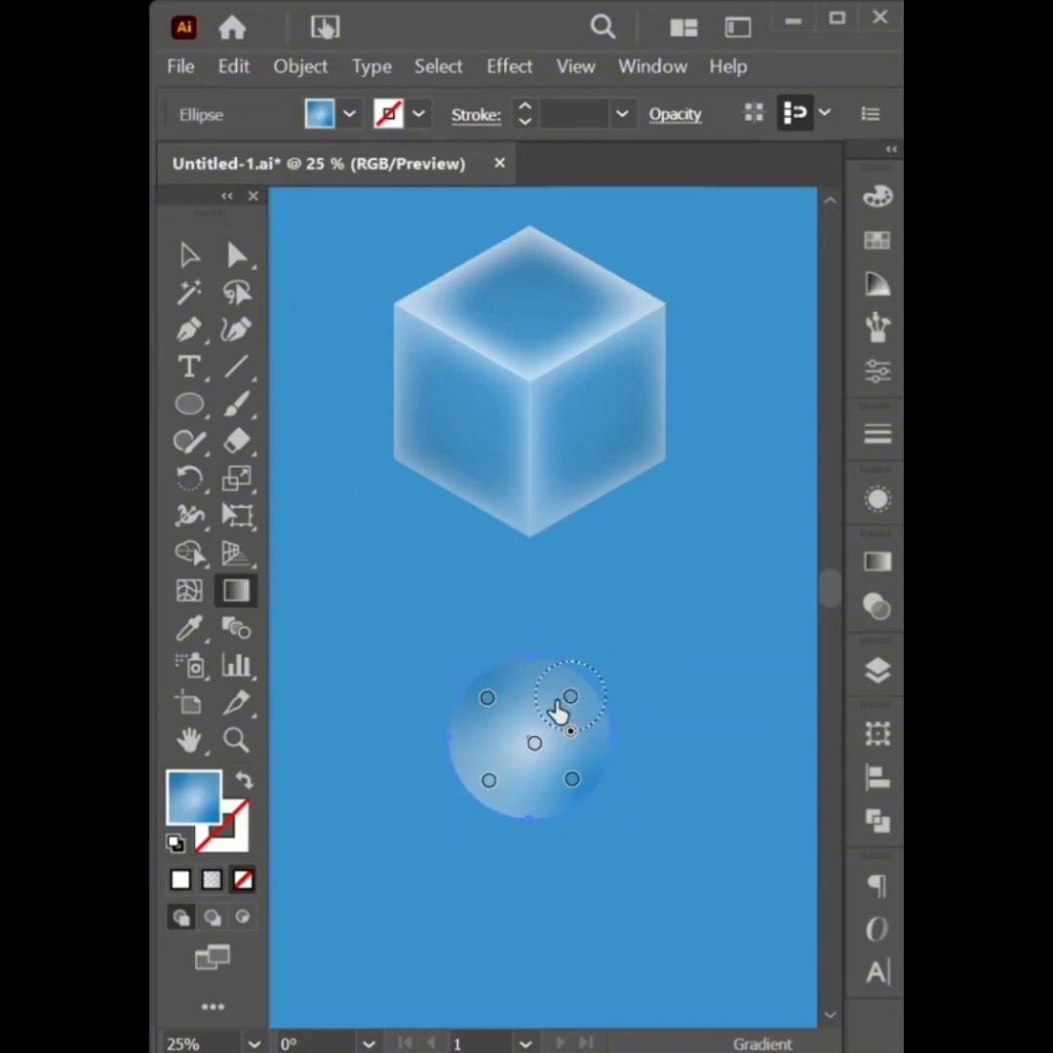
{"action": "left_click", "coordinate": [570, 698]}
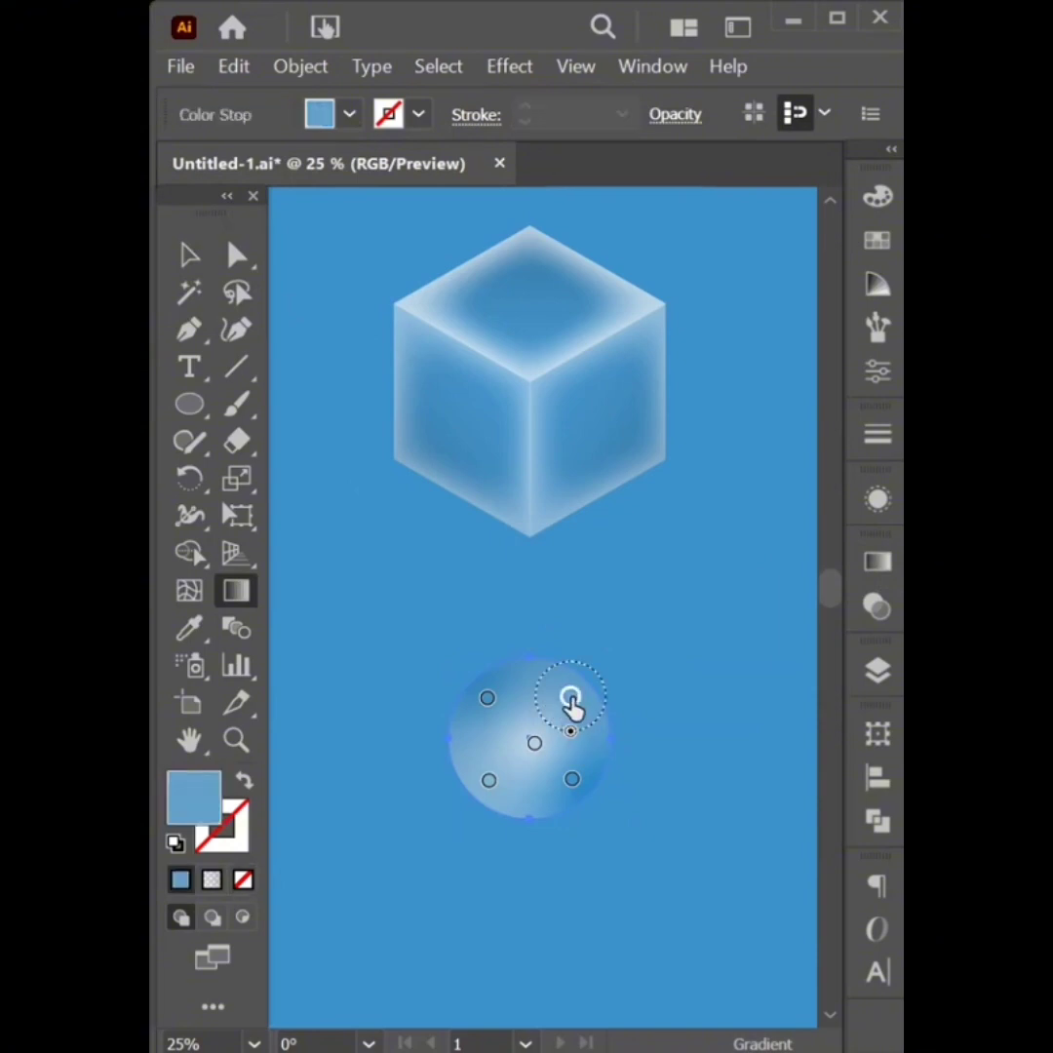
{"action": "left_click", "coordinate": [571, 779]}
{"action": "left_click", "coordinate": [489, 778]}
{"action": "left_click", "coordinate": [487, 698]}
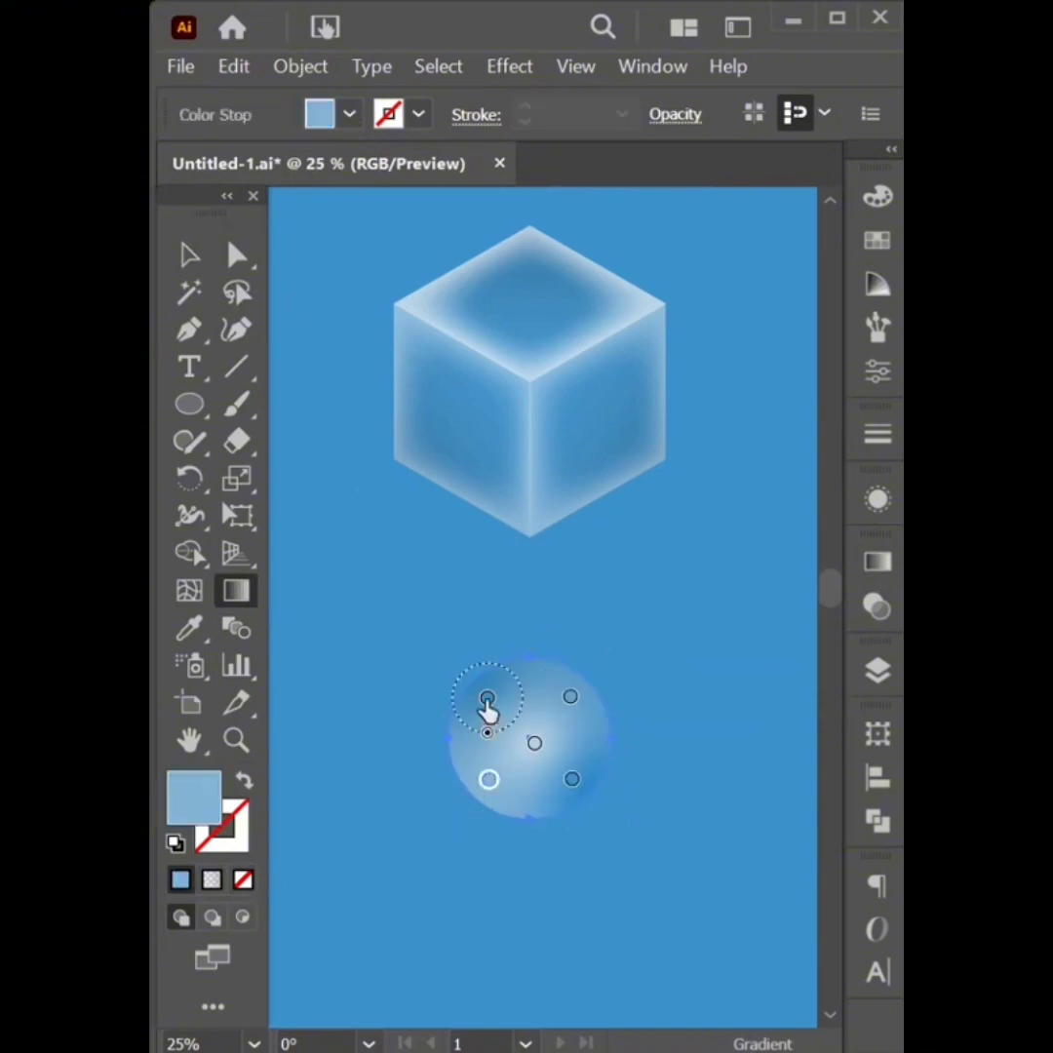
{"action": "left_click", "coordinate": [535, 743]}
{"action": "left_click_drag", "start_coordinate": [535, 751], "coordinate": [529, 743]}
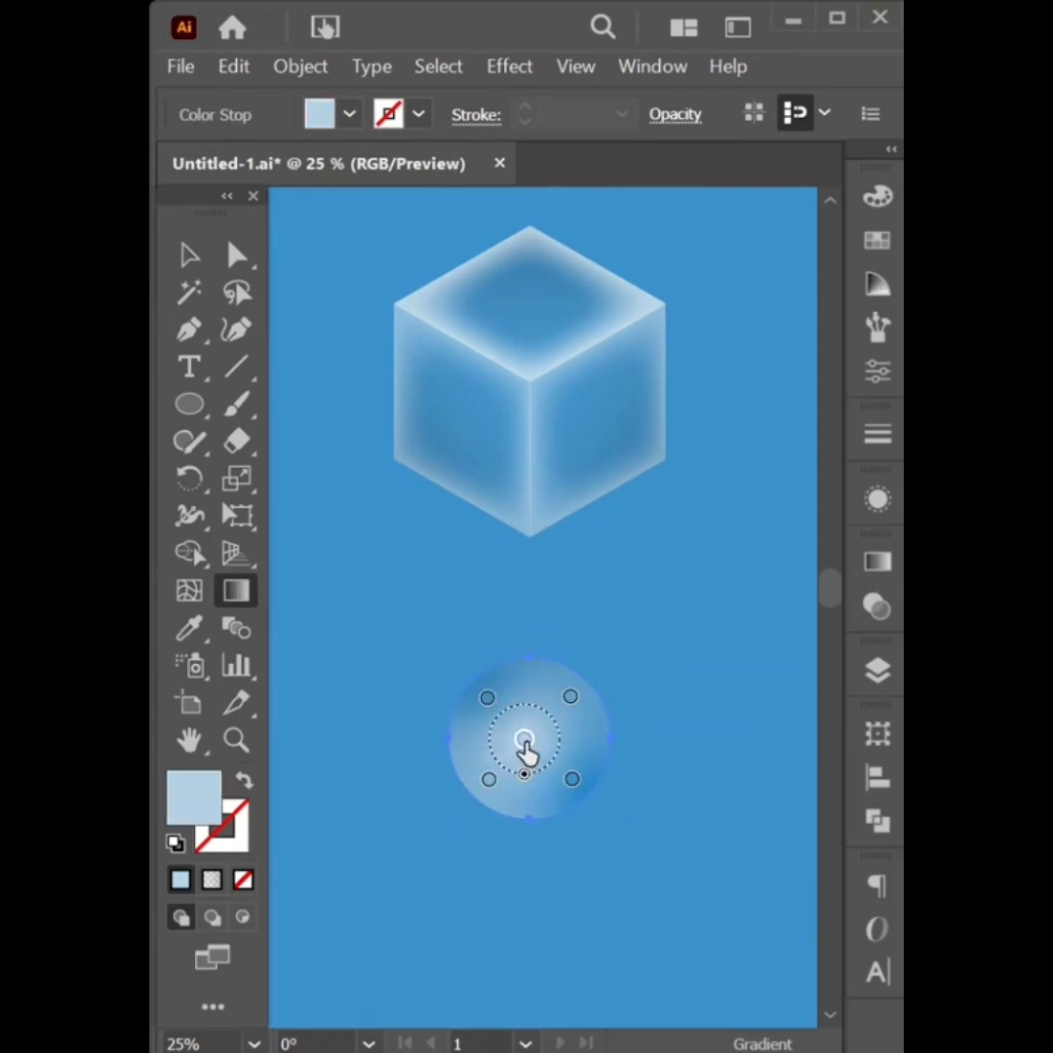
Color the gradient points: top-right green, bottom-right magenta, bottom-left cyan
{"action": "left_click", "coordinate": [570, 698]}
{"action": "double_click", "coordinate": [570, 698]}
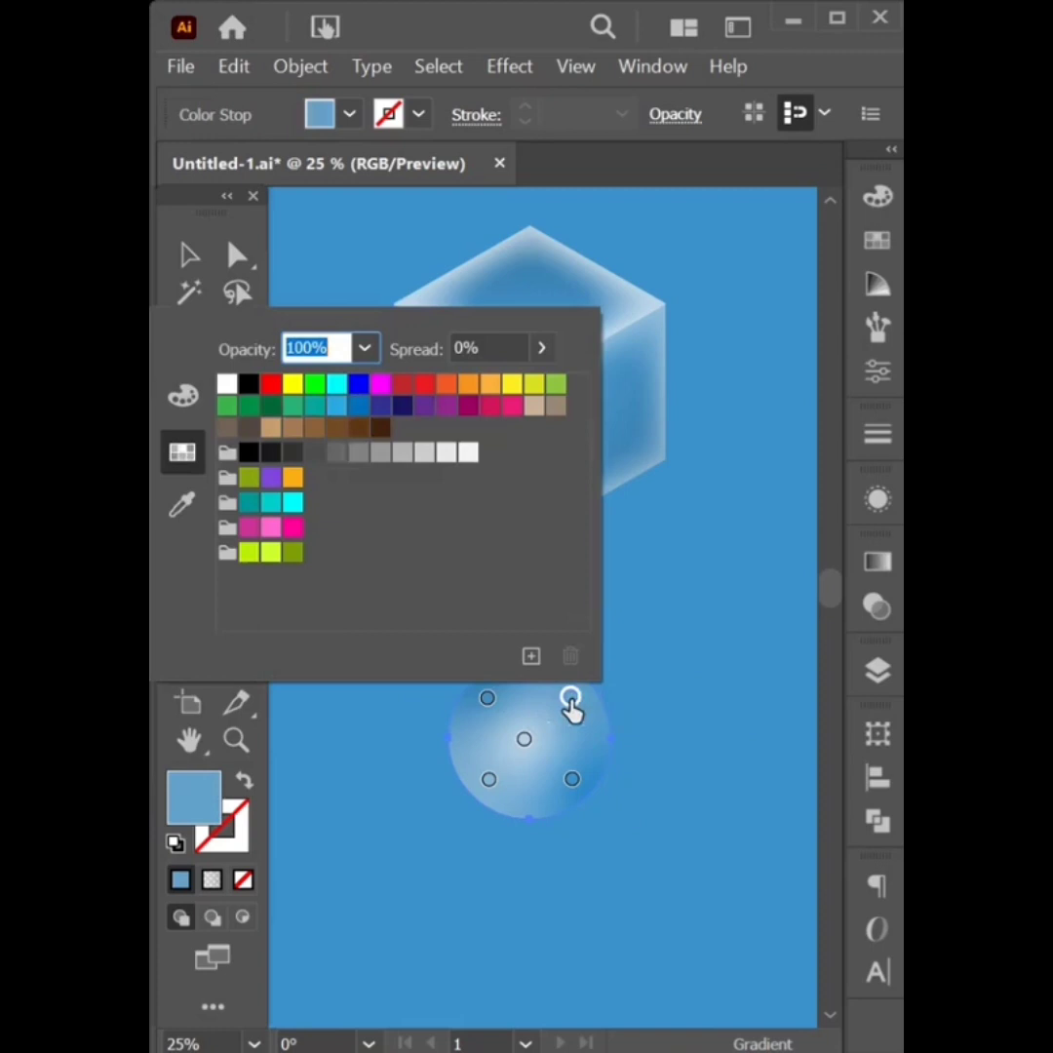
{"action": "left_click", "coordinate": [314, 390]}
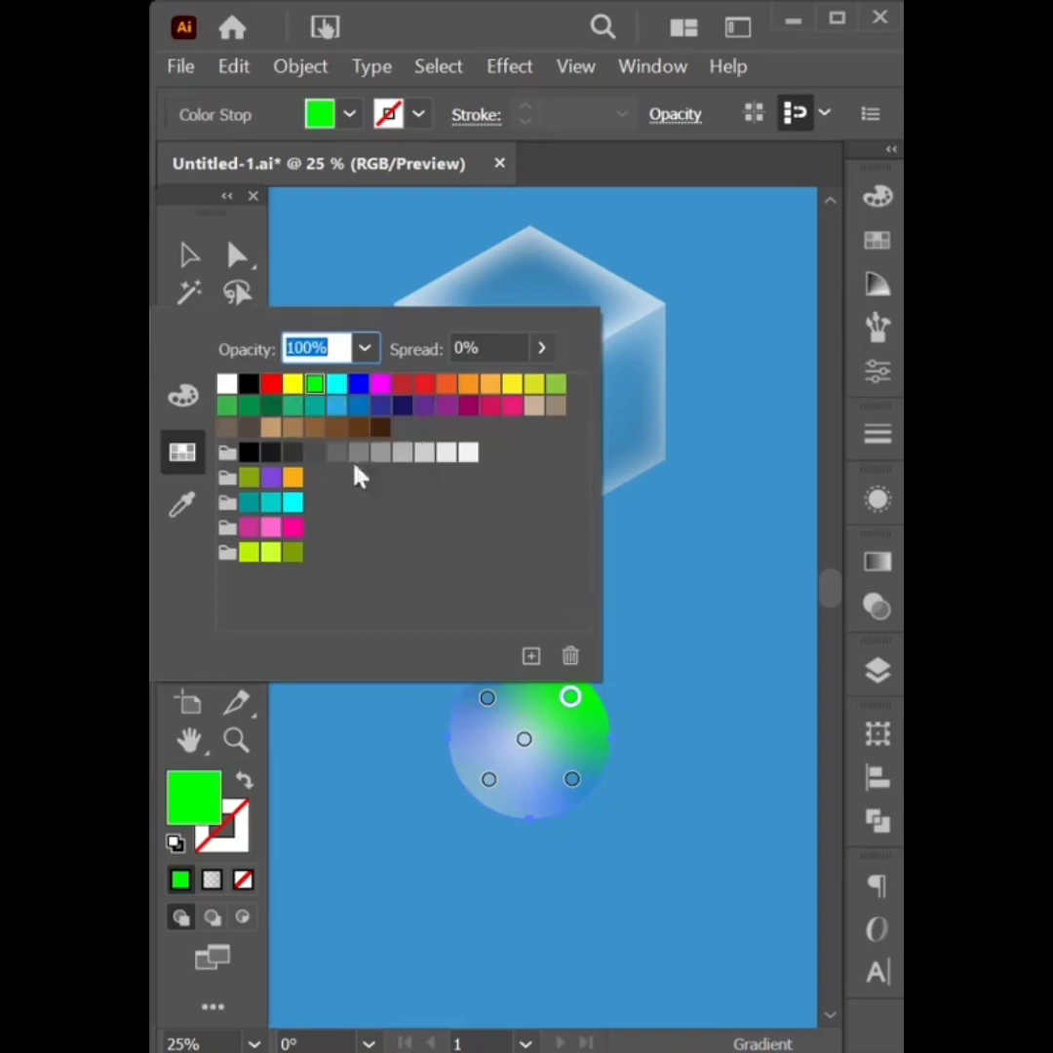
{"action": "left_click", "coordinate": [571, 780]}
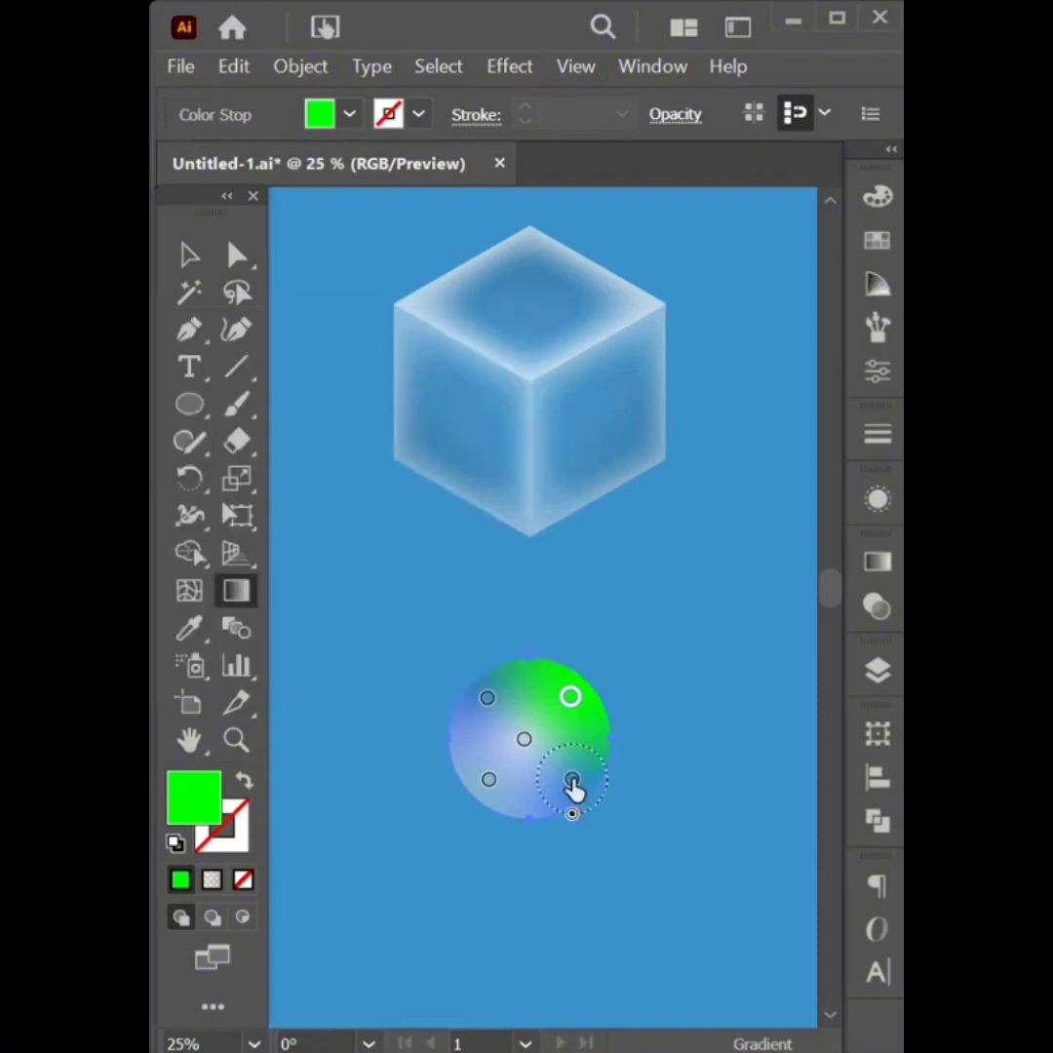
{"action": "double_click", "coordinate": [571, 779]}
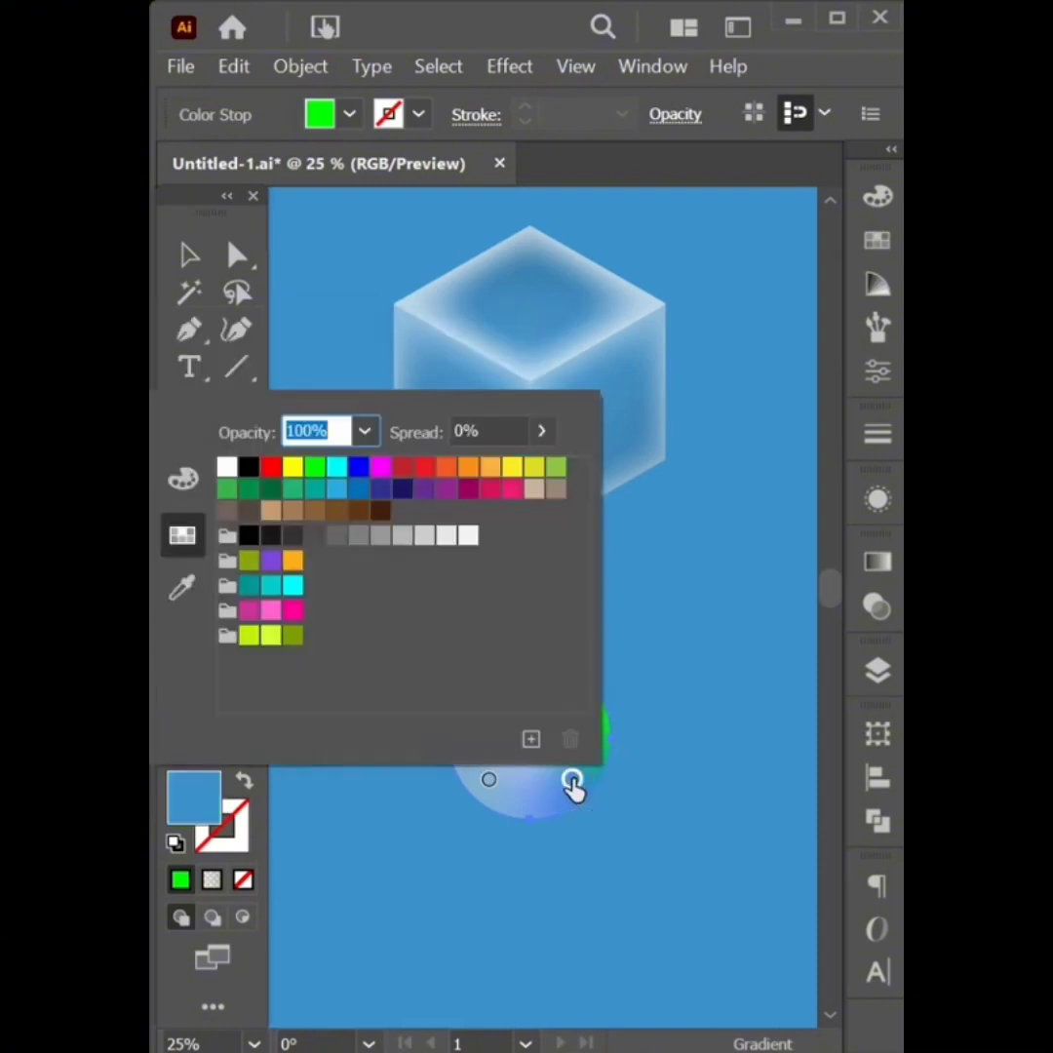
{"action": "left_click", "coordinate": [468, 489]}
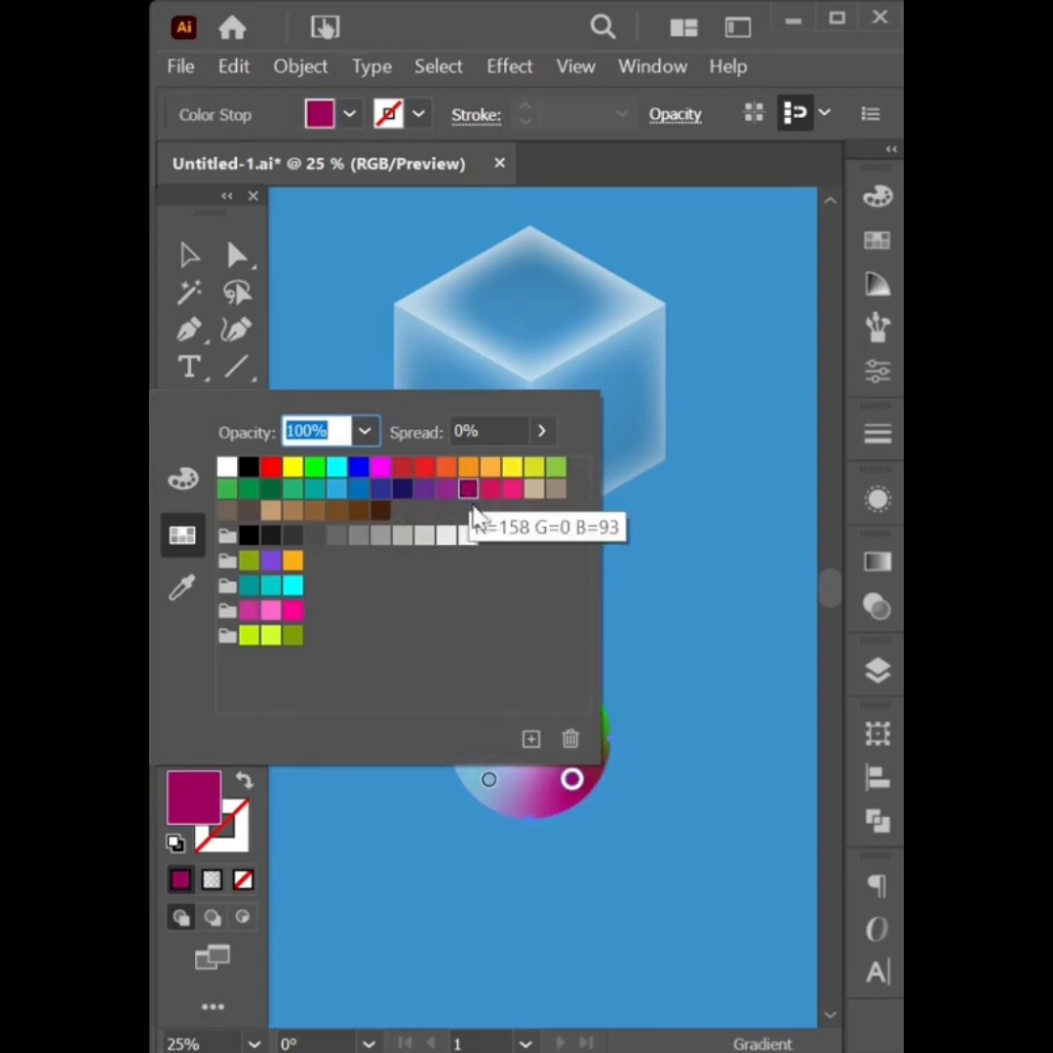
{"action": "left_click", "coordinate": [489, 782]}
{"action": "double_click", "coordinate": [489, 782]}
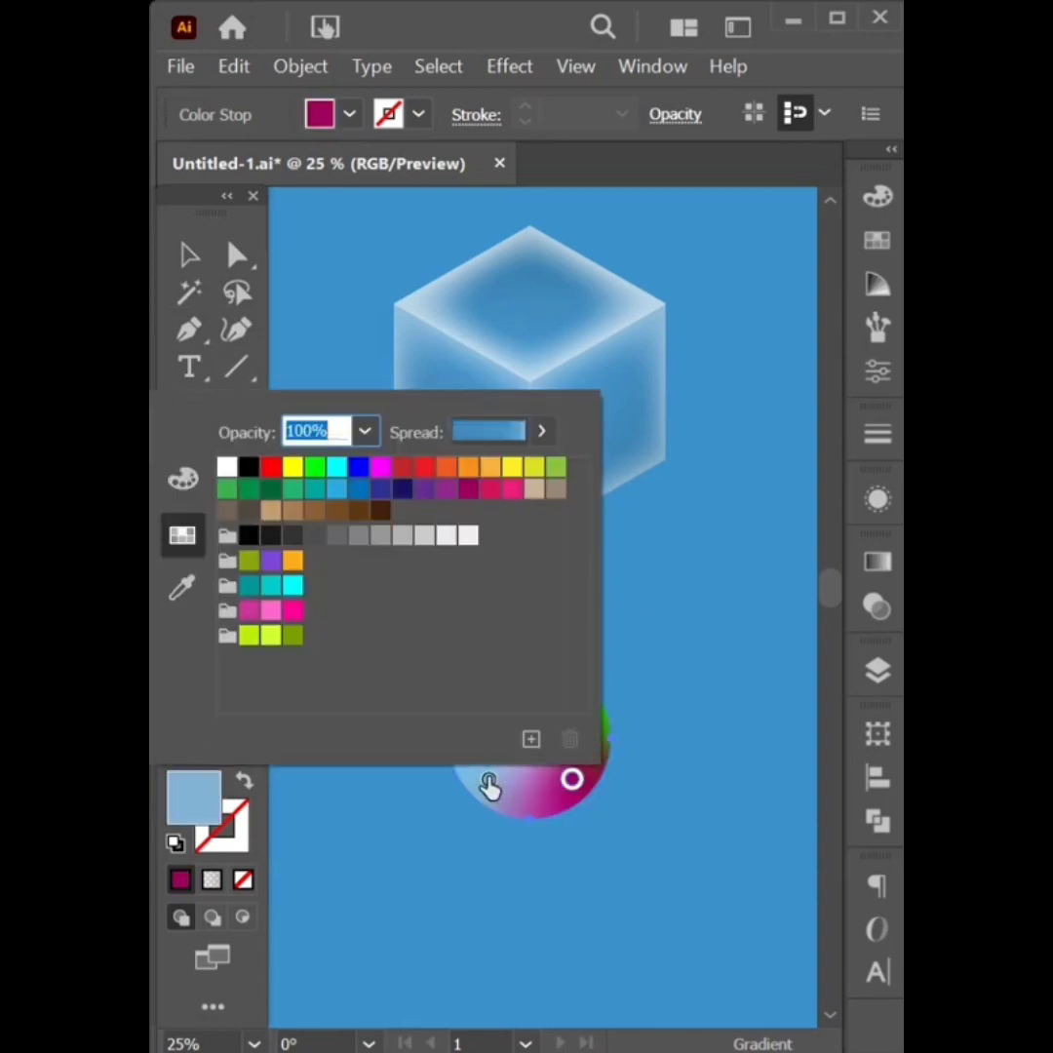
{"action": "left_click", "coordinate": [294, 588]}
{"action": "key", "text": "Escape"}
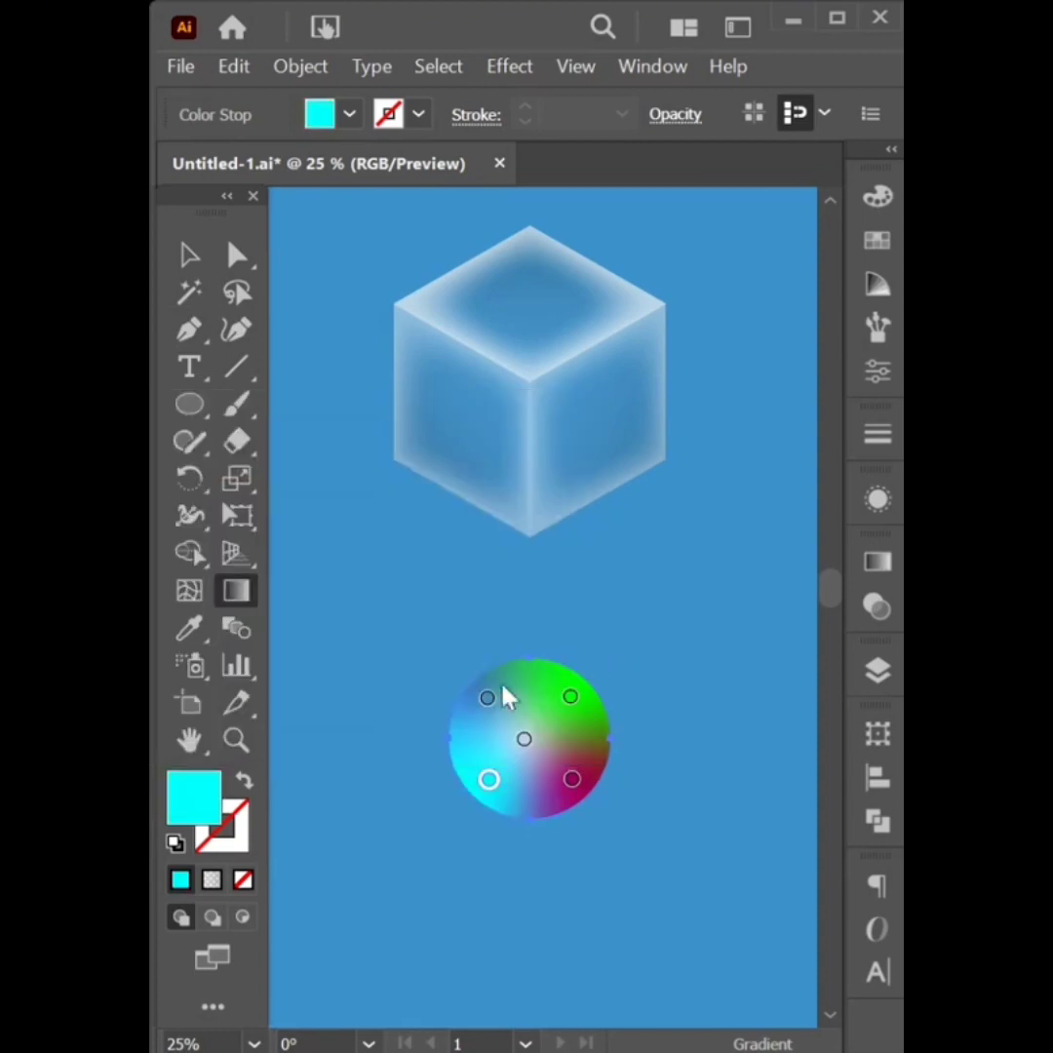
Make the top-left point blue and the centre point RGB Red, nudging it slightly down-right
{"action": "left_click", "coordinate": [488, 704]}
{"action": "double_click", "coordinate": [487, 699]}
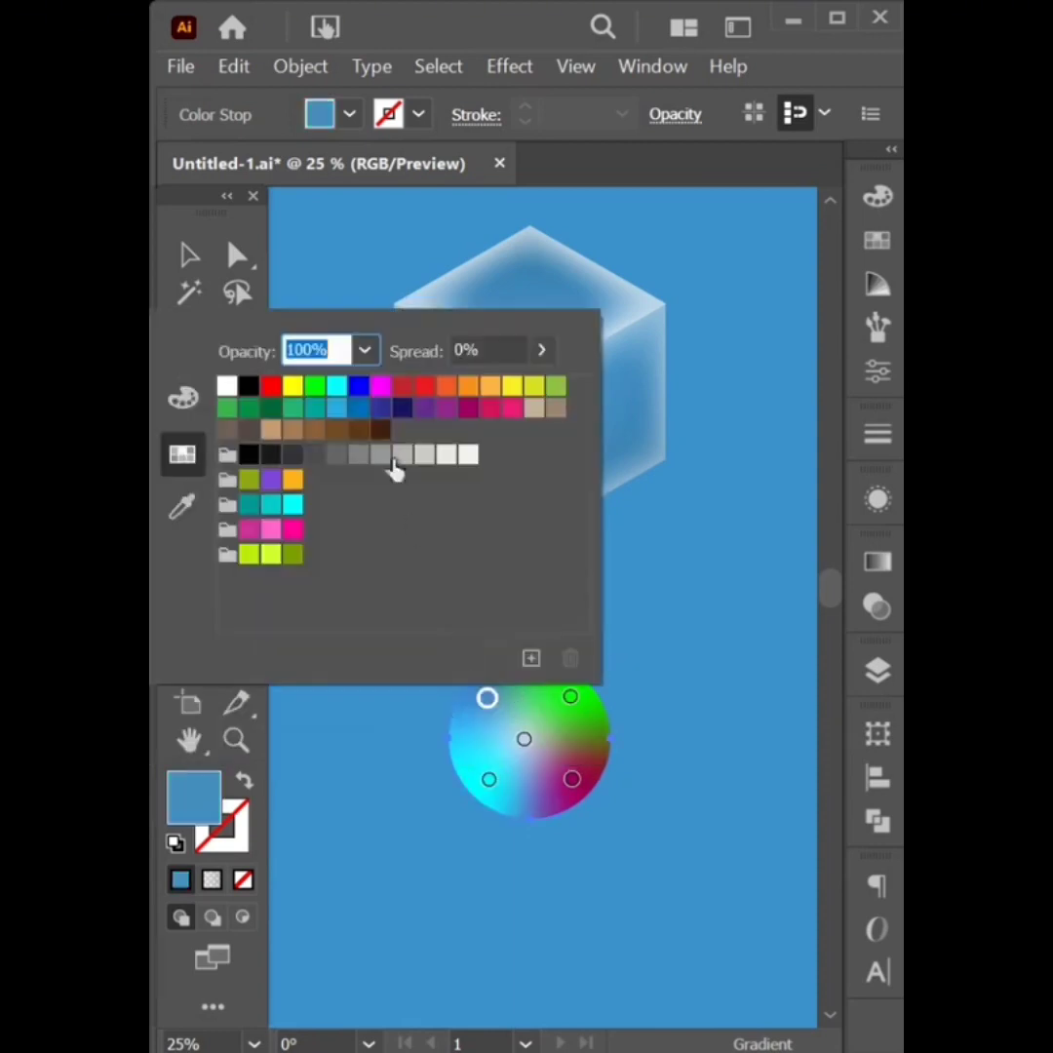
{"action": "left_click", "coordinate": [357, 387]}
{"action": "key", "text": "Escape"}
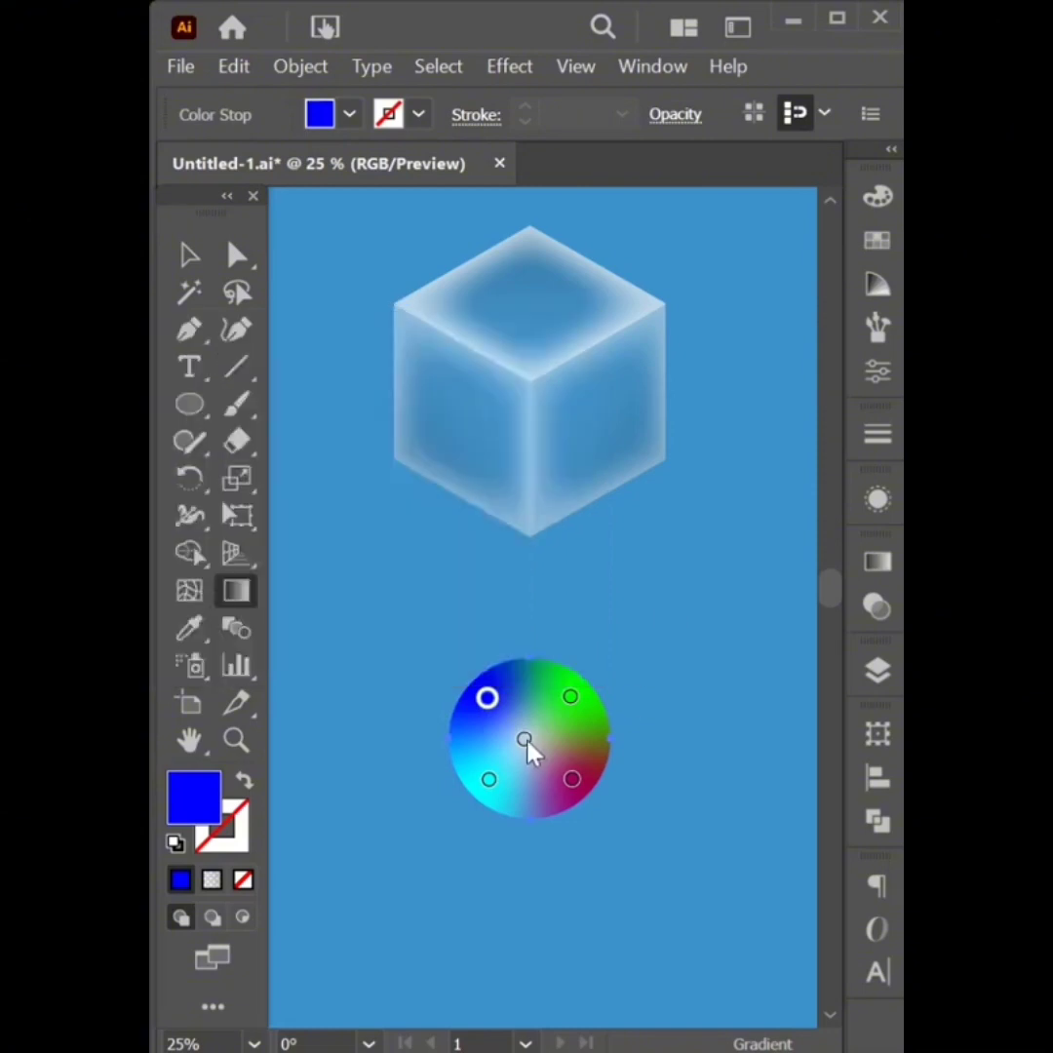
{"action": "double_click", "coordinate": [524, 740]}
{"action": "left_click", "coordinate": [271, 427]}
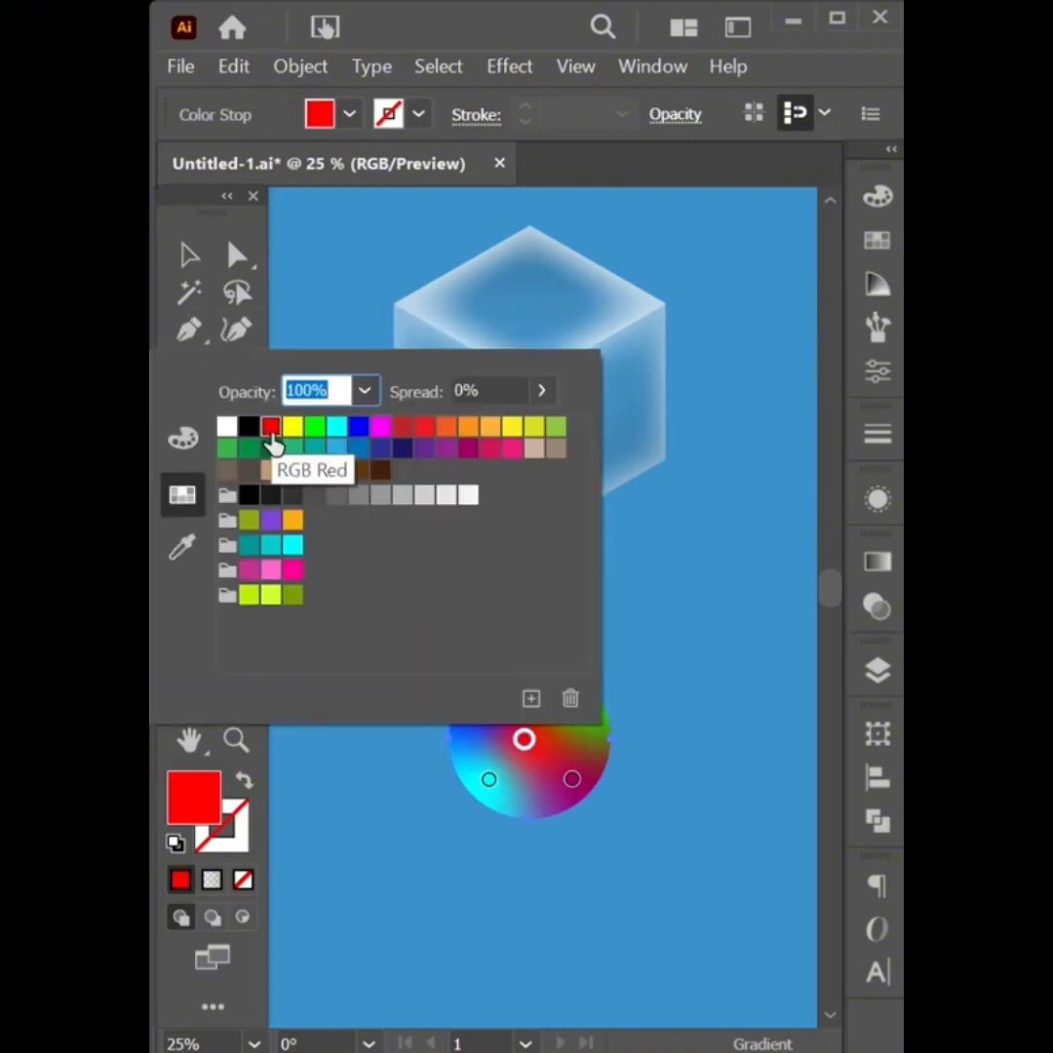
{"action": "left_click", "coordinate": [690, 649]}
{"action": "mouse_move", "coordinate": [527, 744]}
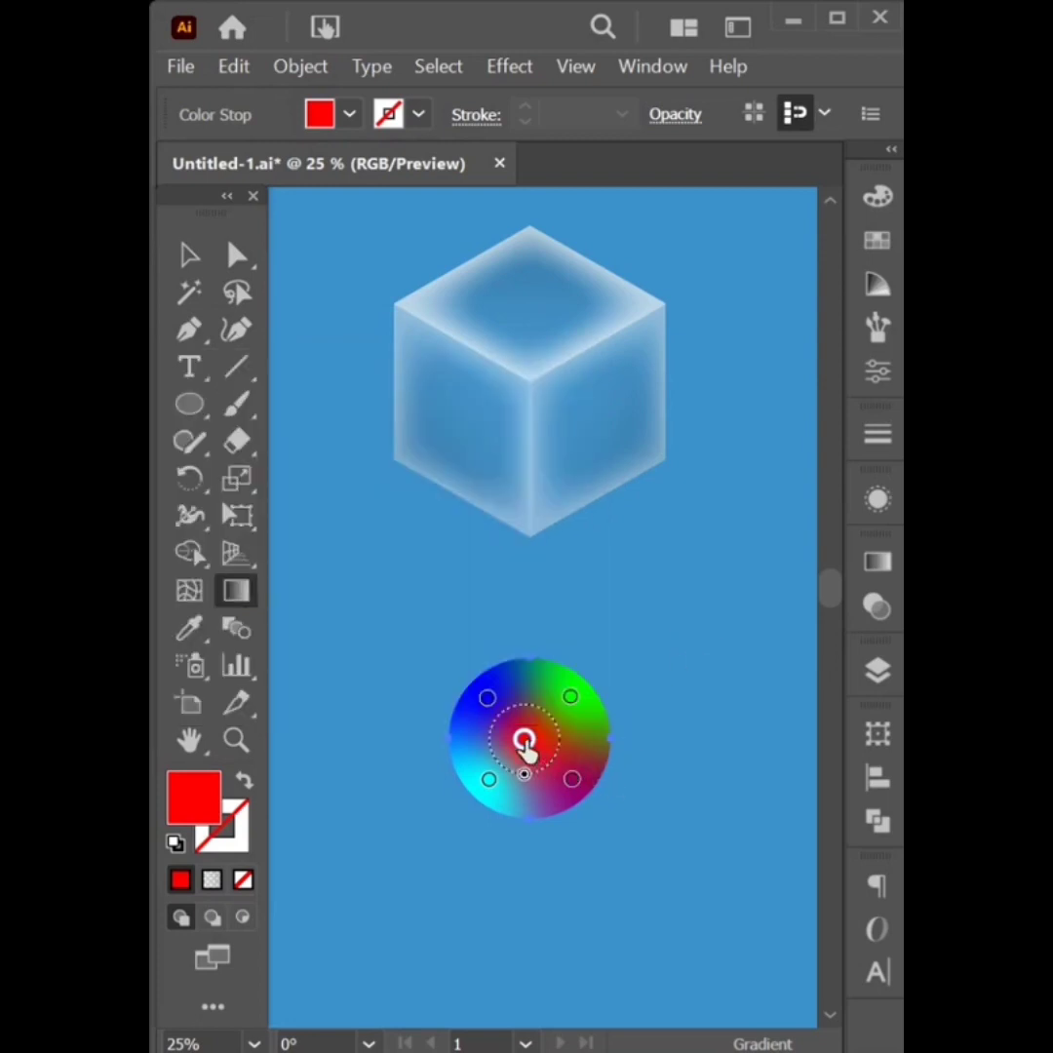
{"action": "left_click_drag", "start_coordinate": [524, 742], "coordinate": [529, 747]}
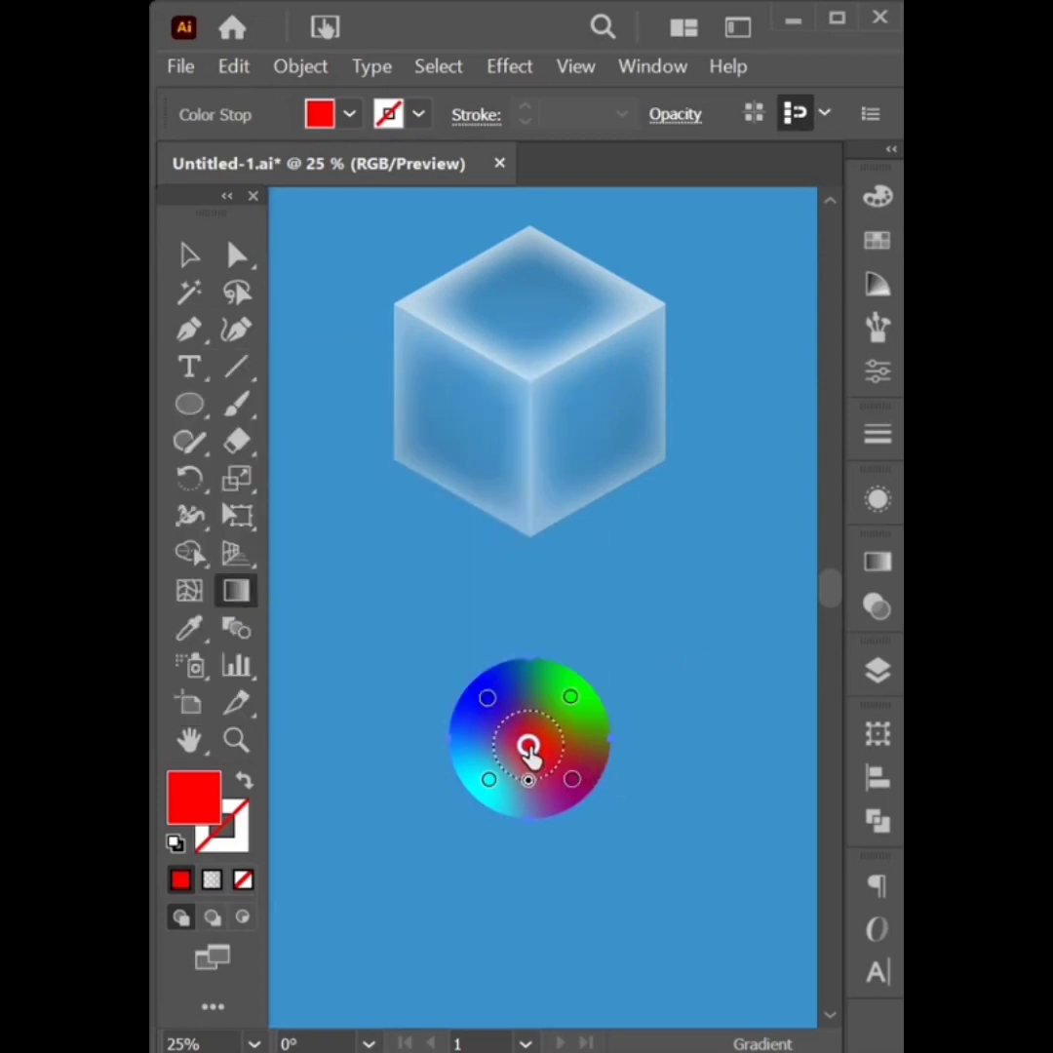
{"action": "left_click", "coordinate": [200, 263]}
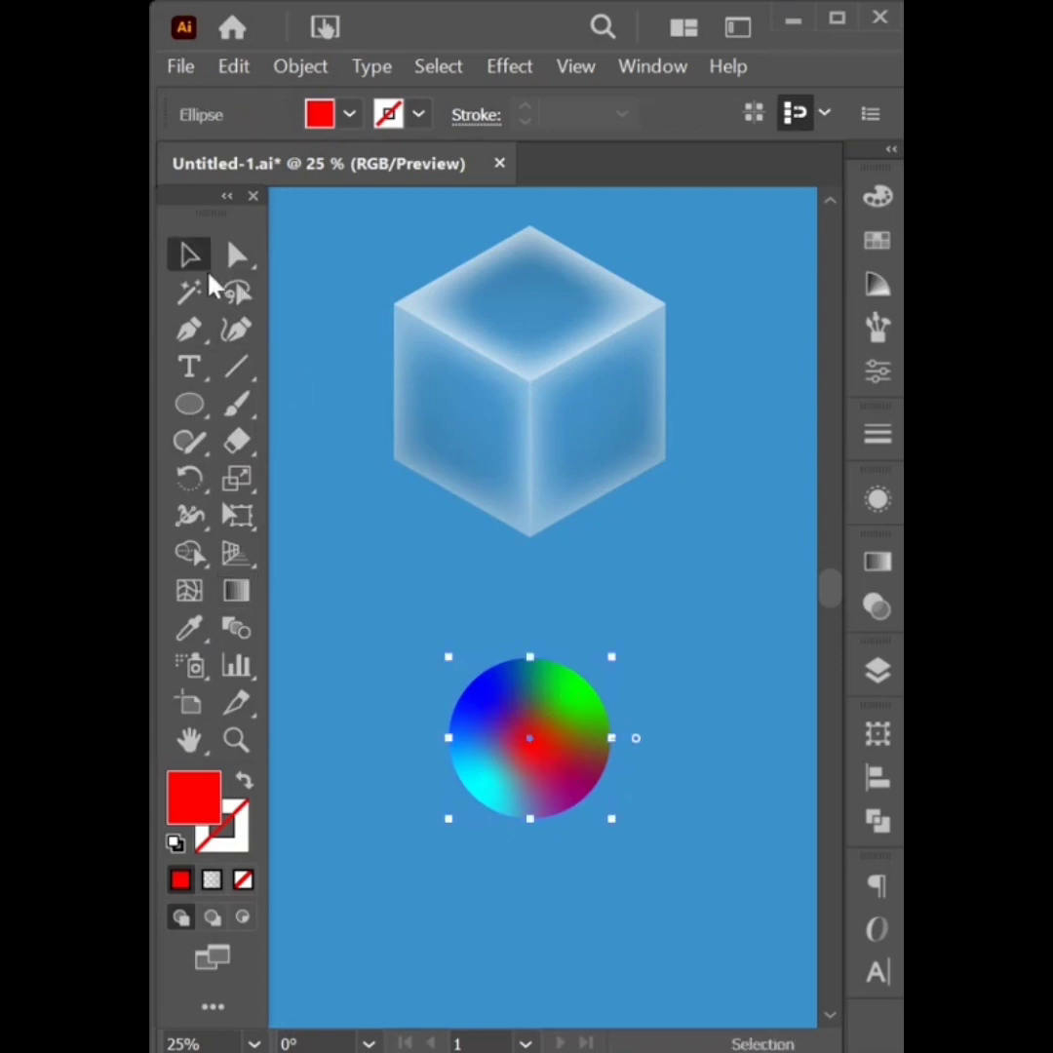
Select the multicolour gradient circle on its own
{"action": "left_click", "coordinate": [428, 629]}
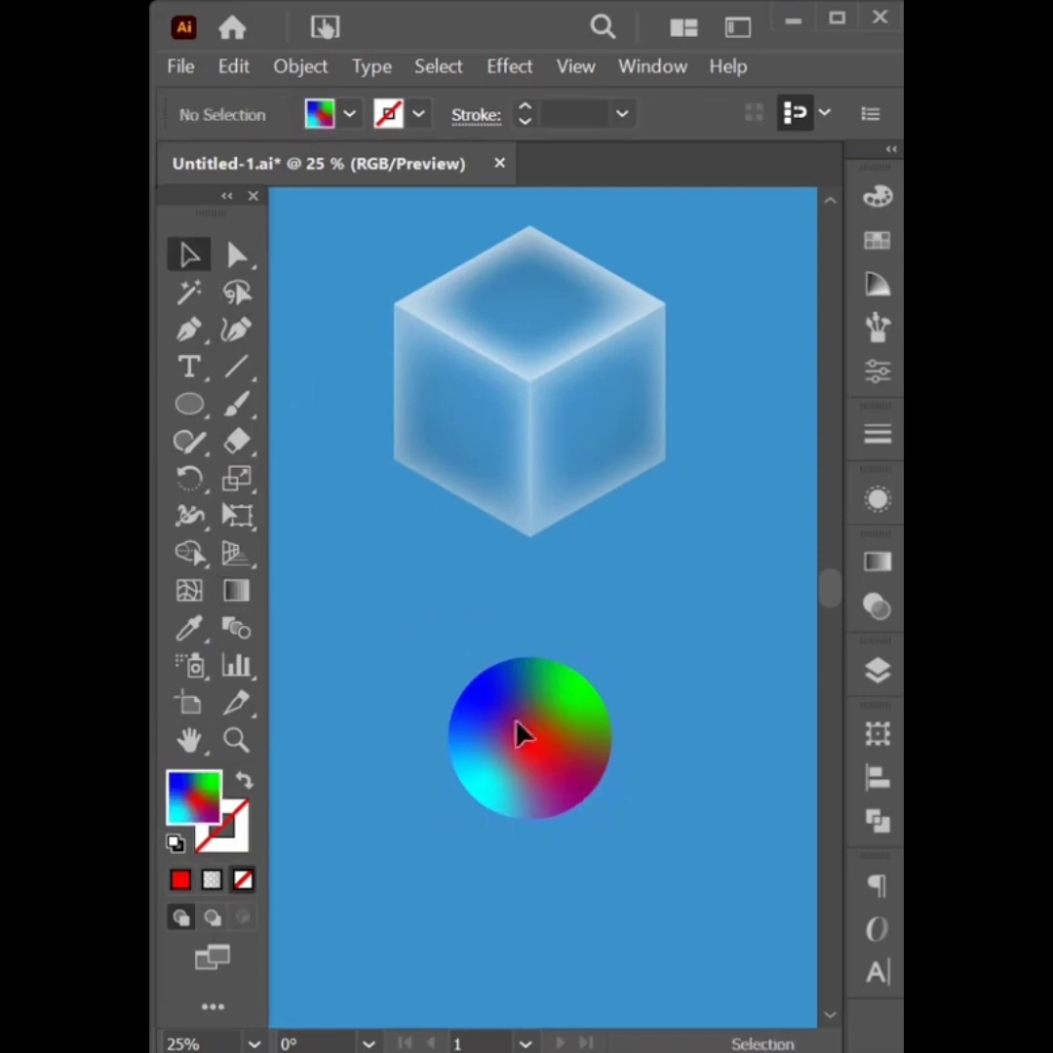
{"action": "left_click_drag", "start_coordinate": [629, 850], "coordinate": [599, 605]}
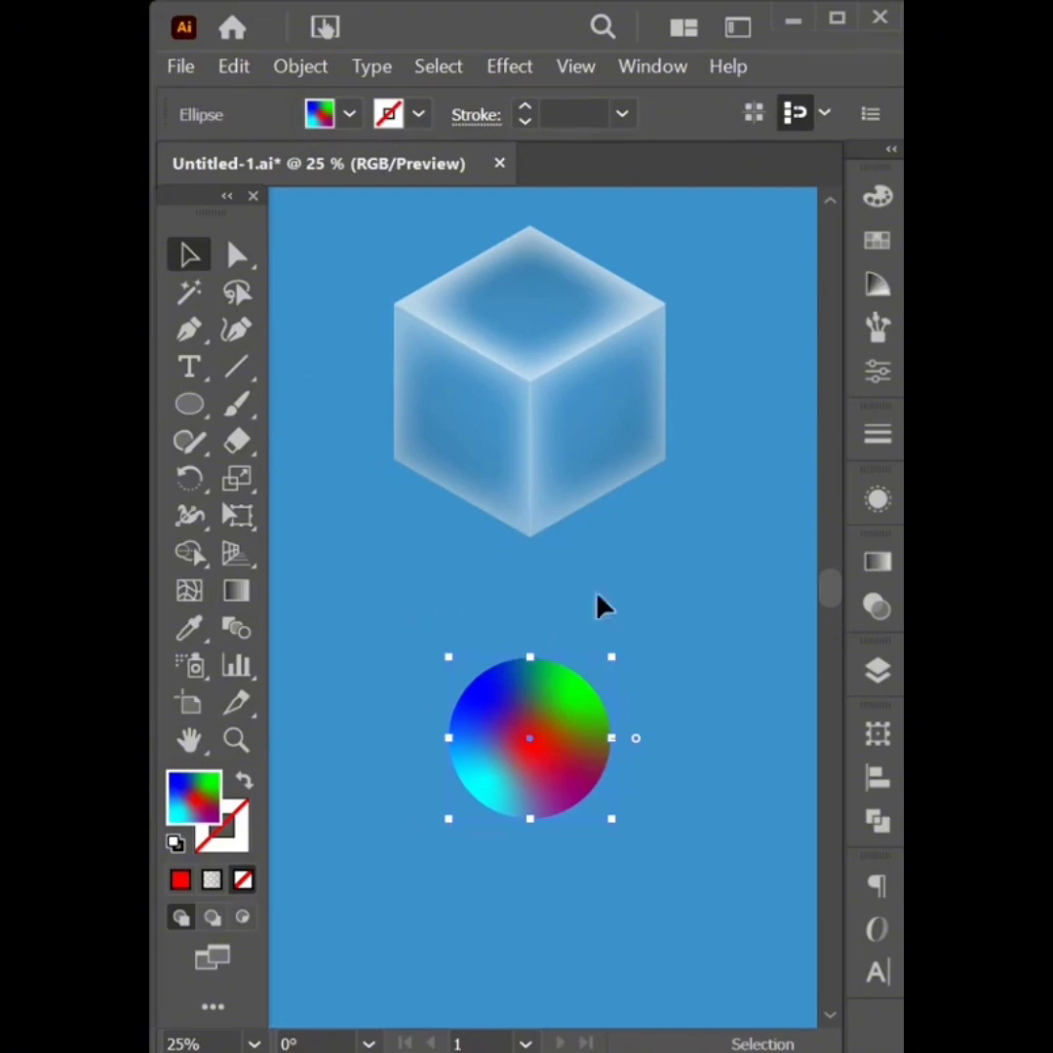
{"action": "left_click", "coordinate": [447, 74]}
{"action": "left_click", "coordinate": [470, 99]}
Apply a Gaussian Blur with a 17-pixel radius to the circle, then select everything
{"action": "left_click", "coordinate": [515, 73]}
{"action": "mouse_move", "coordinate": [752, 685]}
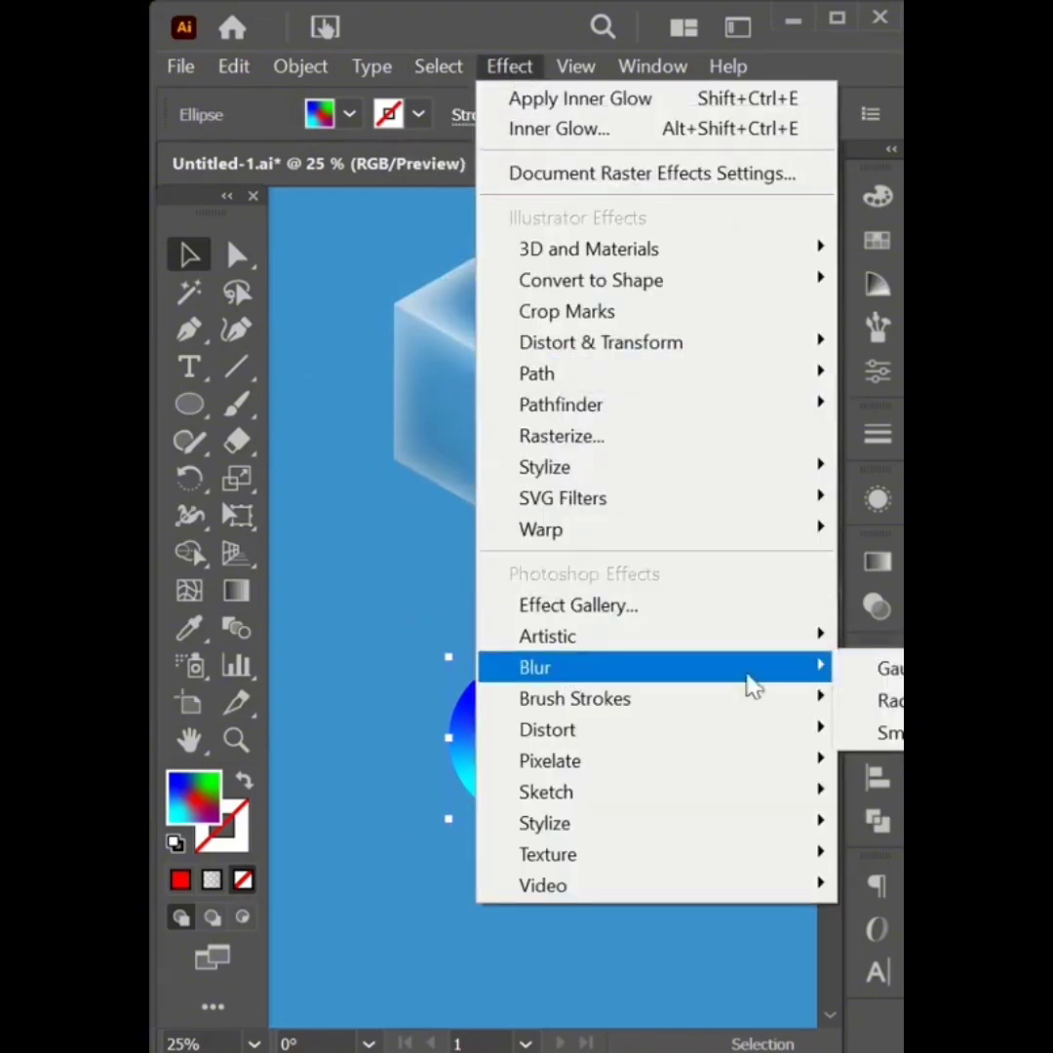
{"action": "left_click", "coordinate": [887, 669]}
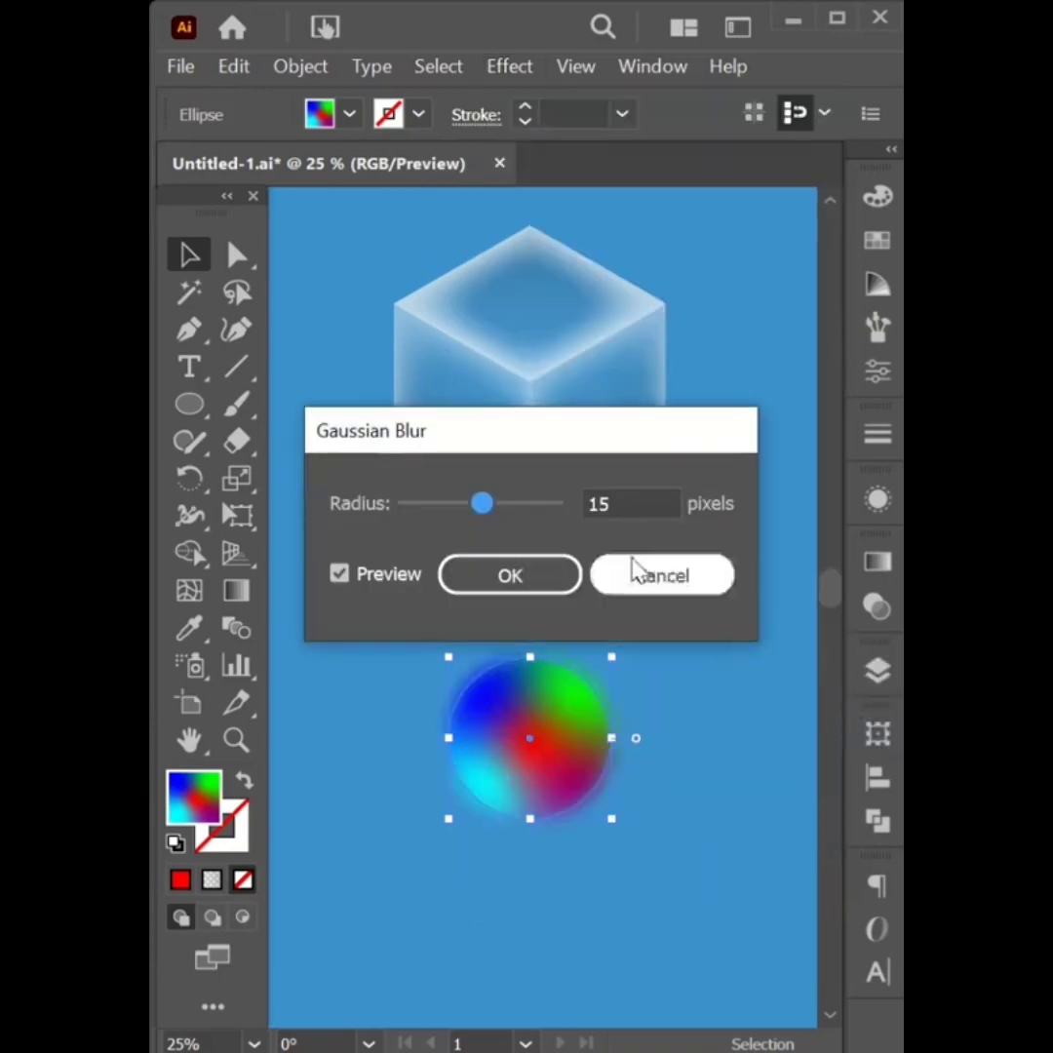
{"action": "scroll", "coordinate": [626, 500], "scroll_direction": "up", "scroll_amount": 2}
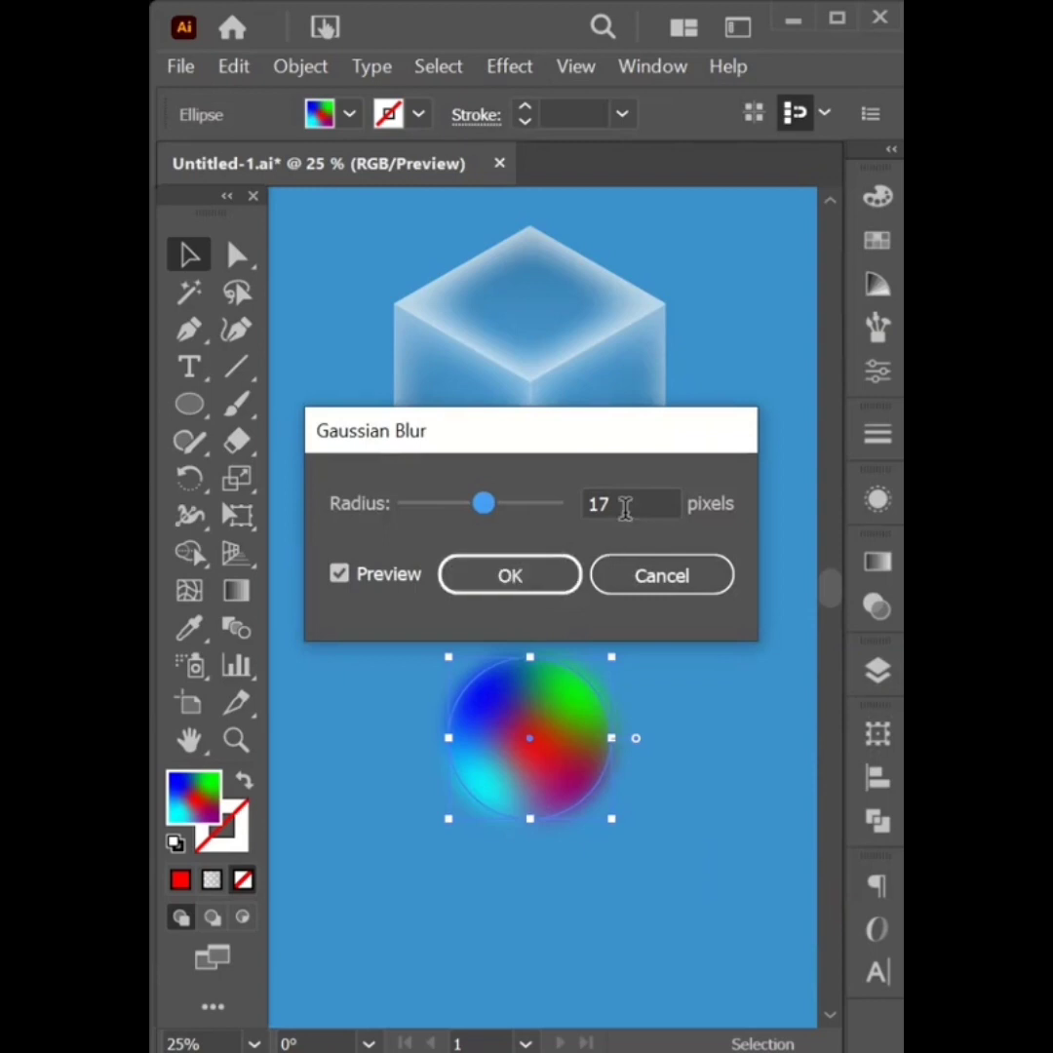
{"action": "left_click", "coordinate": [551, 586]}
{"action": "left_click", "coordinate": [627, 585]}
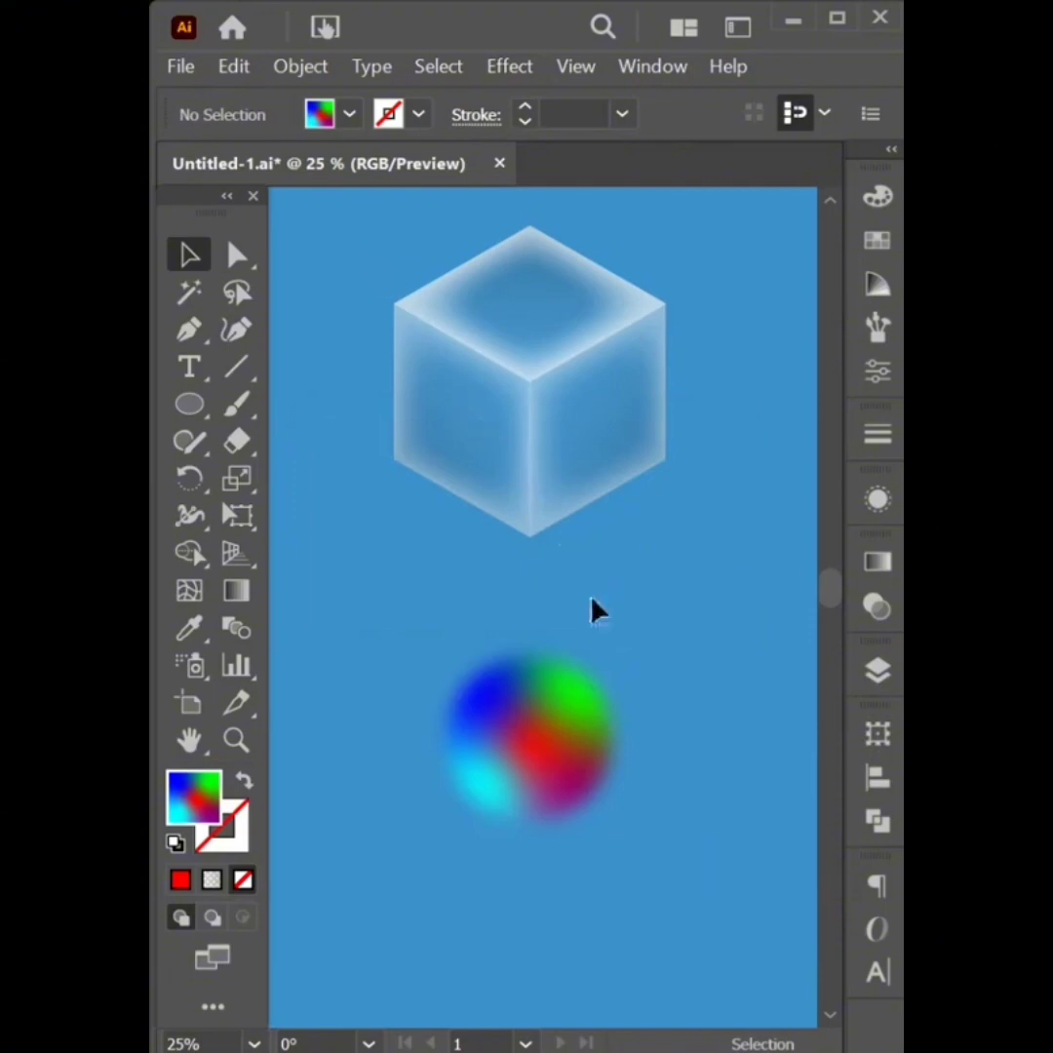
{"action": "key", "text": "ctrl+a"}
Align the blurred circle to the cube's vertical centre
{"action": "left_click", "coordinate": [599, 588]}
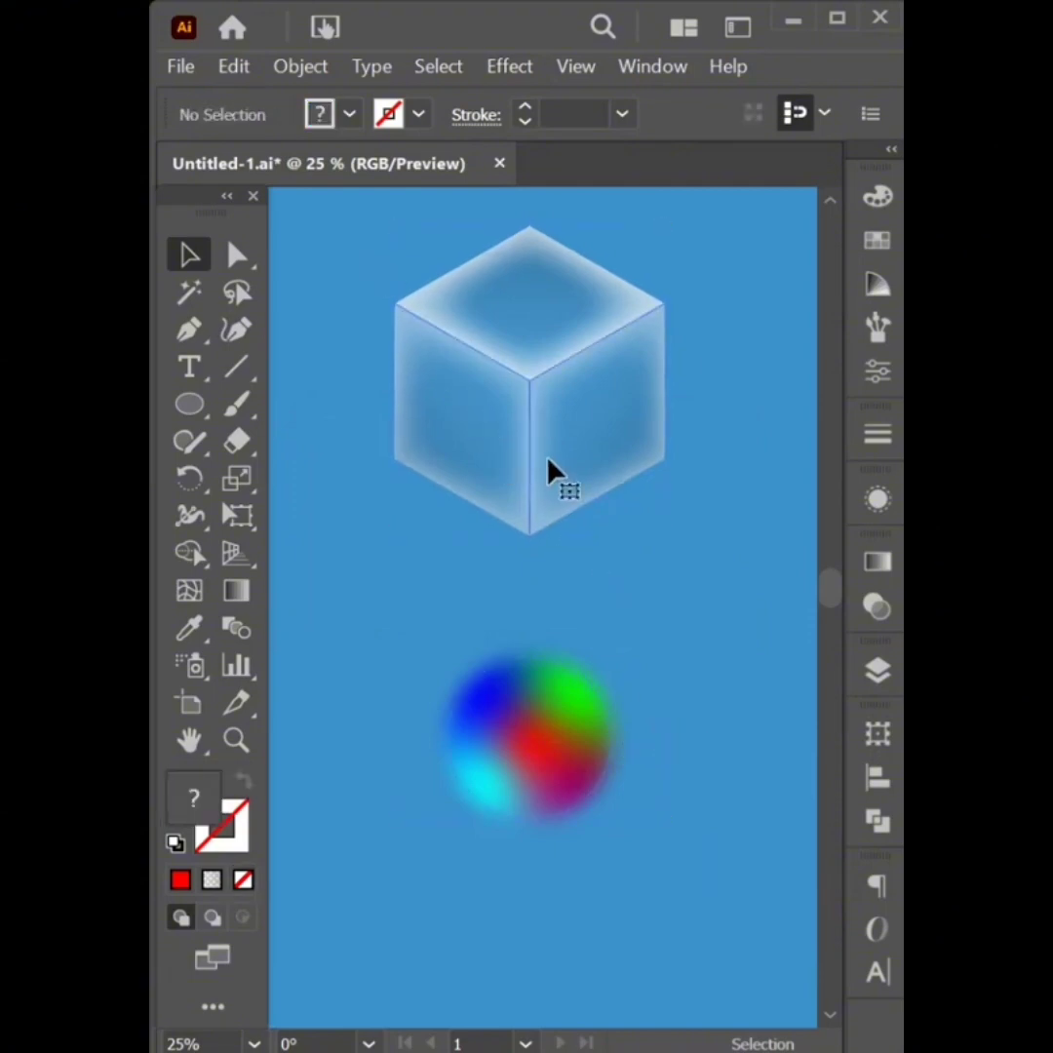
{"action": "left_click", "coordinate": [548, 472]}
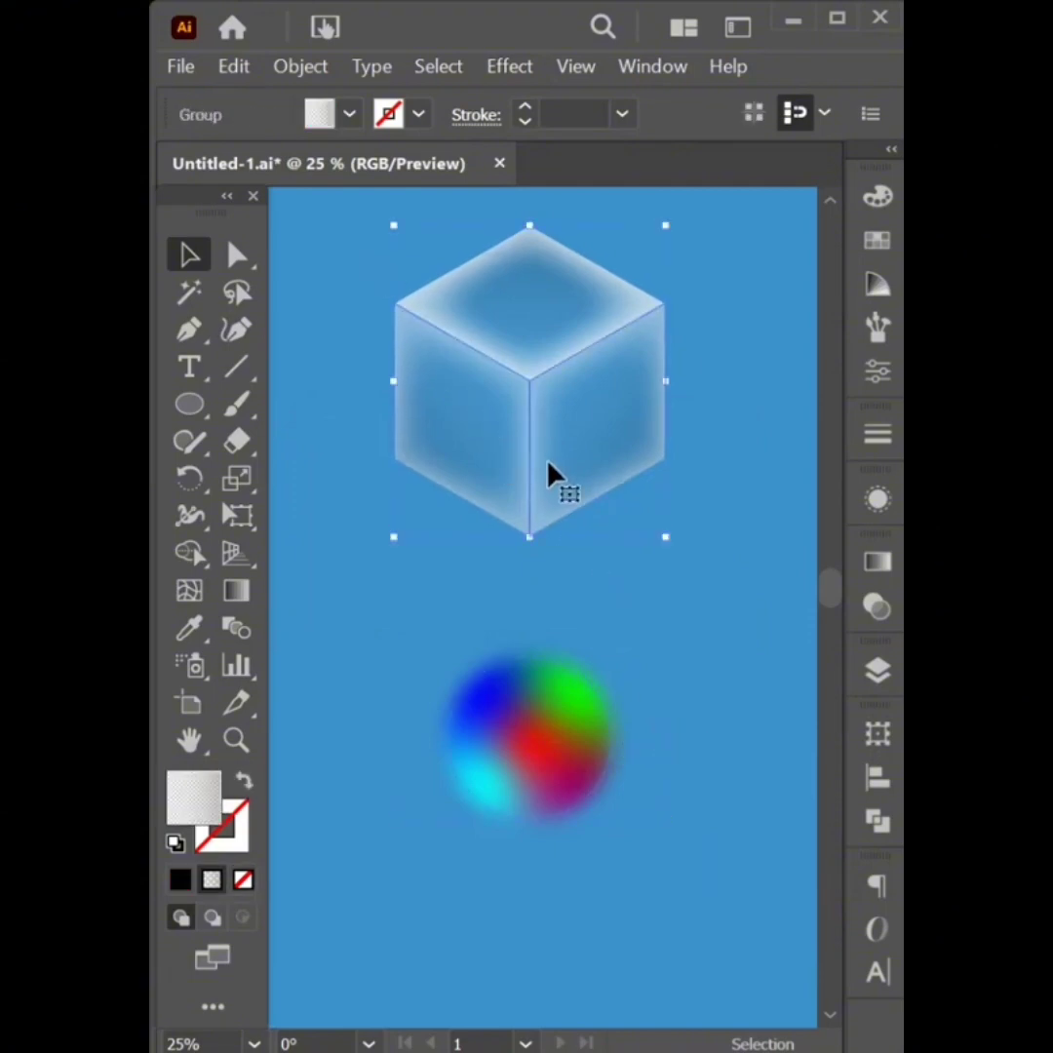
{"action": "left_click", "coordinate": [575, 733], "text": "shift"}
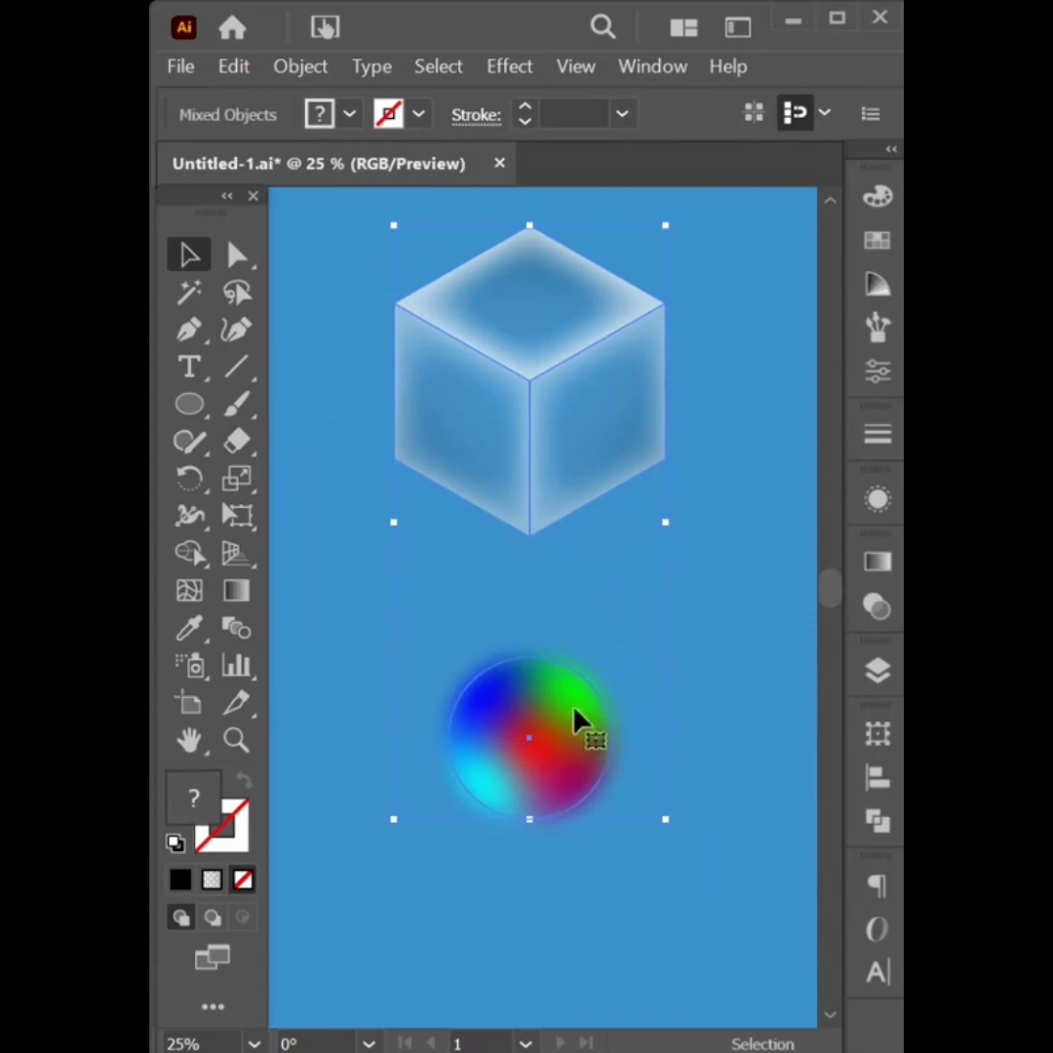
{"action": "left_click", "coordinate": [873, 780]}
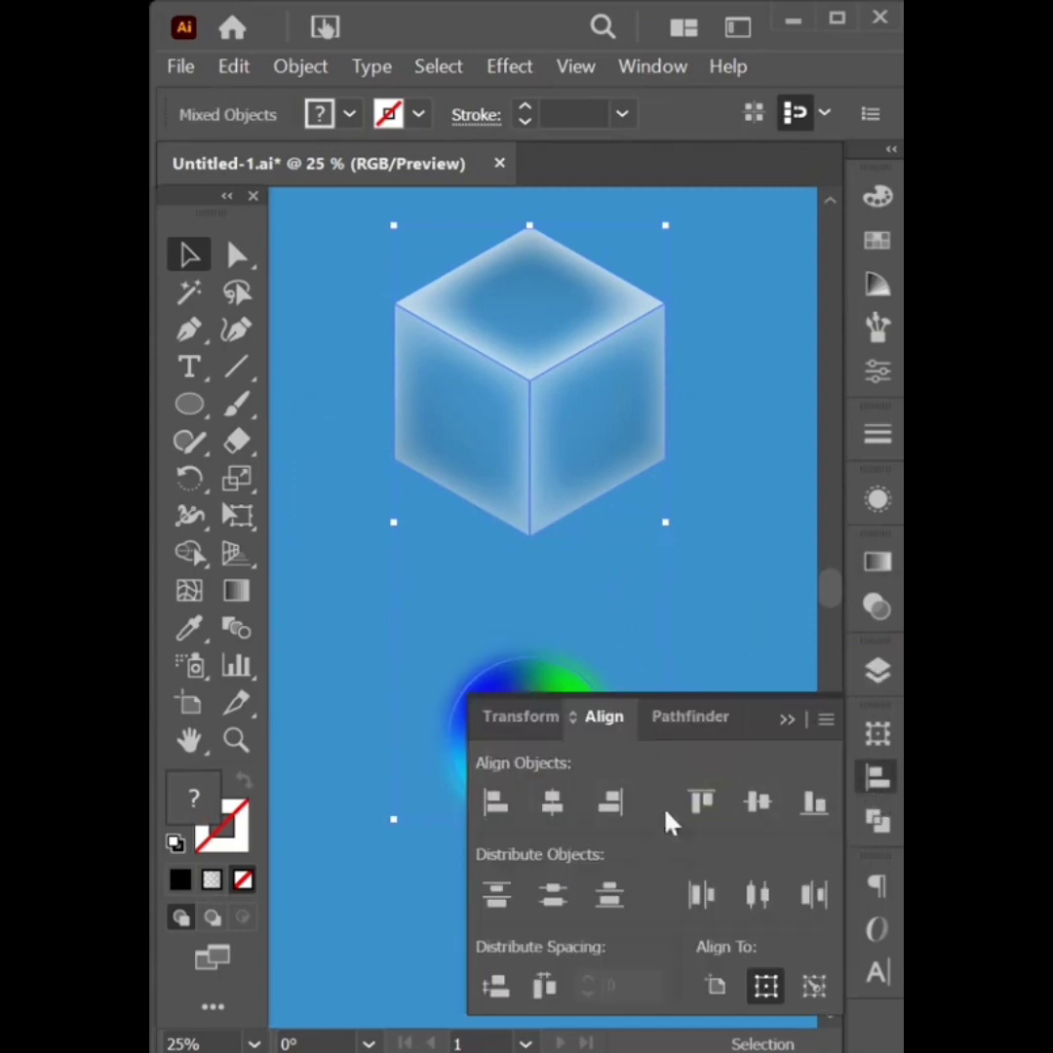
{"action": "left_click", "coordinate": [756, 801]}
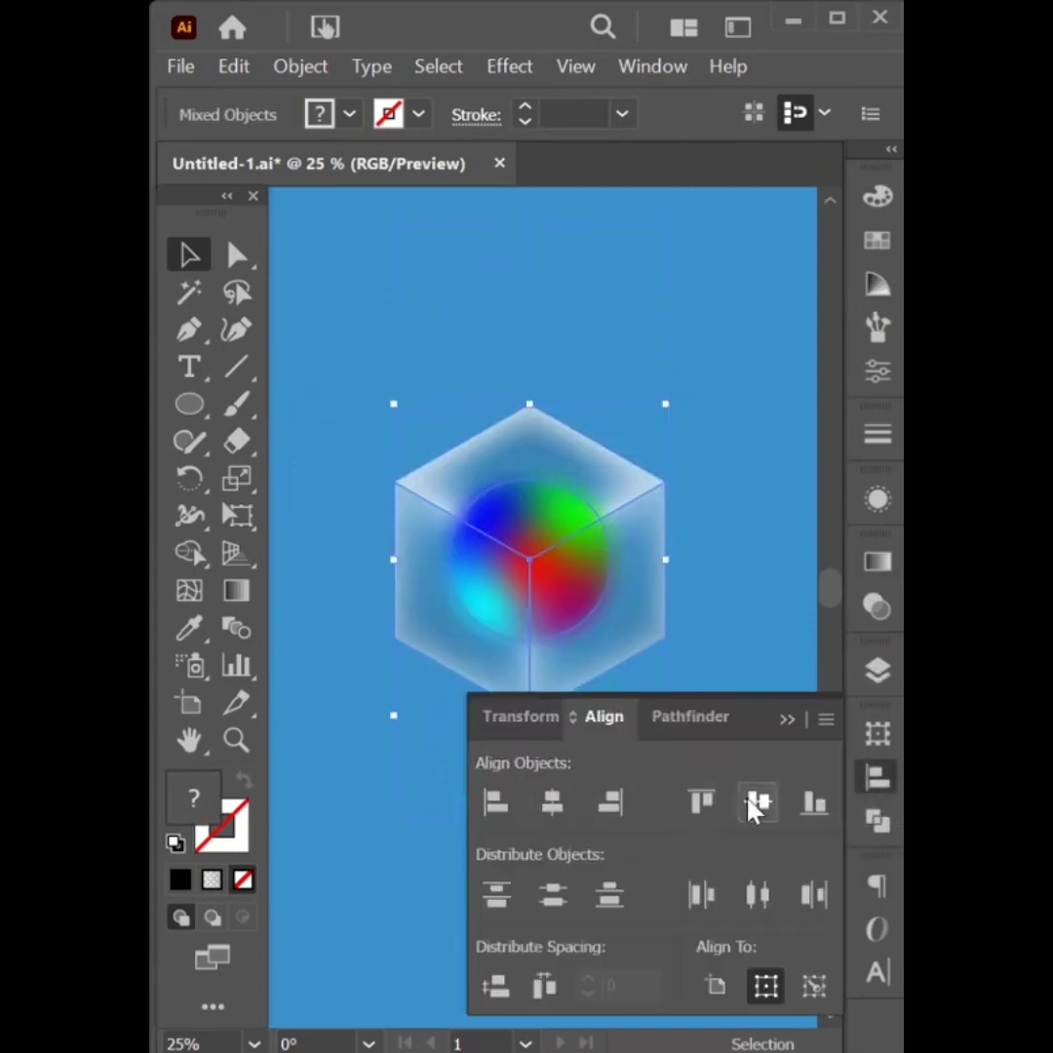
{"action": "left_click", "coordinate": [785, 721]}
Arrange the cube group in front of the blurred circle
{"action": "left_click", "coordinate": [728, 630]}
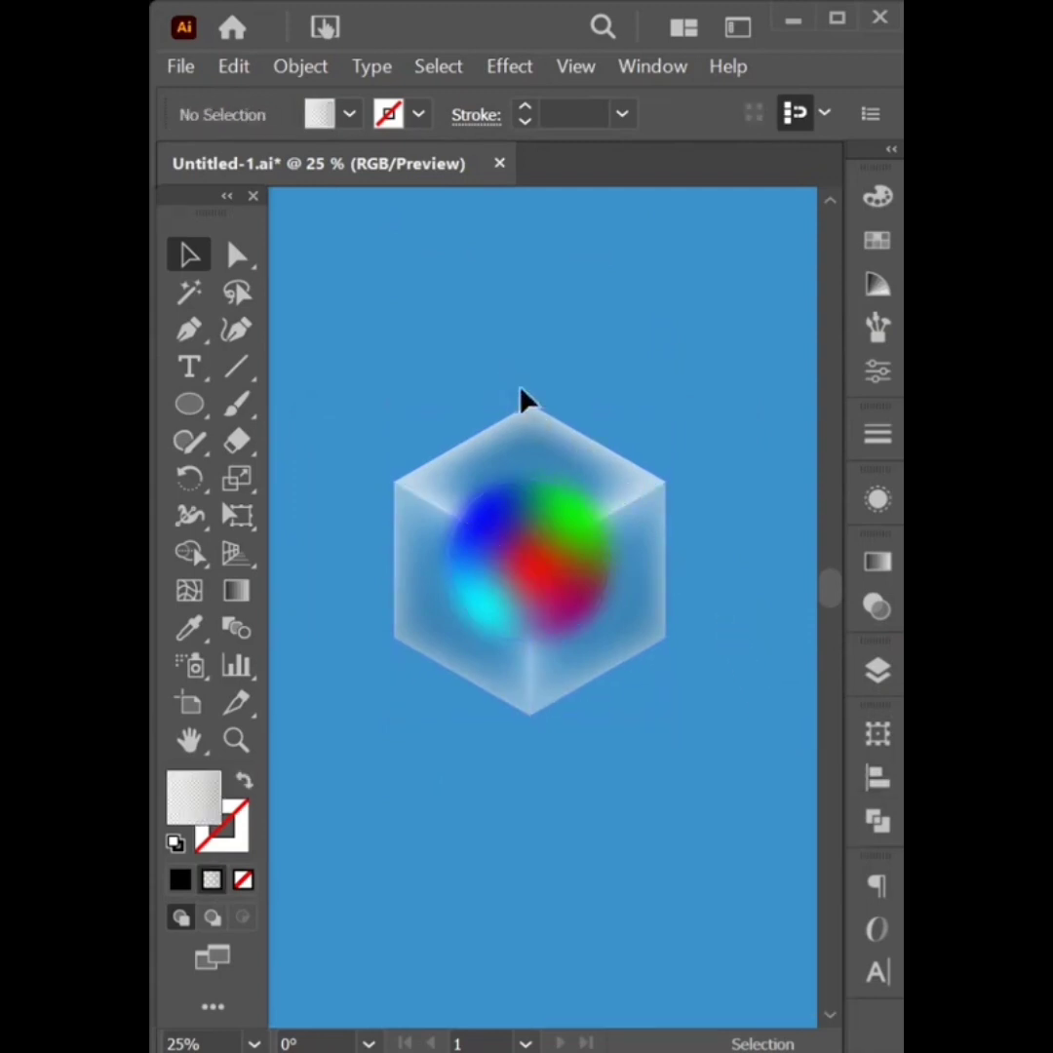
{"action": "left_click", "coordinate": [551, 438]}
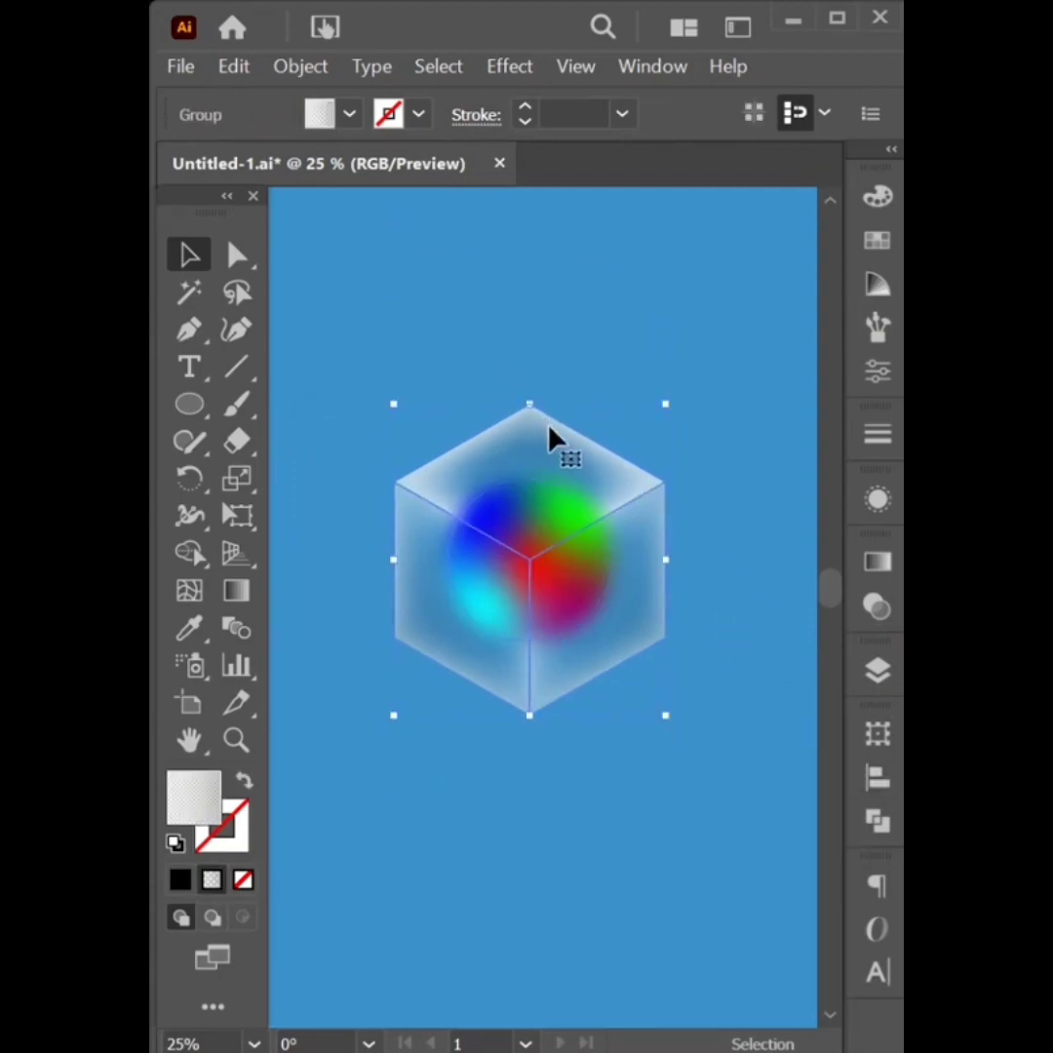
{"action": "right_click", "coordinate": [604, 497]}
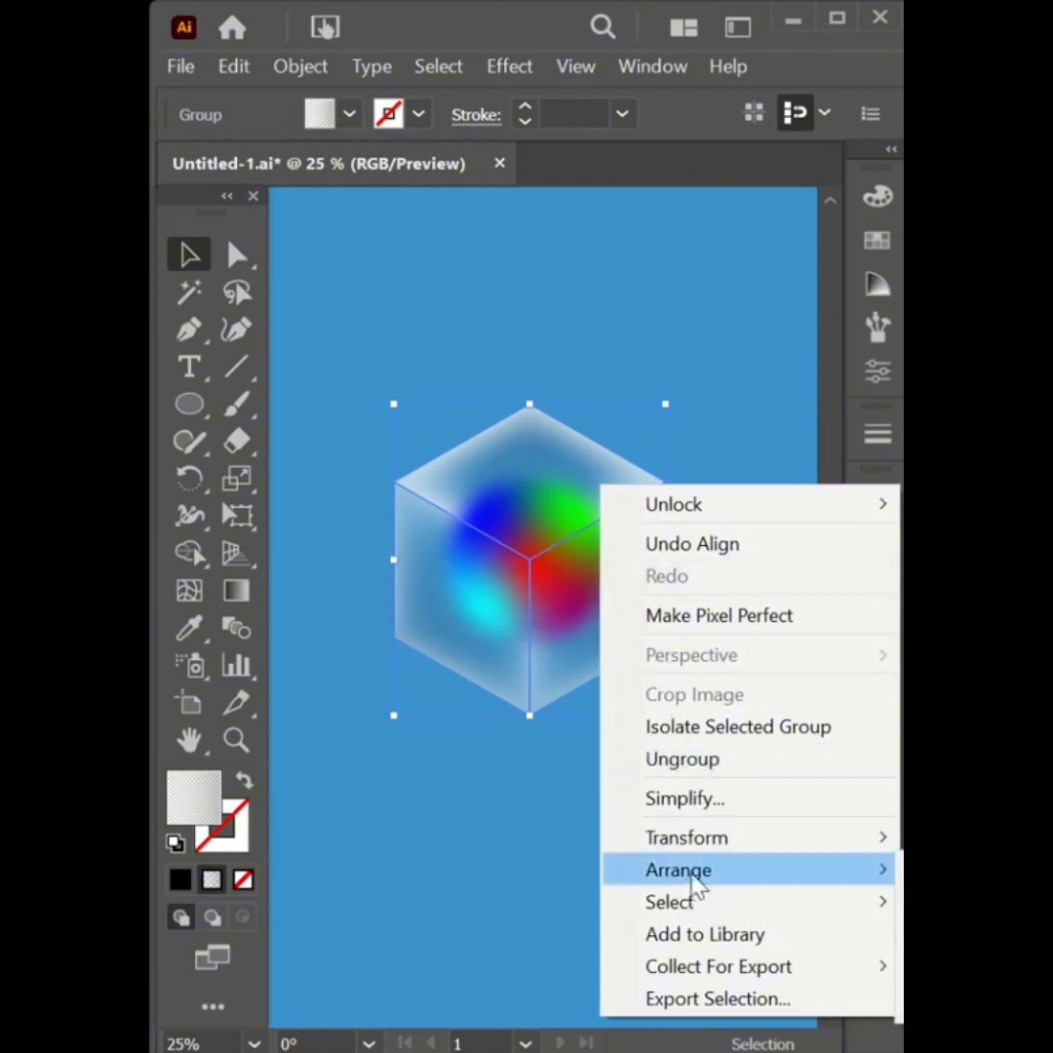
{"action": "key", "text": "Escape"}
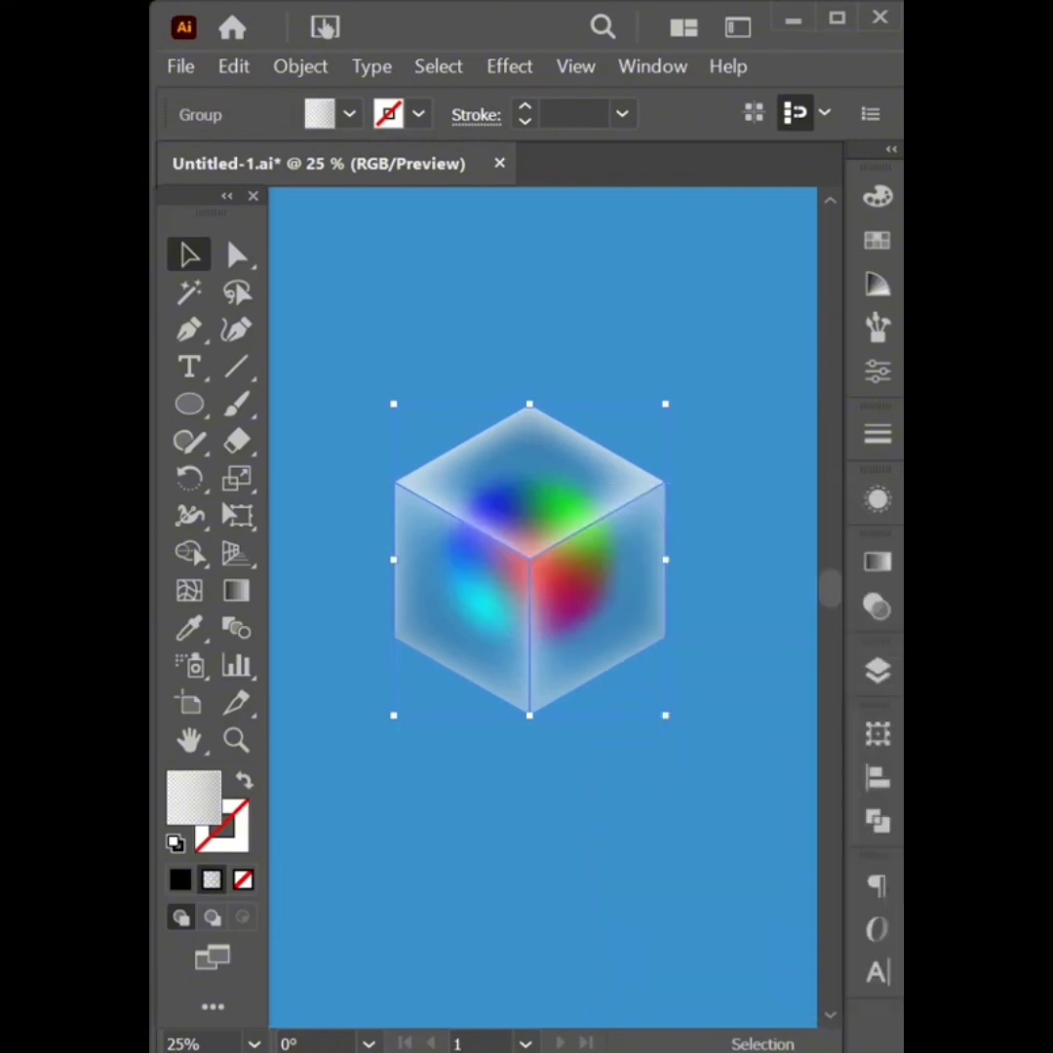
Group the cube and the blurred circle together
{"action": "left_click", "coordinate": [757, 594]}
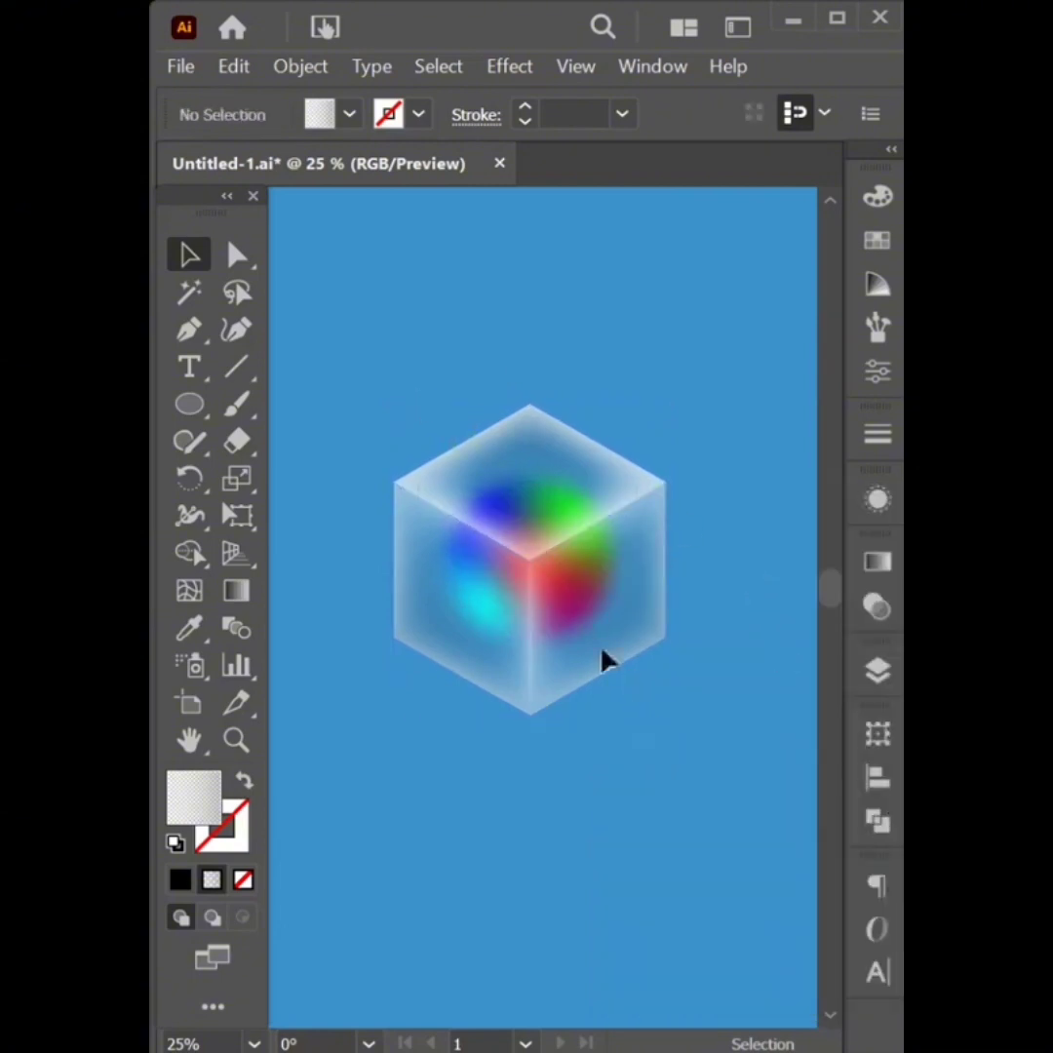
{"action": "key", "text": "ctrl+a"}
{"action": "right_click", "coordinate": [538, 596]}
{"action": "left_click", "coordinate": [599, 332]}
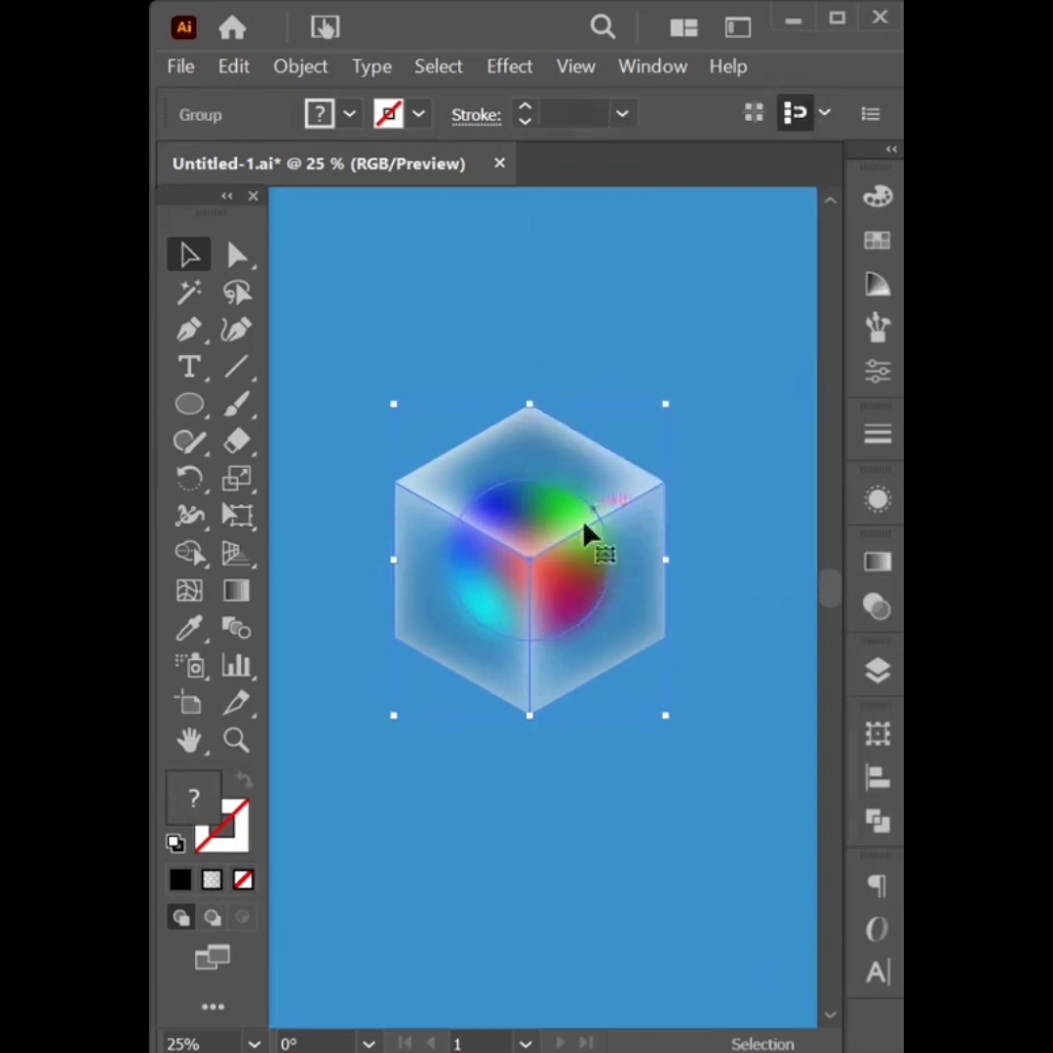
Move the cube-and-circle group down the artboard and enlarge it from a corner handle
{"action": "left_click_drag", "start_coordinate": [536, 567], "coordinate": [556, 630]}
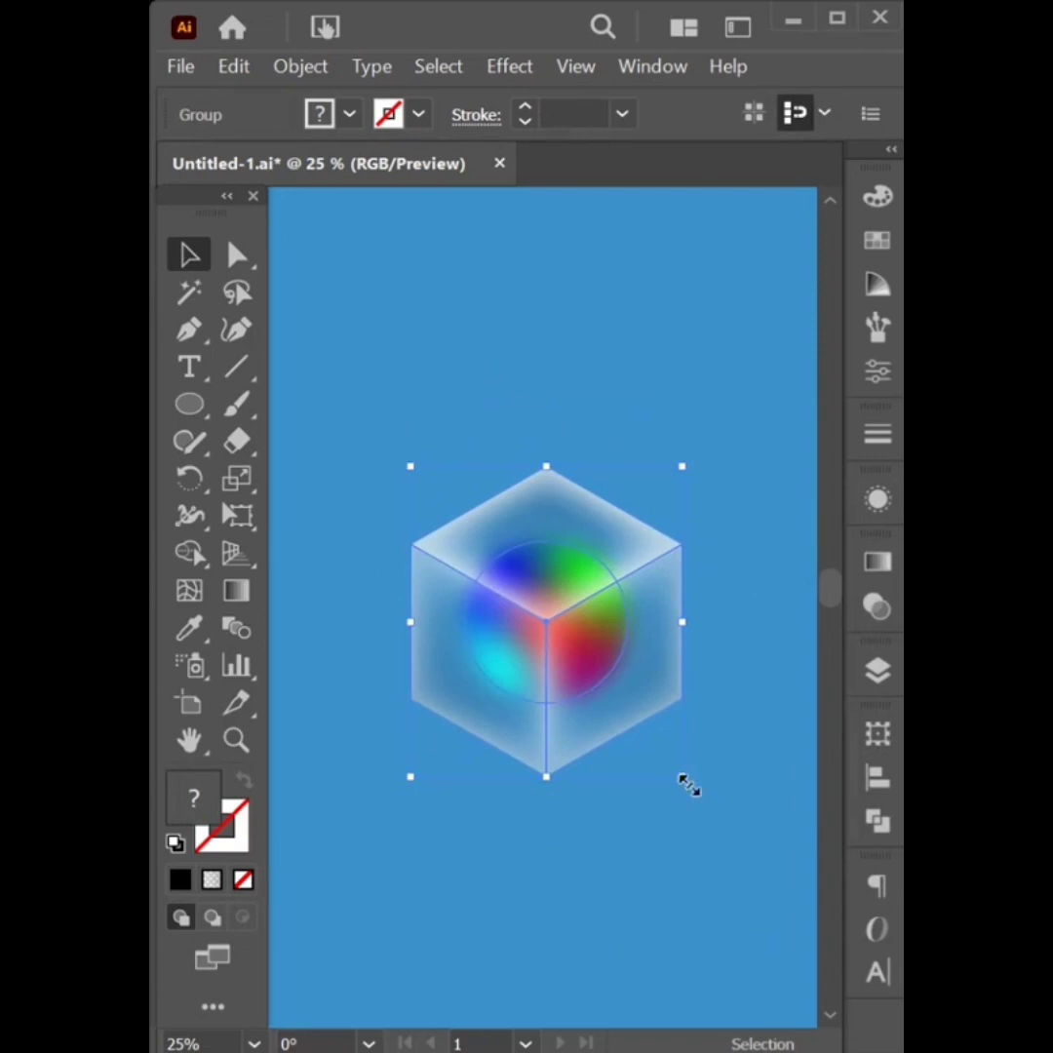
{"action": "left_click_drag", "start_coordinate": [686, 783], "coordinate": [733, 848]}
{"action": "left_click", "coordinate": [686, 862]}
Fine-tune the group by nudging it up, shrinking it slightly, then enlarging it again
{"action": "mouse_move", "coordinate": [570, 676]}
{"action": "left_mouse_down"}
{"action": "mouse_move", "coordinate": [570, 651]}
{"action": "mouse_move", "coordinate": [568, 669]}
{"action": "left_mouse_up"}
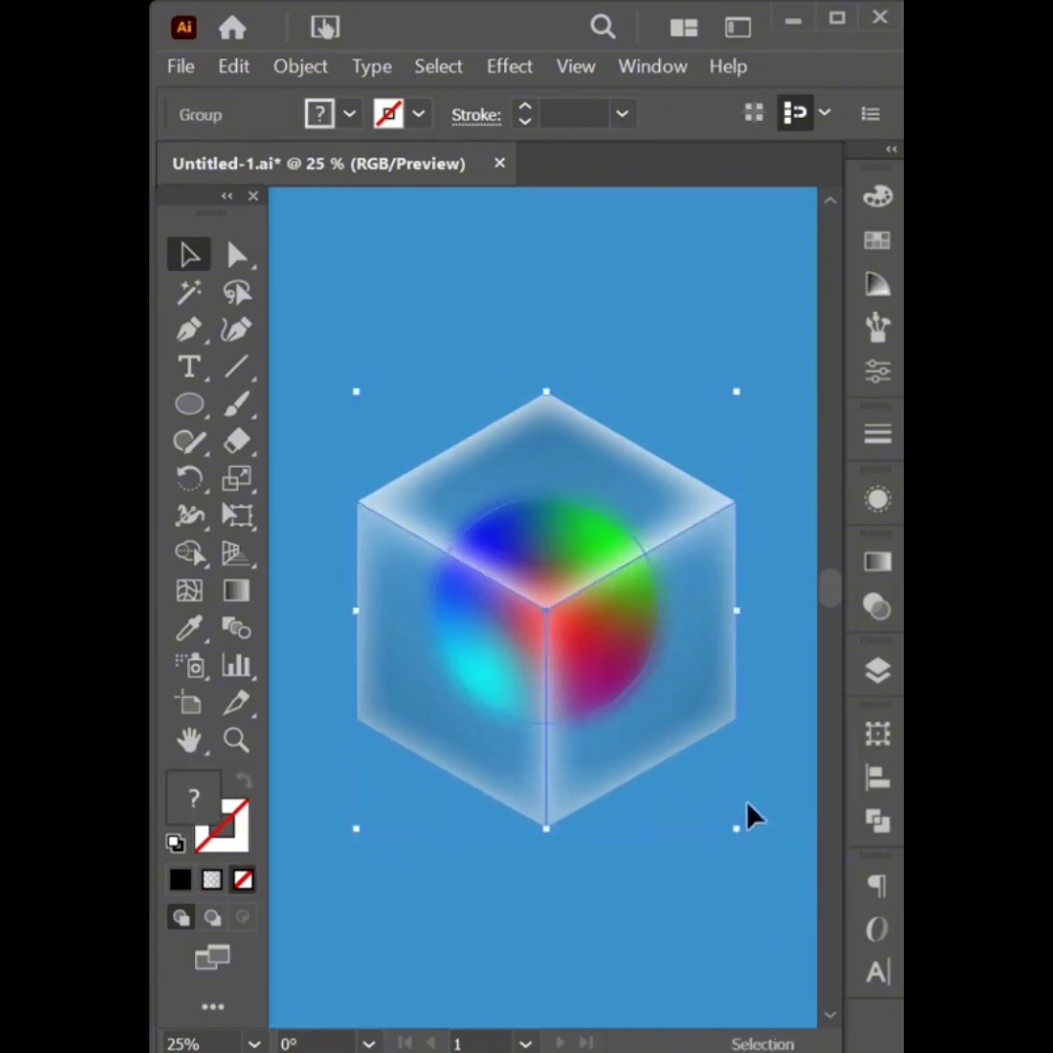
{"action": "left_click_drag", "start_coordinate": [737, 828], "coordinate": [726, 771]}
{"action": "left_click", "coordinate": [721, 859]}
{"action": "left_click", "coordinate": [648, 706]}
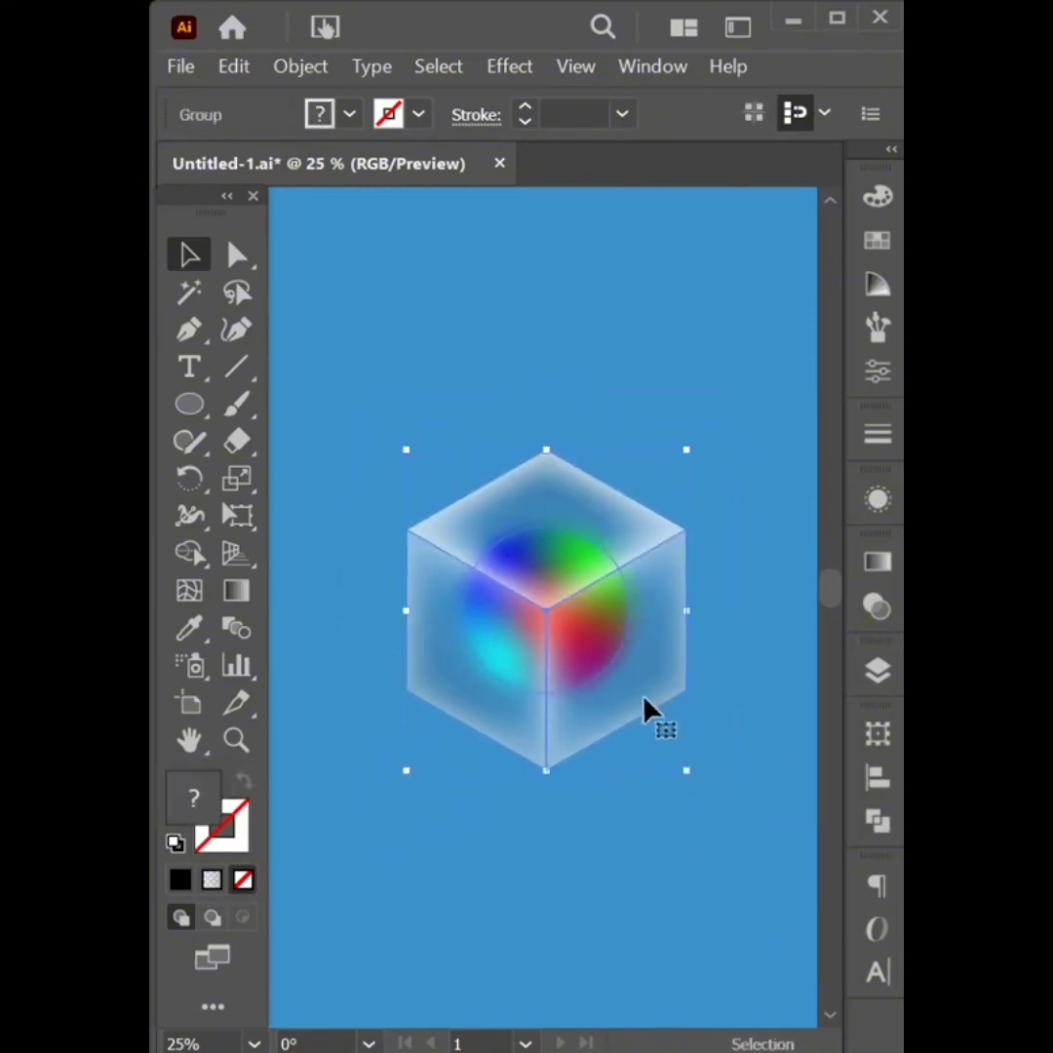
{"action": "left_click_drag", "start_coordinate": [688, 771], "coordinate": [726, 846]}
{"action": "left_click", "coordinate": [681, 880]}
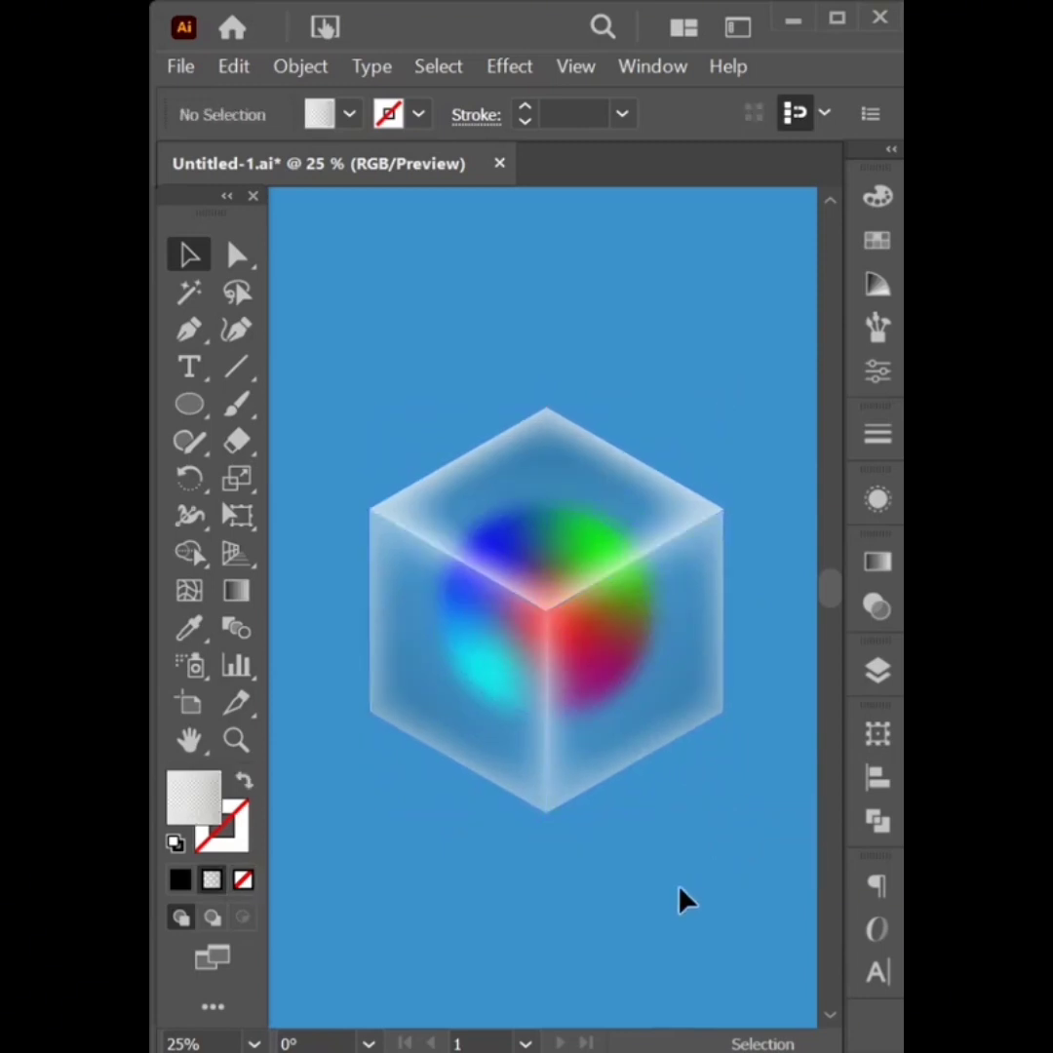